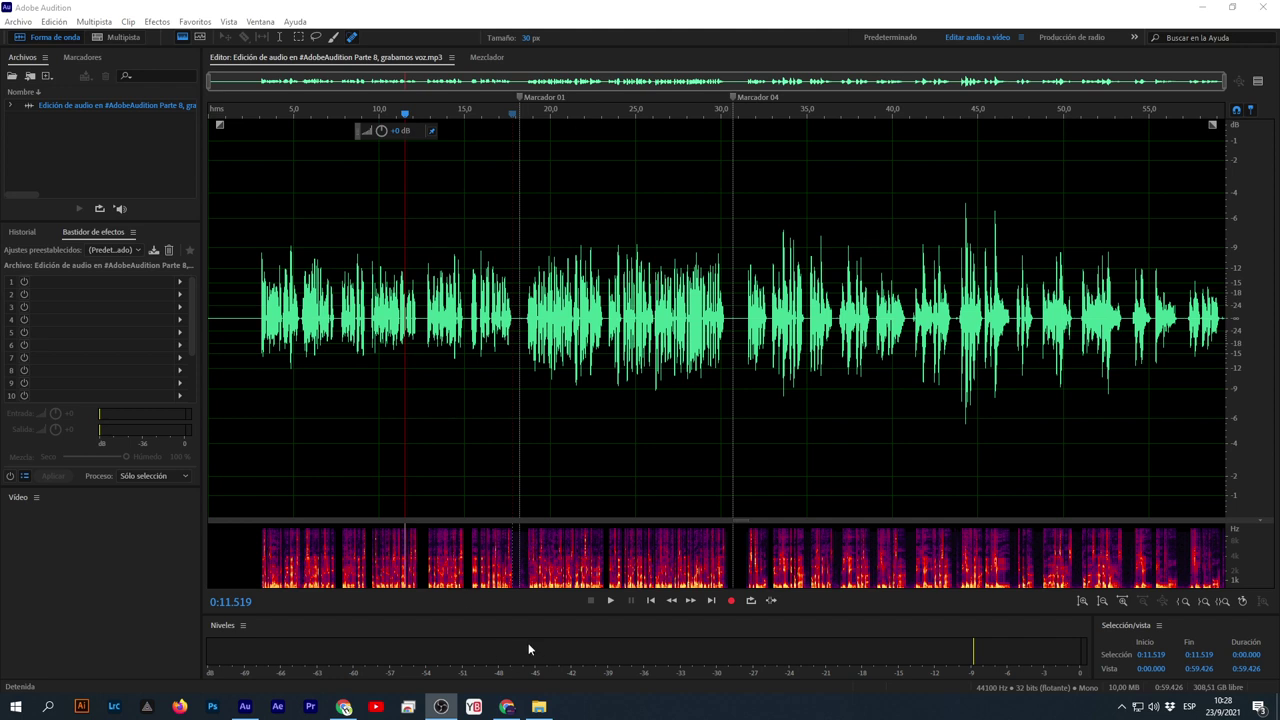
Select the voice passage from about 0:03.2 up to Marcador 01 and play part of it
{"action": "left_click", "coordinate": [520, 380]}
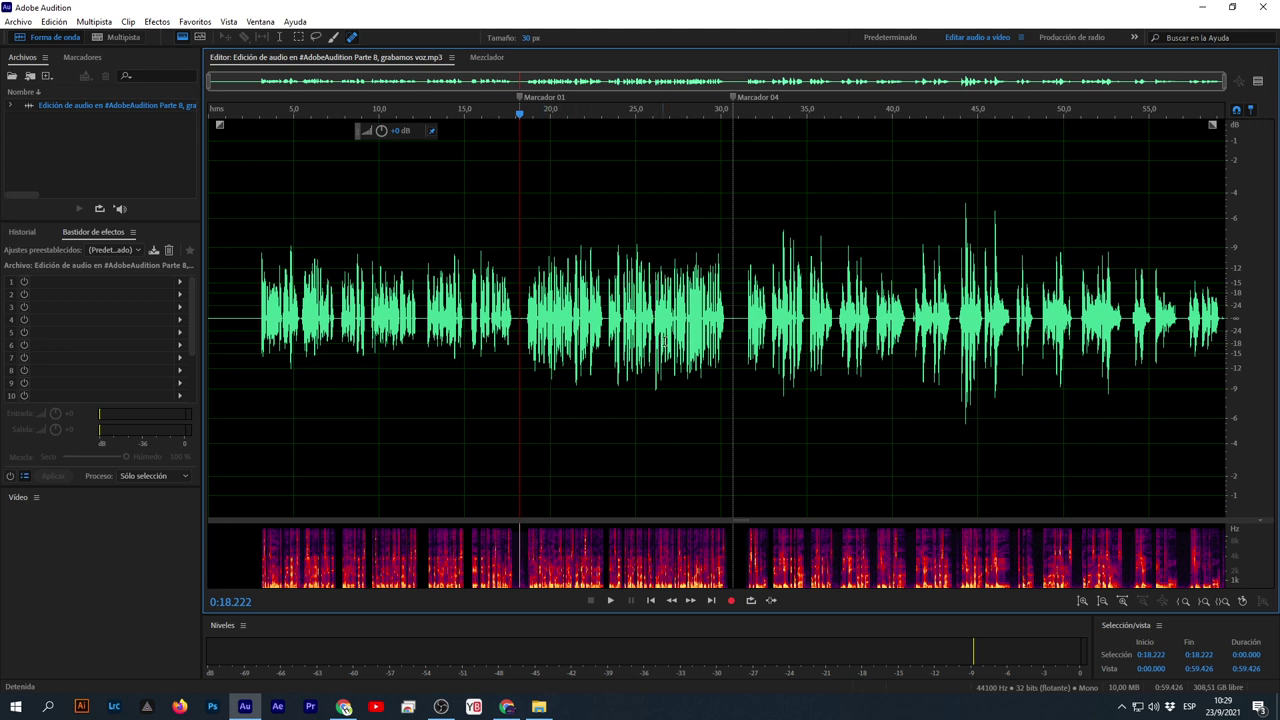
{"action": "left_click", "coordinate": [525, 335]}
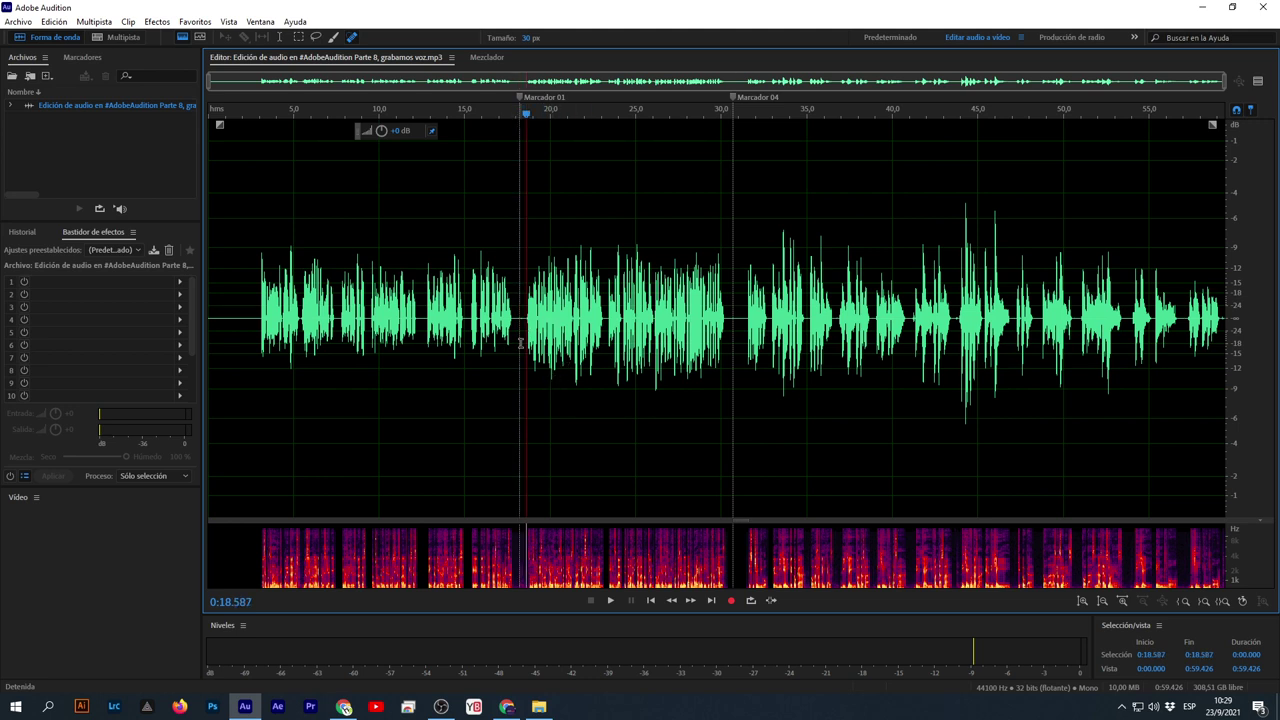
{"action": "left_click", "coordinate": [520, 344]}
{"action": "left_click_drag", "start_coordinate": [520, 344], "coordinate": [261, 359]}
{"action": "key", "text": "space"}
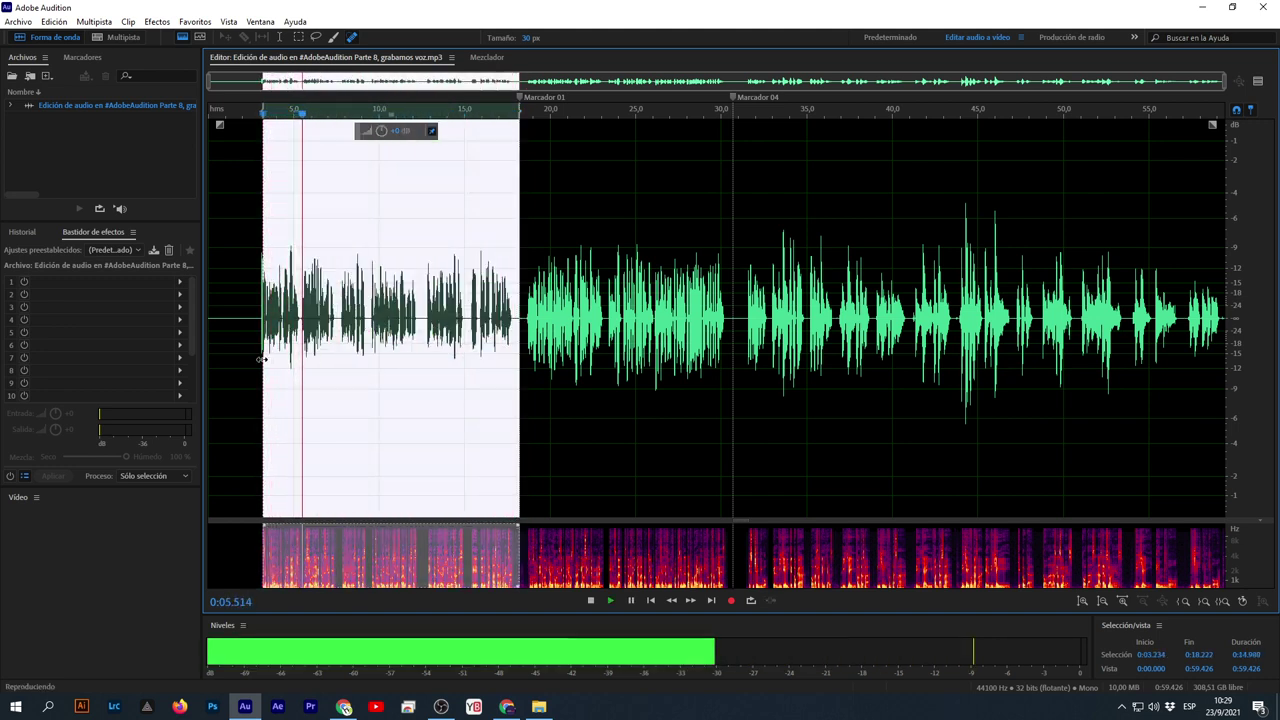
{"action": "key", "text": "space"}
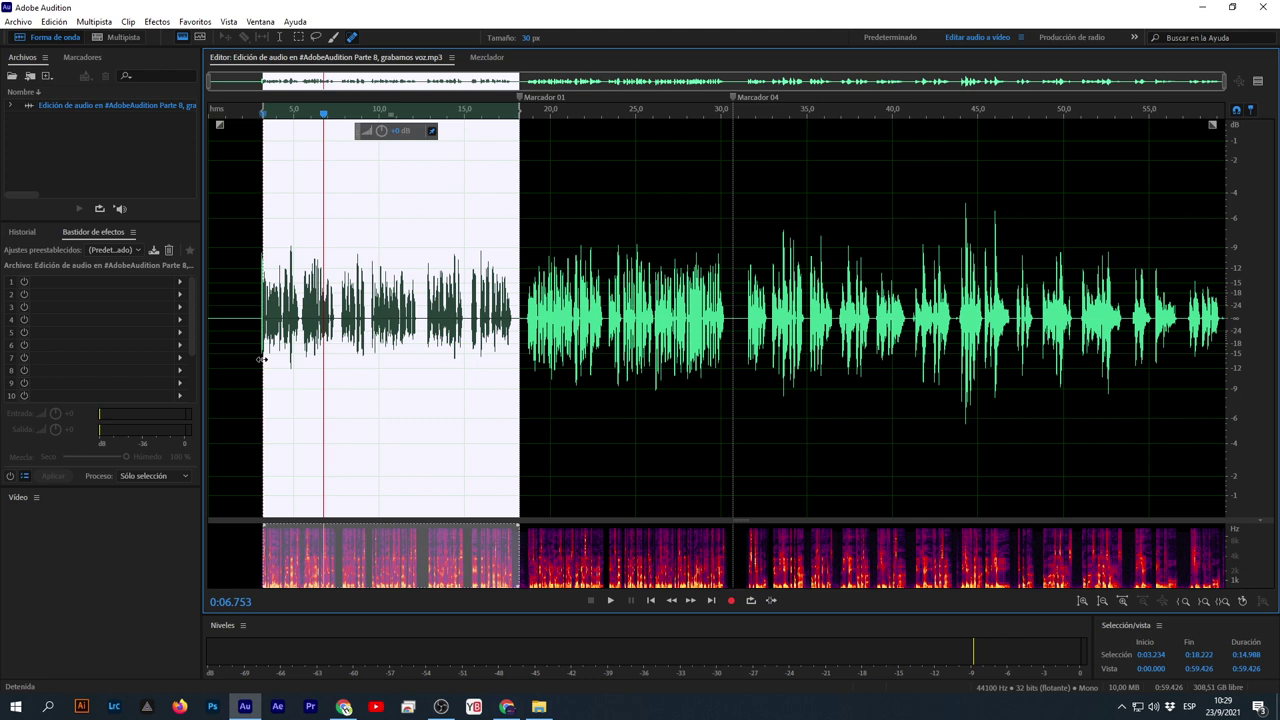
{"action": "left_click", "coordinate": [381, 362]}
{"action": "left_click_drag", "start_coordinate": [246, 314], "coordinate": [1276, 350]}
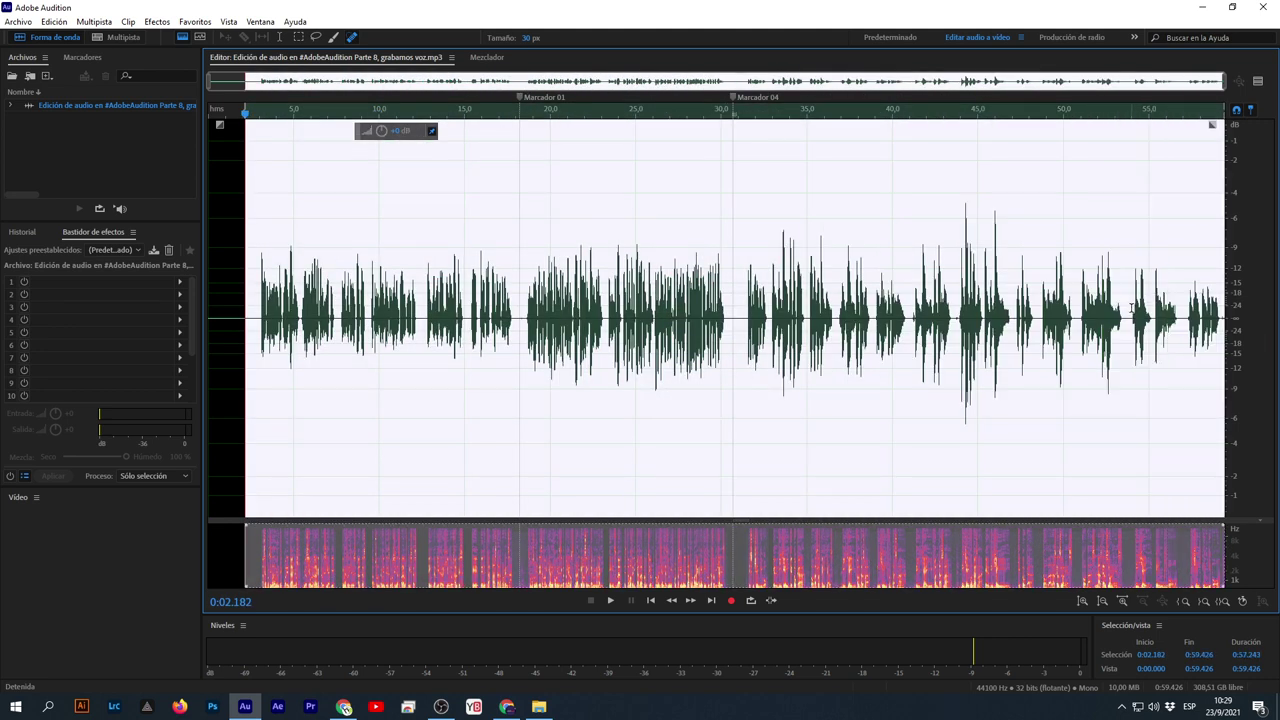
{"action": "left_click", "coordinate": [605, 292]}
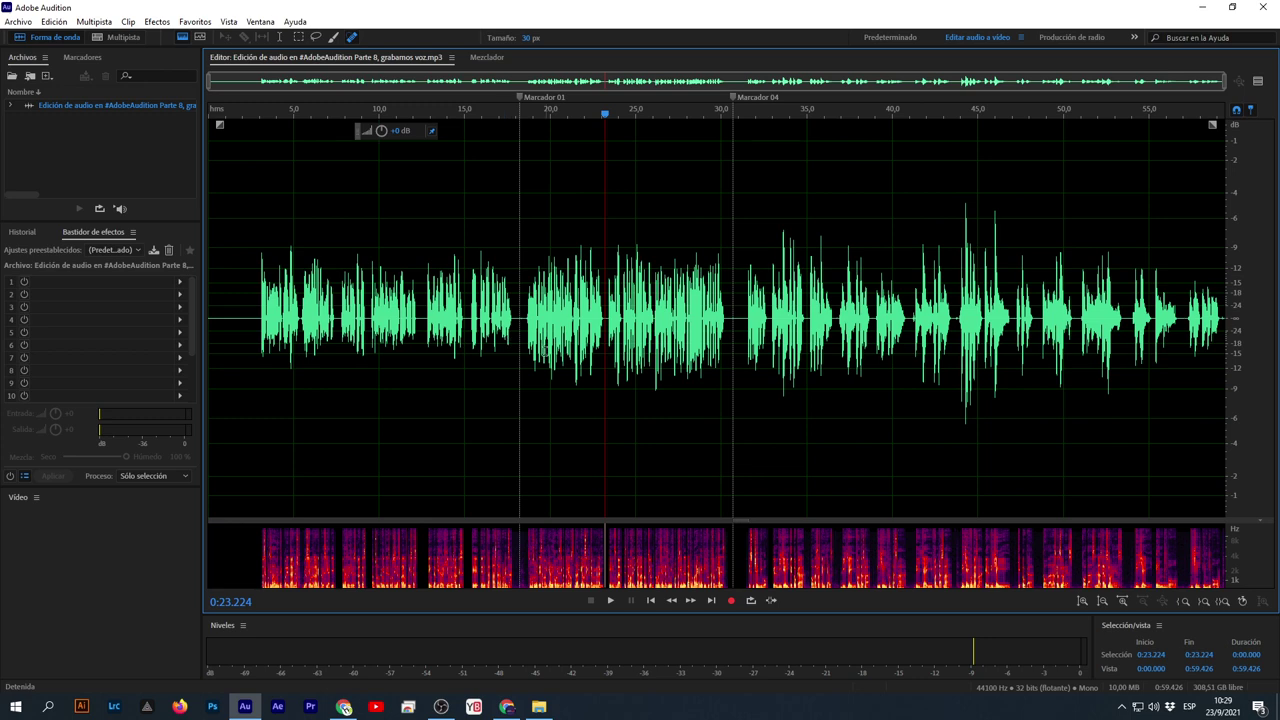
Try boosting the volume of the opening passage before Marcador 01, and undo the amplification
{"action": "left_click_drag", "start_coordinate": [521, 346], "coordinate": [223, 398]}
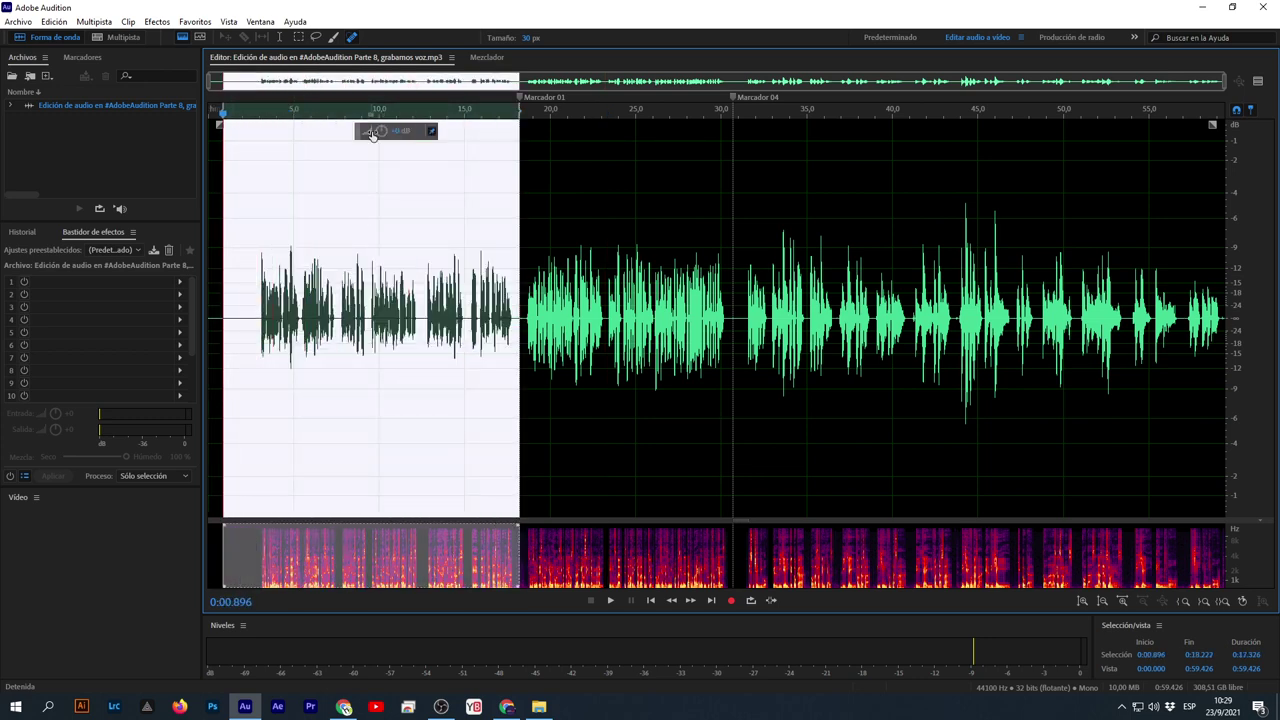
{"action": "left_click_drag", "start_coordinate": [381, 131], "coordinate": [411, 135]}
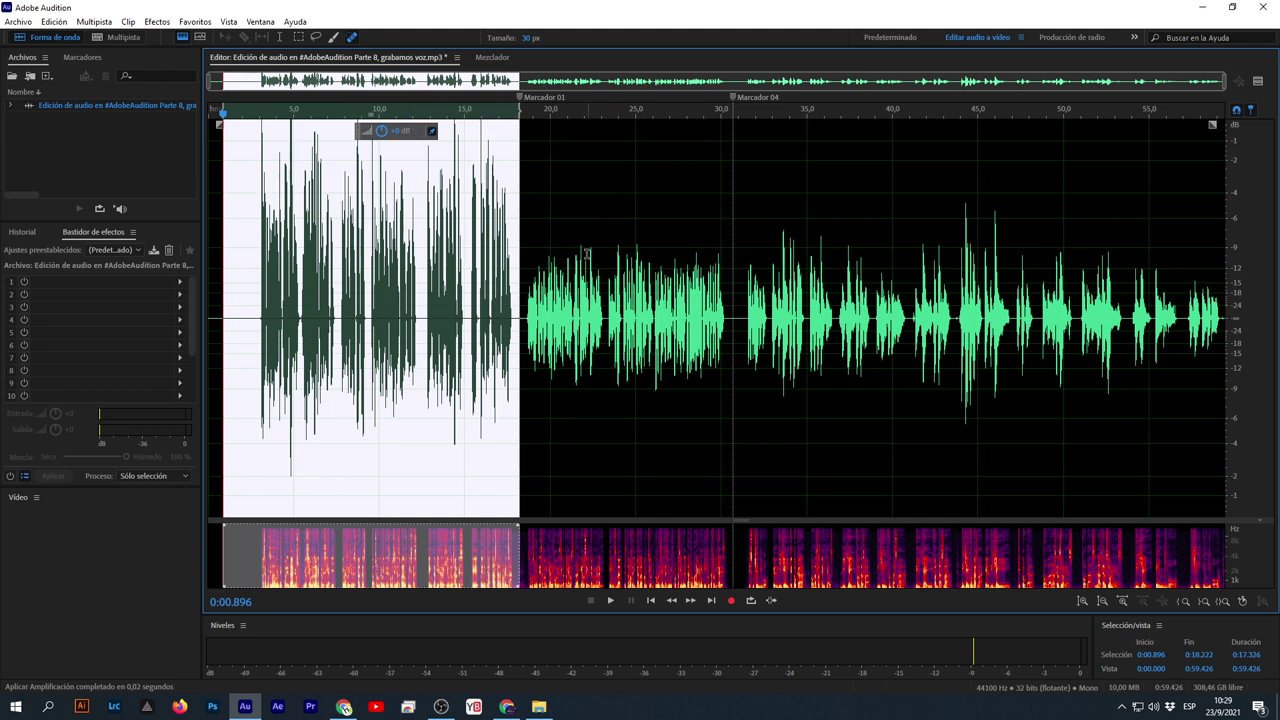
{"action": "key", "text": "ctrl+z"}
{"action": "left_click", "coordinate": [580, 322]}
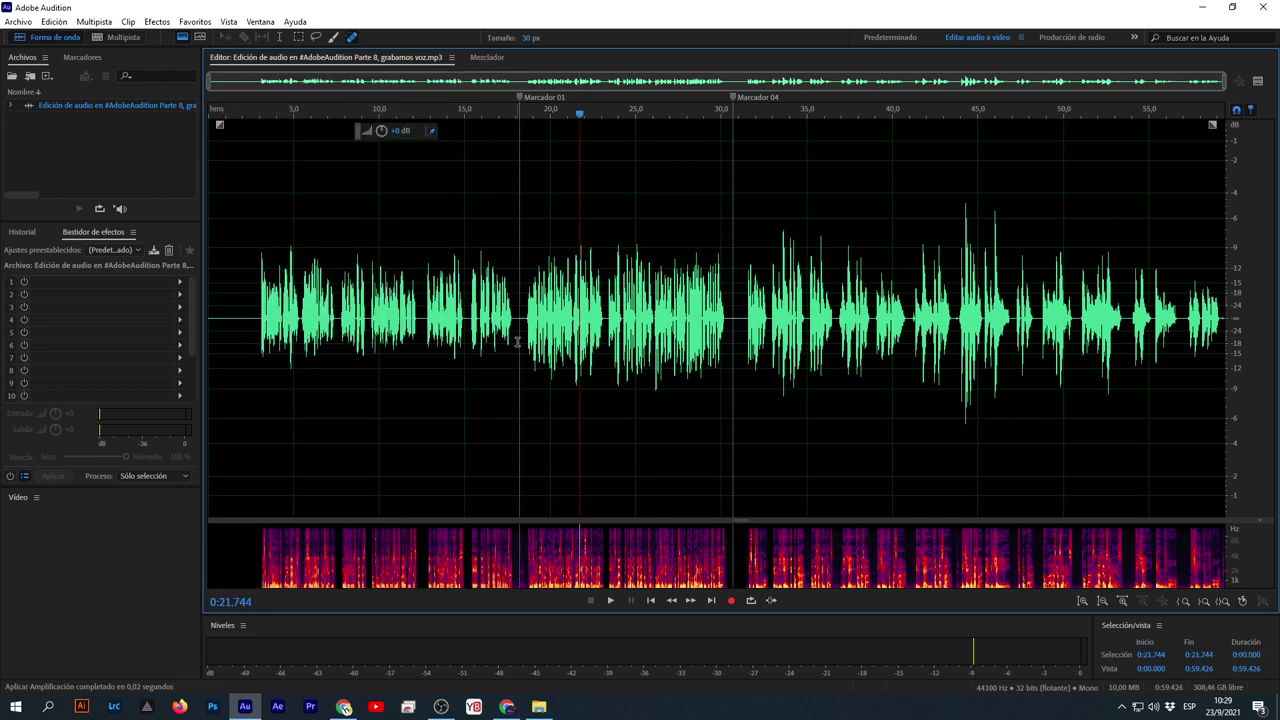
Play part of the passage between Marcador 01 and Marcador 04, and briefly the audio before it for comparison
{"action": "left_click_drag", "start_coordinate": [517, 345], "coordinate": [732, 358]}
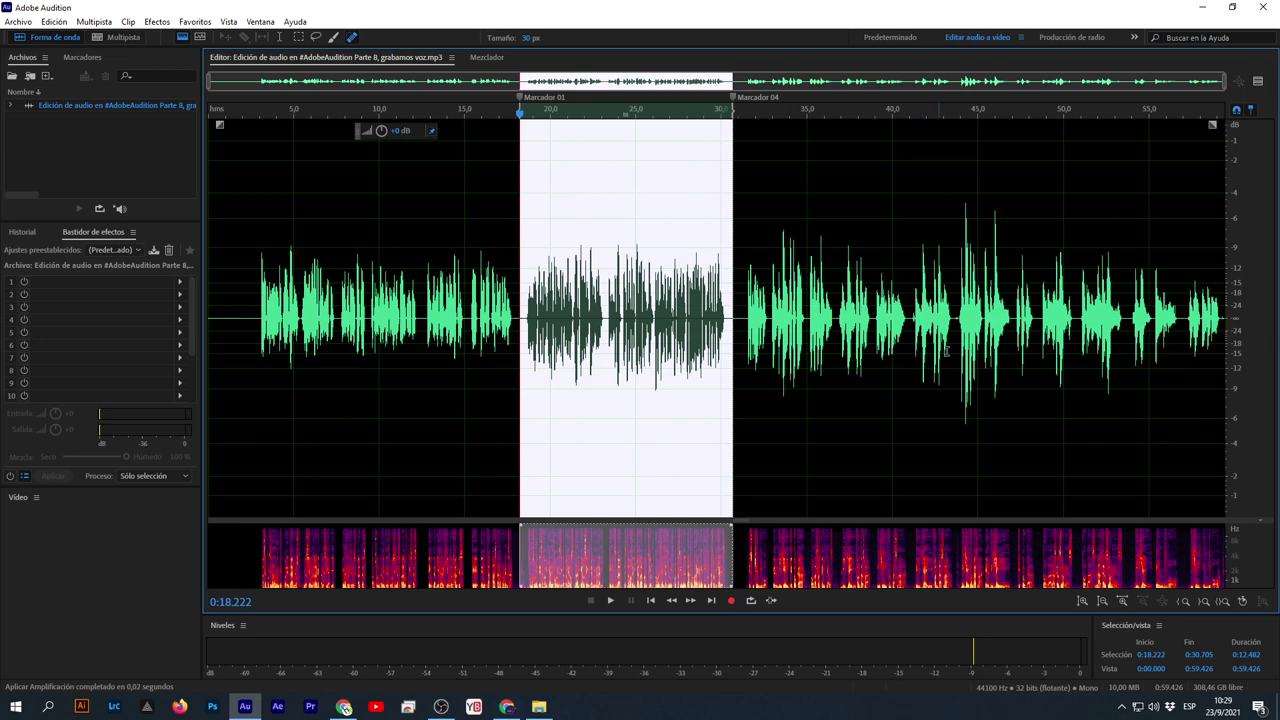
{"action": "scroll", "coordinate": [945, 355], "scroll_direction": "up", "scroll_amount": 3}
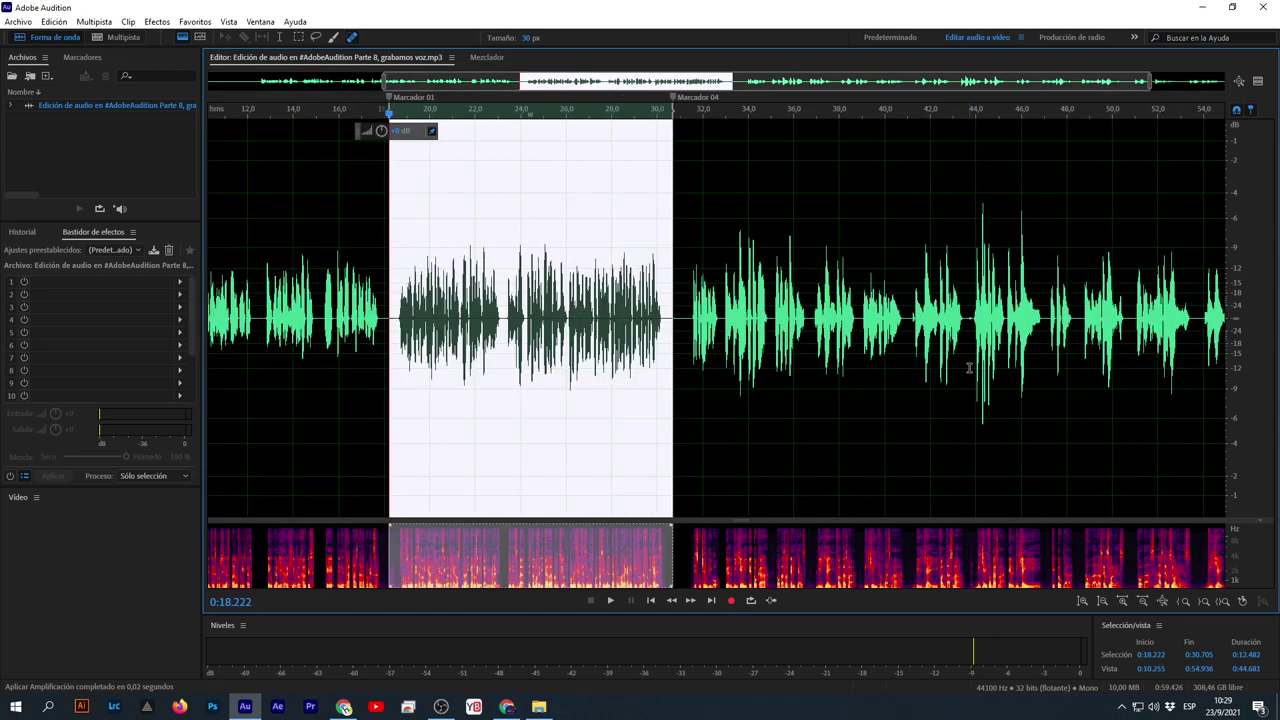
{"action": "key", "text": "space"}
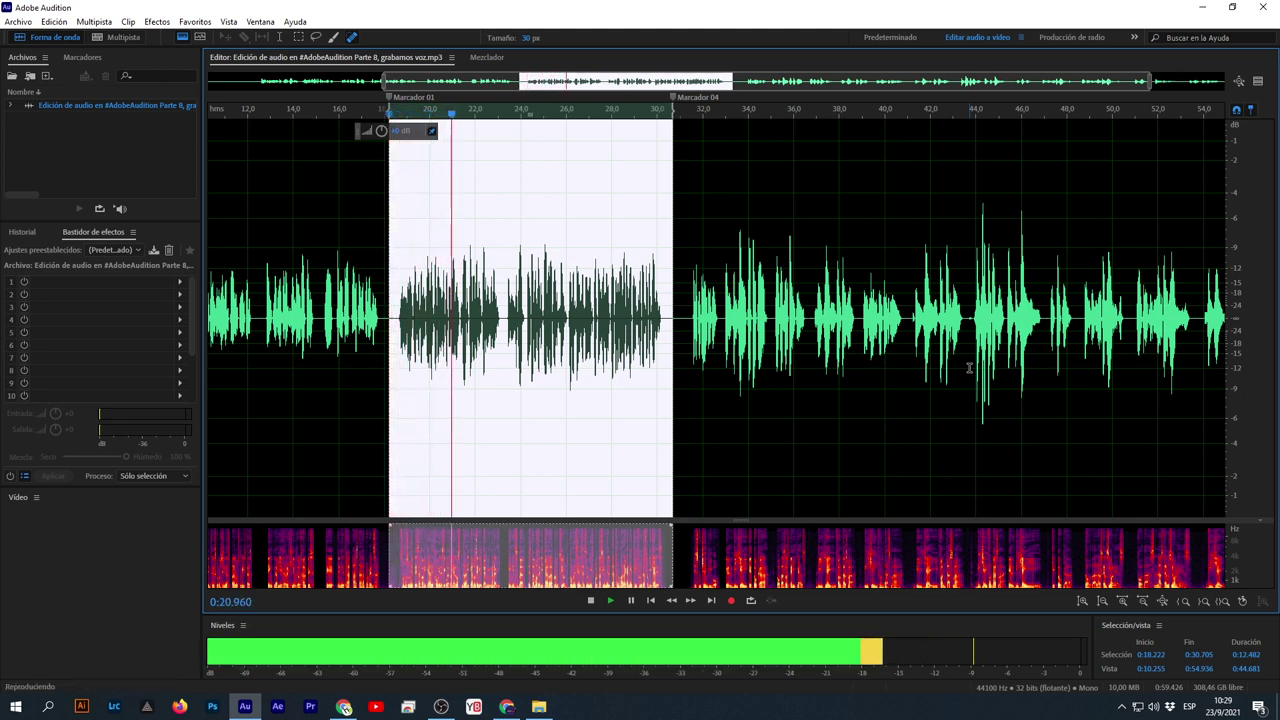
{"action": "left_click", "coordinate": [286, 340]}
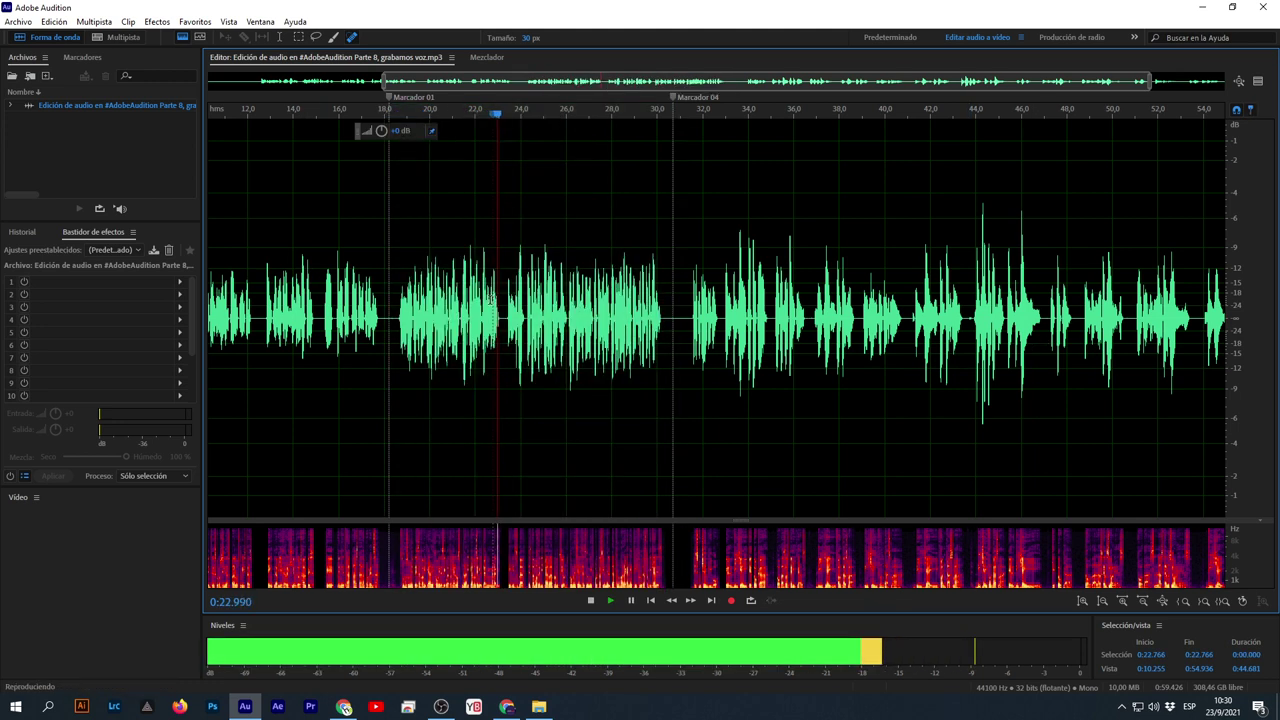
{"action": "key", "text": "space"}
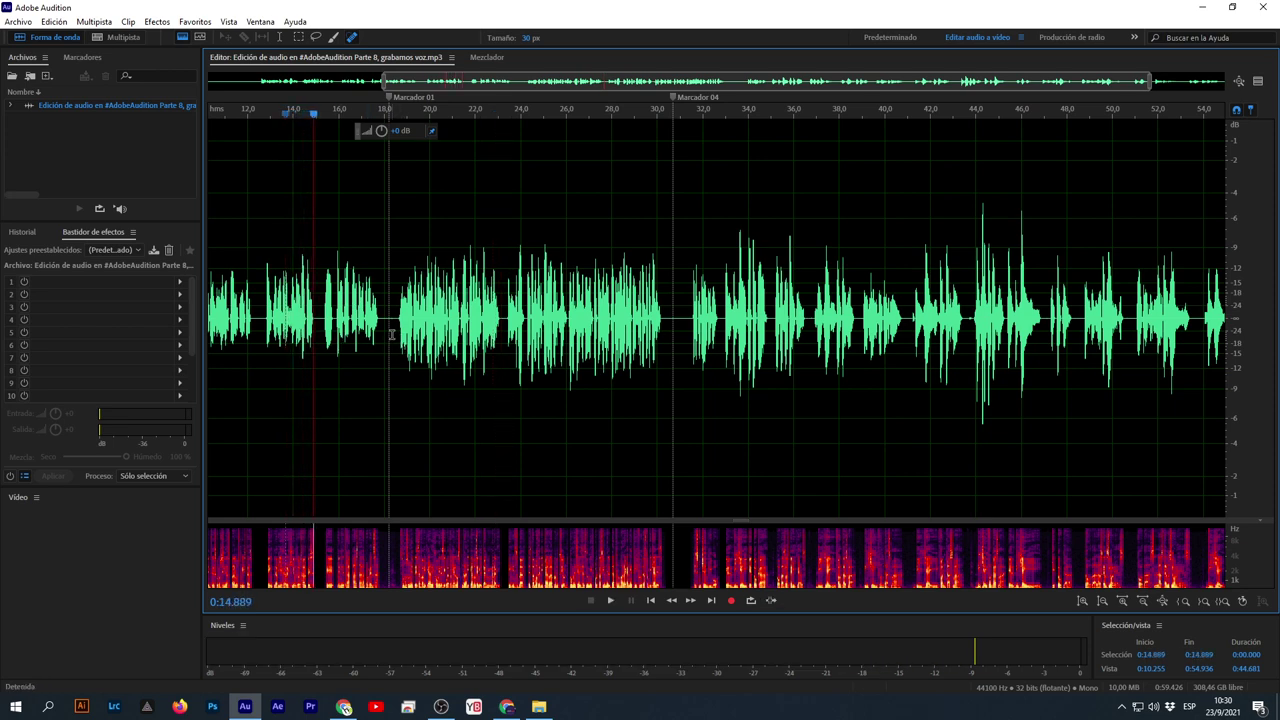
Select the audio between Marcador 01 and Marcador 04 and load the "voz limpia" effects rack preset
{"action": "left_click_drag", "start_coordinate": [389, 323], "coordinate": [697, 362]}
{"action": "scroll", "coordinate": [667, 372], "scroll_direction": "down", "scroll_amount": 1}
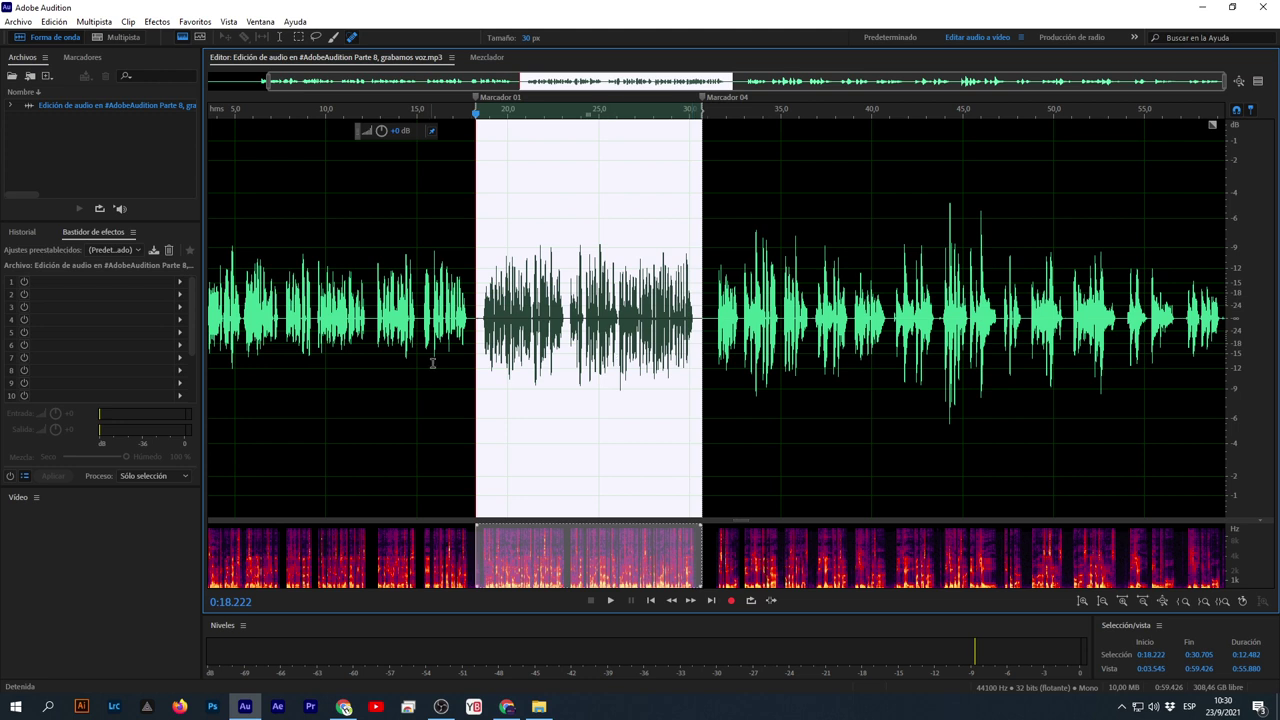
{"action": "left_click", "coordinate": [463, 355]}
{"action": "left_click_drag", "start_coordinate": [475, 337], "coordinate": [700, 378]}
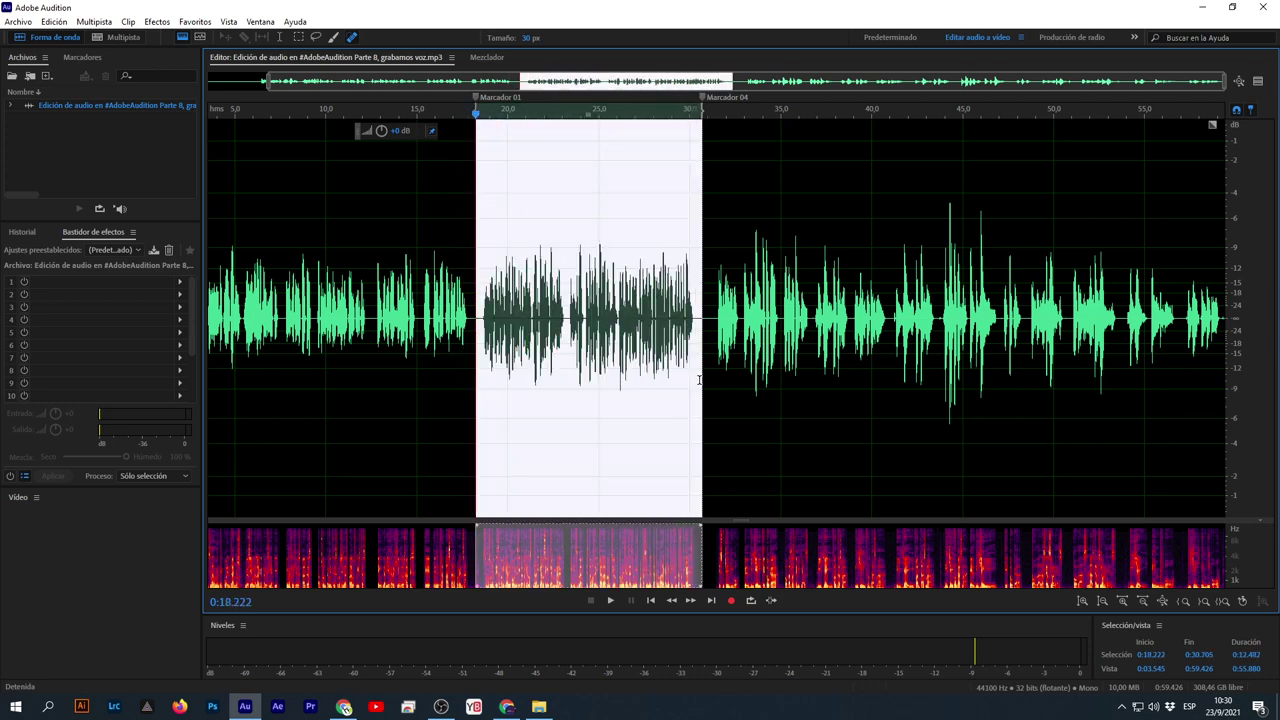
{"action": "left_click", "coordinate": [119, 251]}
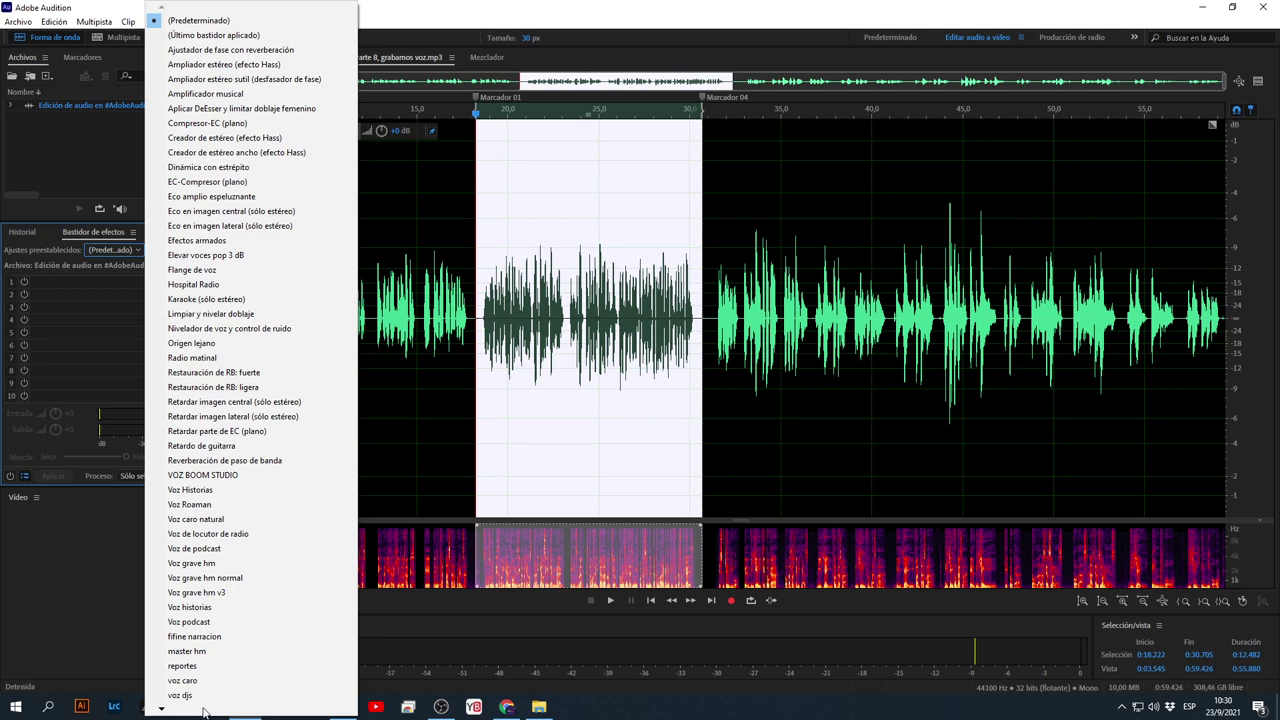
{"action": "mouse_move", "coordinate": [203, 711]}
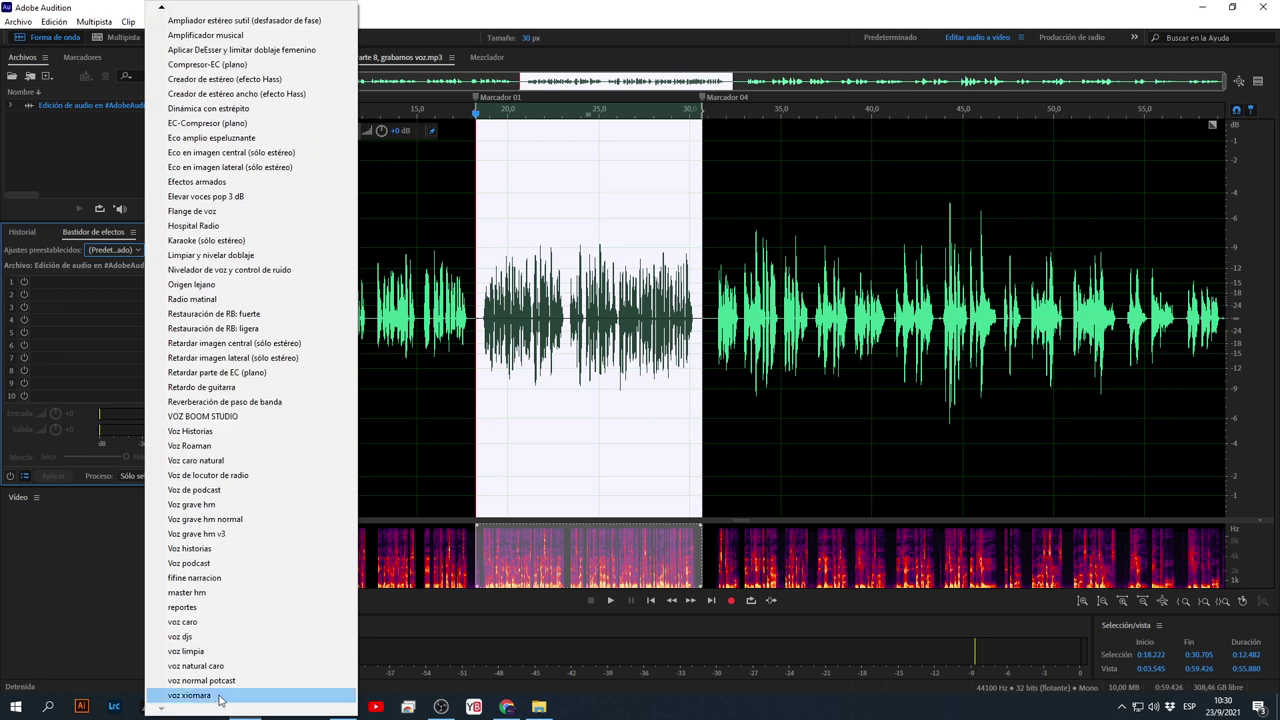
{"action": "left_click", "coordinate": [240, 652]}
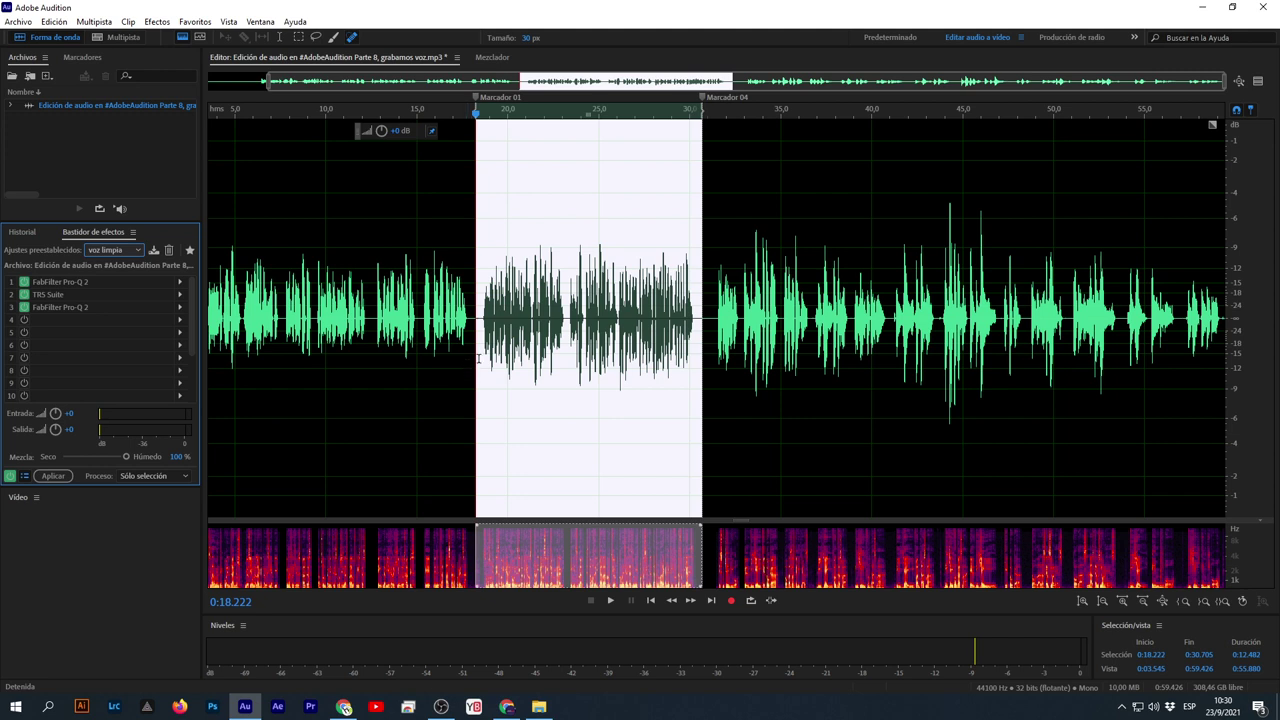
Play the audio from Marcador 01, switching the whole effects rack off and on to compare the sound
{"action": "left_click", "coordinate": [493, 345]}
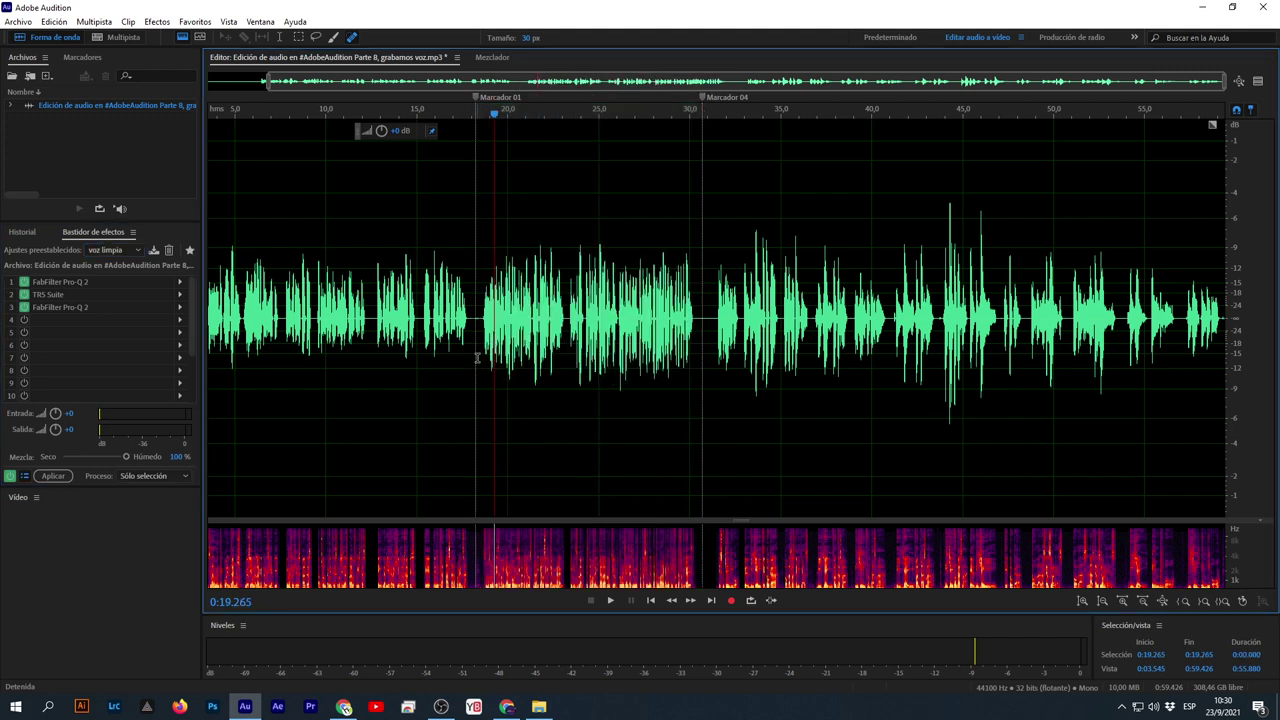
{"action": "left_click", "coordinate": [477, 356]}
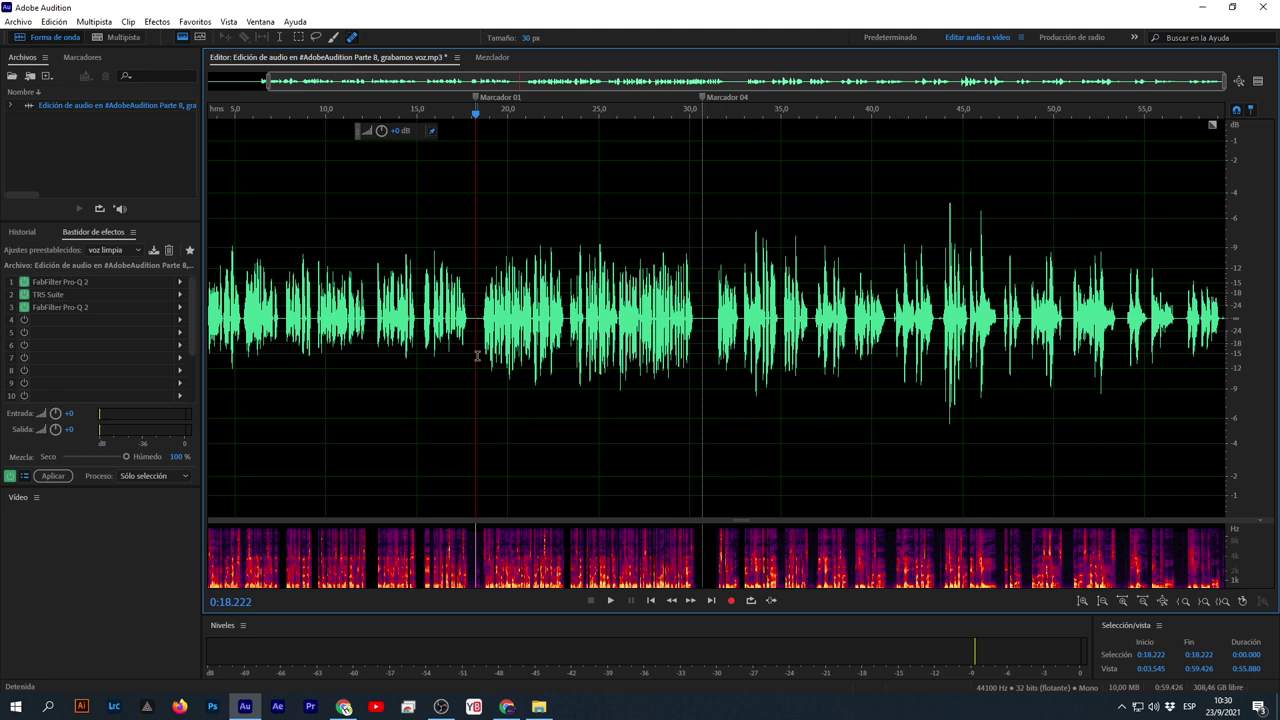
{"action": "key", "text": "space"}
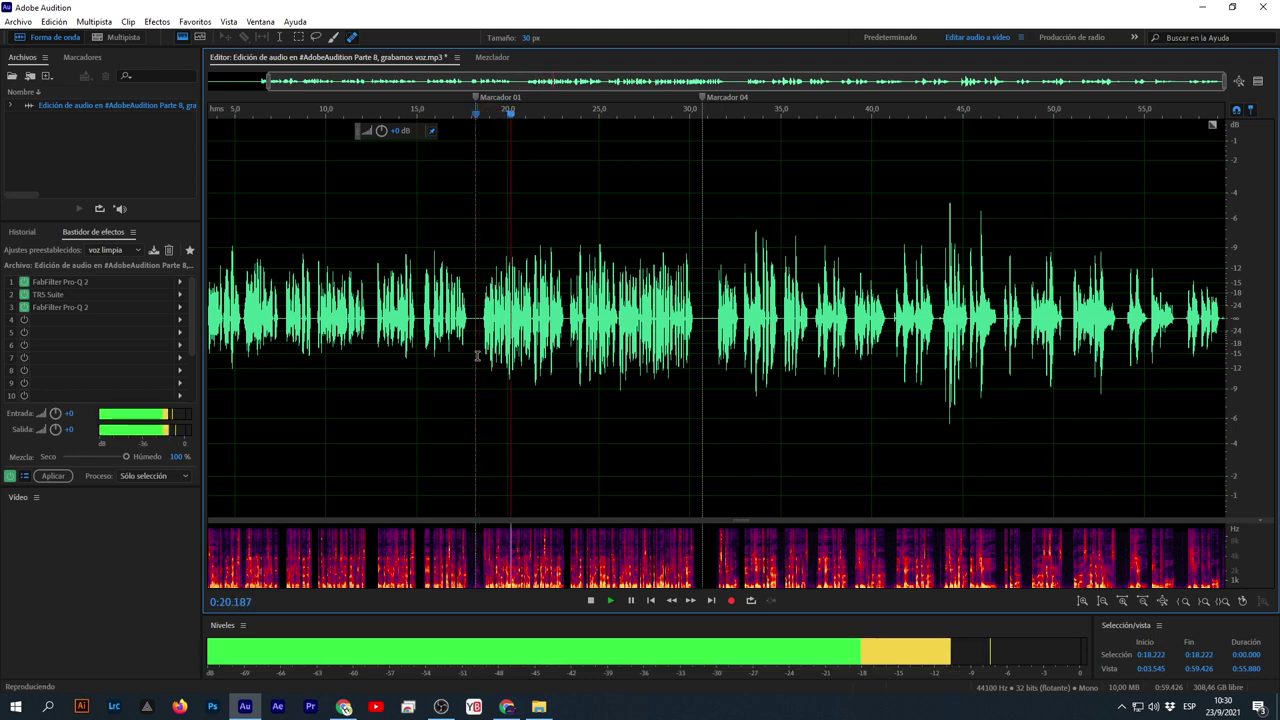
{"action": "left_click", "coordinate": [11, 477]}
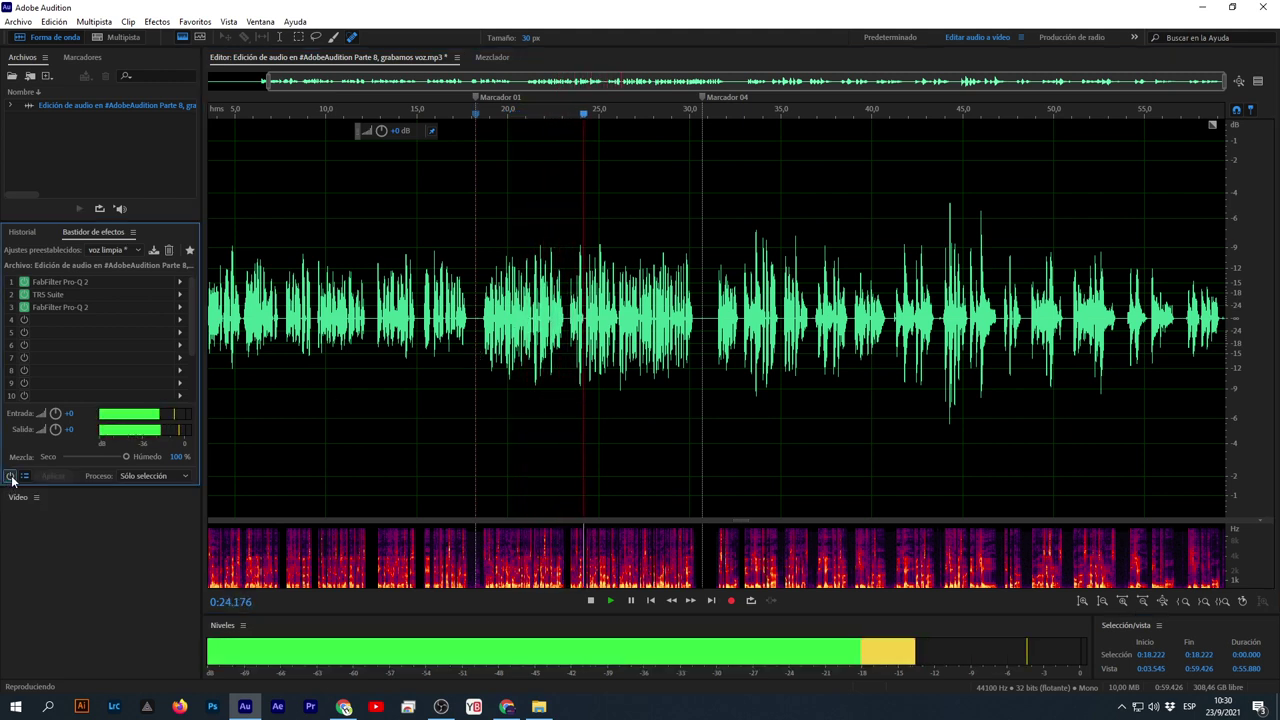
{"action": "left_click", "coordinate": [11, 477]}
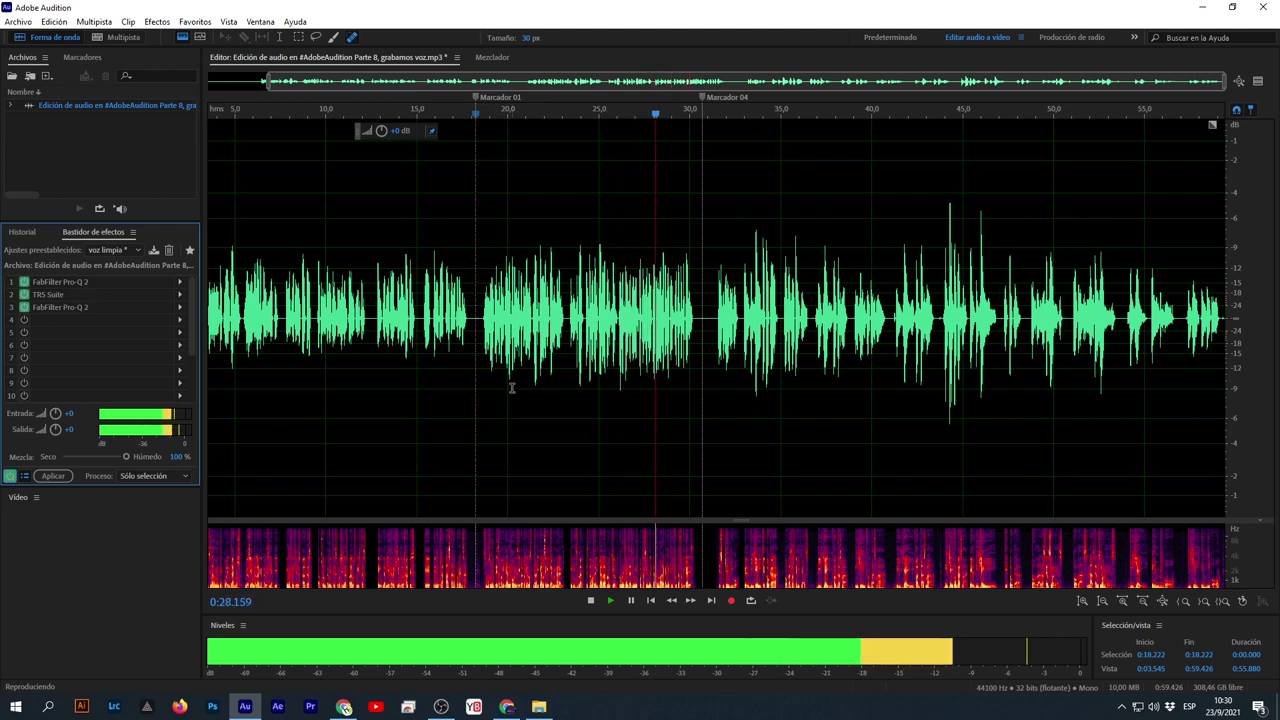
{"action": "left_click", "coordinate": [507, 340]}
{"action": "key", "text": "space"}
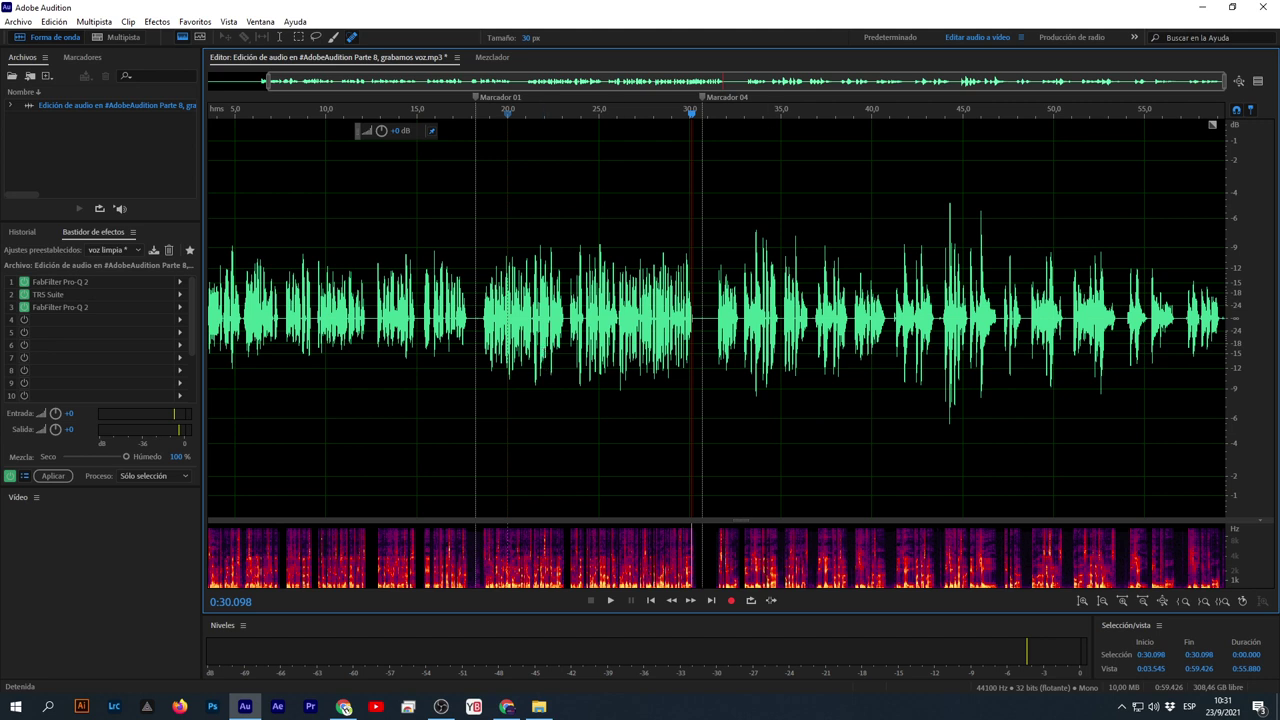
Select the voice passage from about 0:18.4 to 0:30.3 and disable the TR5 Suite and second FabFilter Pro-Q 2 effects
{"action": "left_click", "coordinate": [441, 706]}
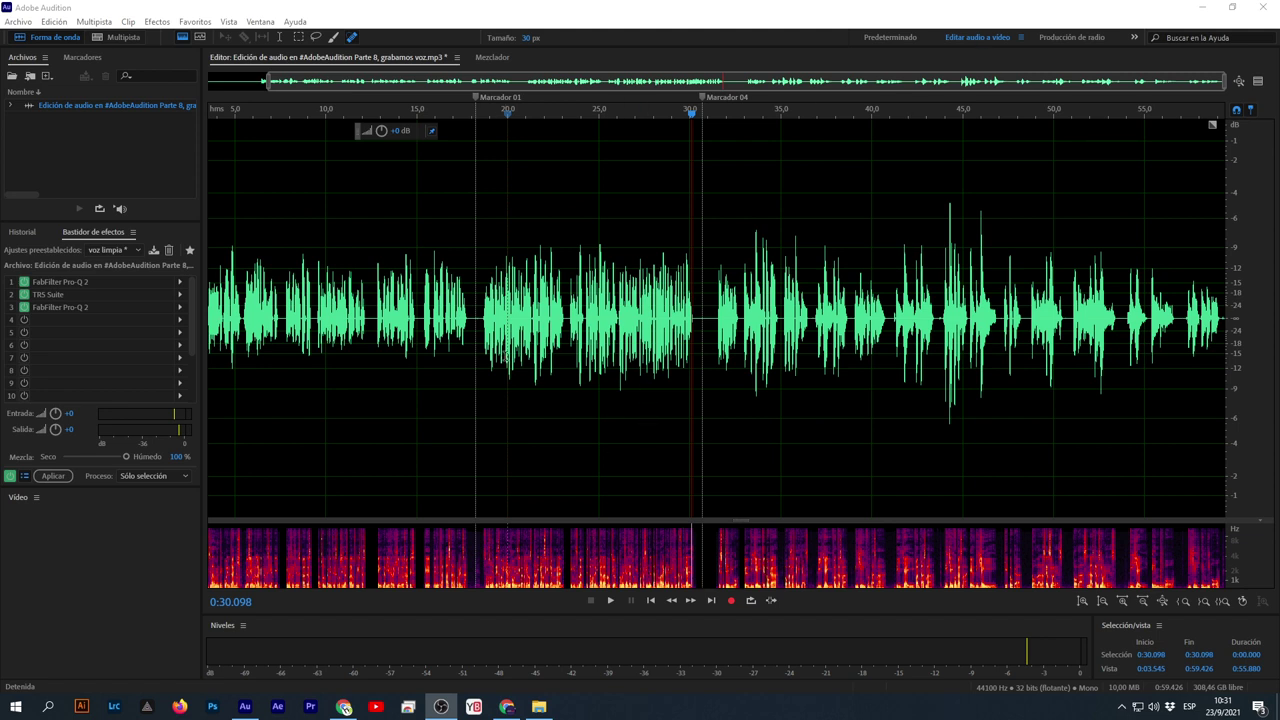
{"action": "left_click", "coordinate": [484, 342]}
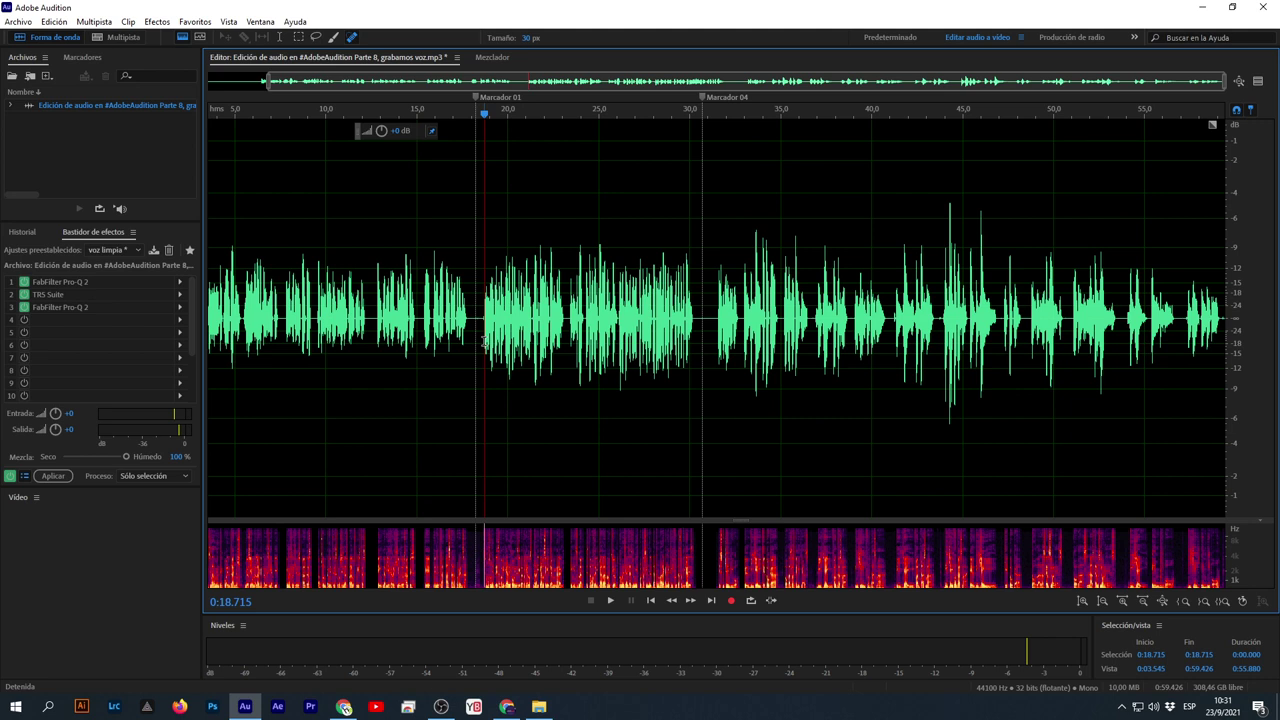
{"action": "left_click", "coordinate": [494, 340]}
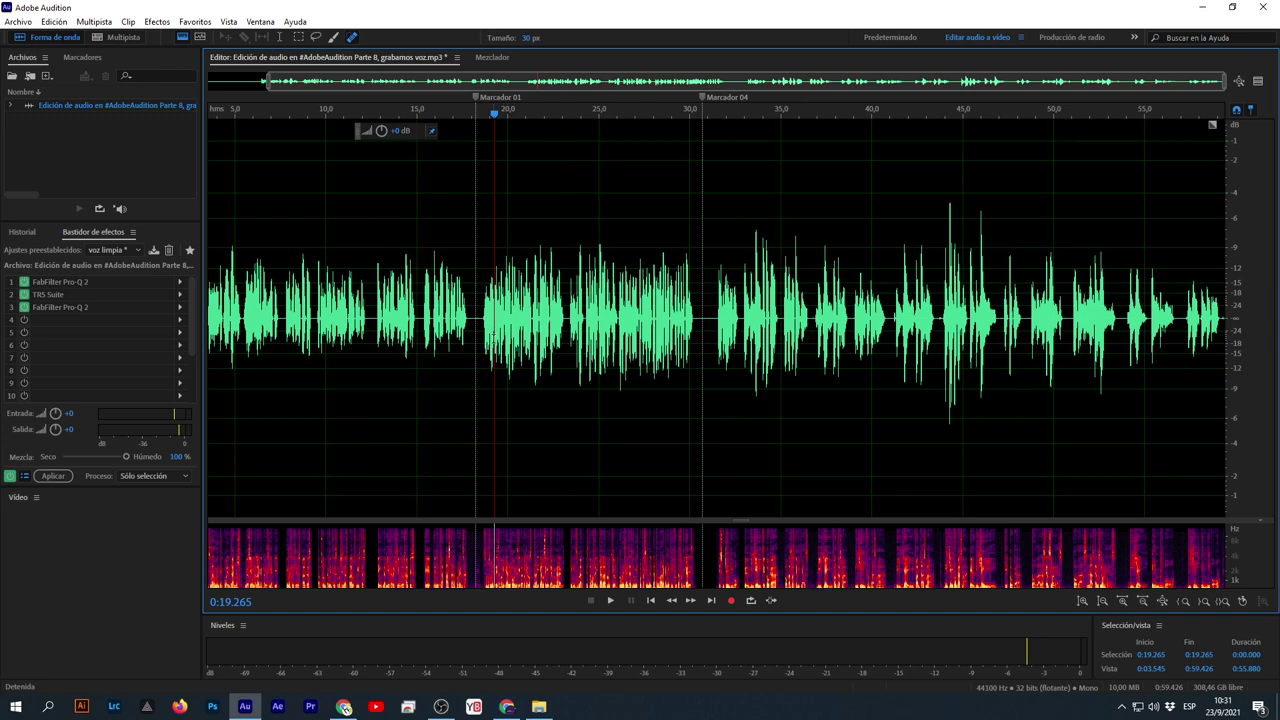
{"action": "left_click", "coordinate": [476, 350]}
{"action": "scroll", "coordinate": [478, 348], "scroll_direction": "up", "scroll_amount": 1}
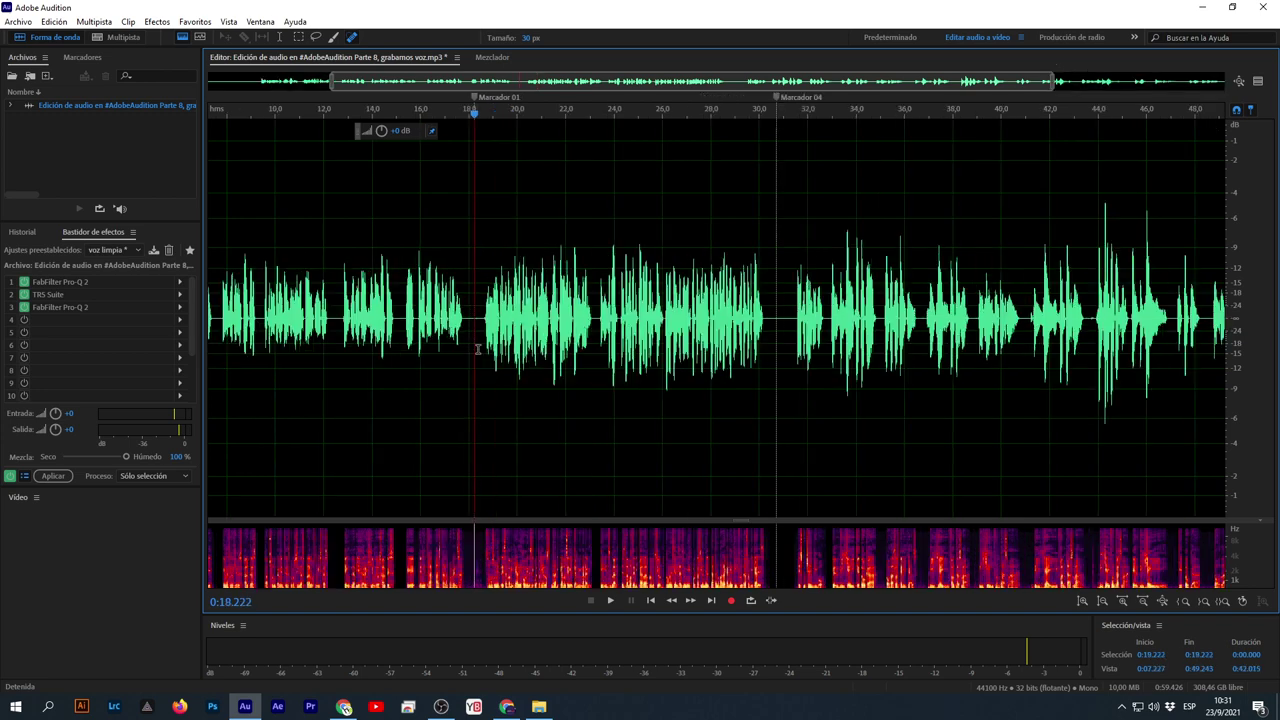
{"action": "scroll", "coordinate": [478, 348], "scroll_direction": "up", "scroll_amount": 1}
{"action": "left_click_drag", "start_coordinate": [480, 346], "coordinate": [988, 340]}
{"action": "left_click", "coordinate": [24, 295]}
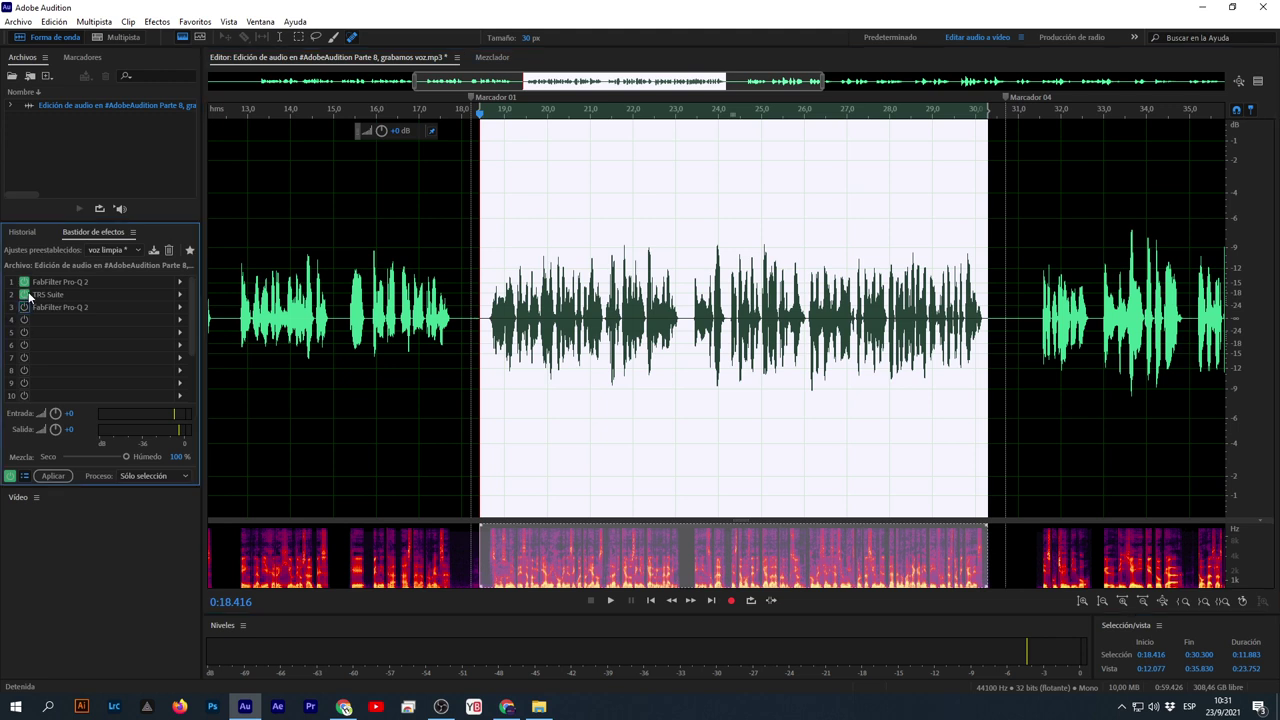
Open the settings of the FabFilter Pro-Q 2 in slot 1 and move its window clear of the effects rack
{"action": "left_click", "coordinate": [70, 282]}
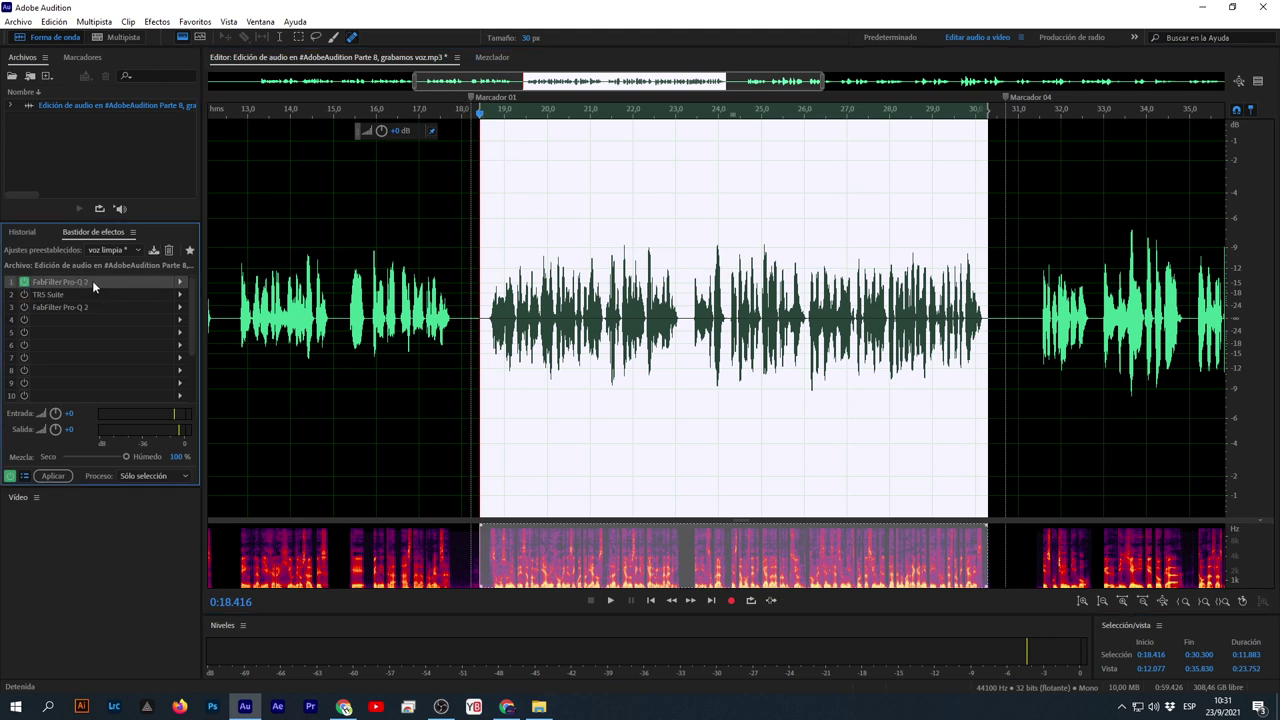
{"action": "double_click", "coordinate": [92, 280]}
{"action": "left_click_drag", "start_coordinate": [652, 140], "coordinate": [517, 145]}
{"action": "left_click_drag", "start_coordinate": [456, 132], "coordinate": [402, 94]}
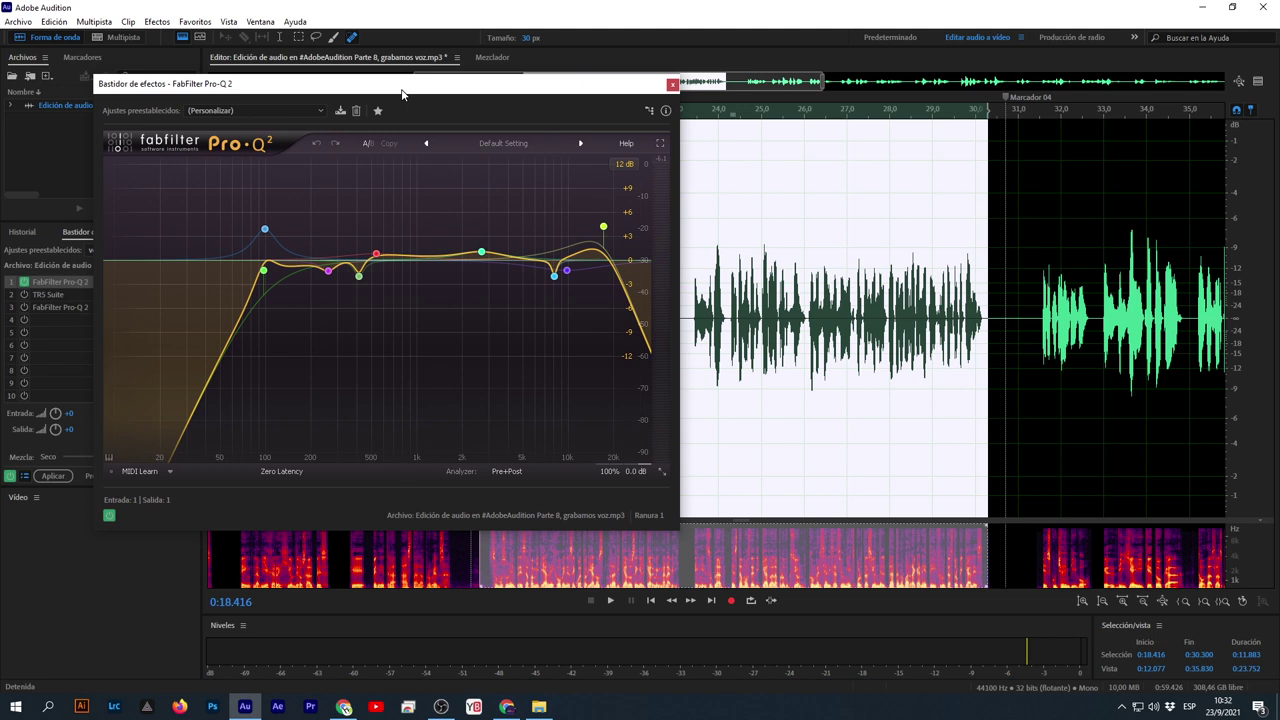
{"action": "left_click_drag", "start_coordinate": [402, 94], "coordinate": [426, 127]}
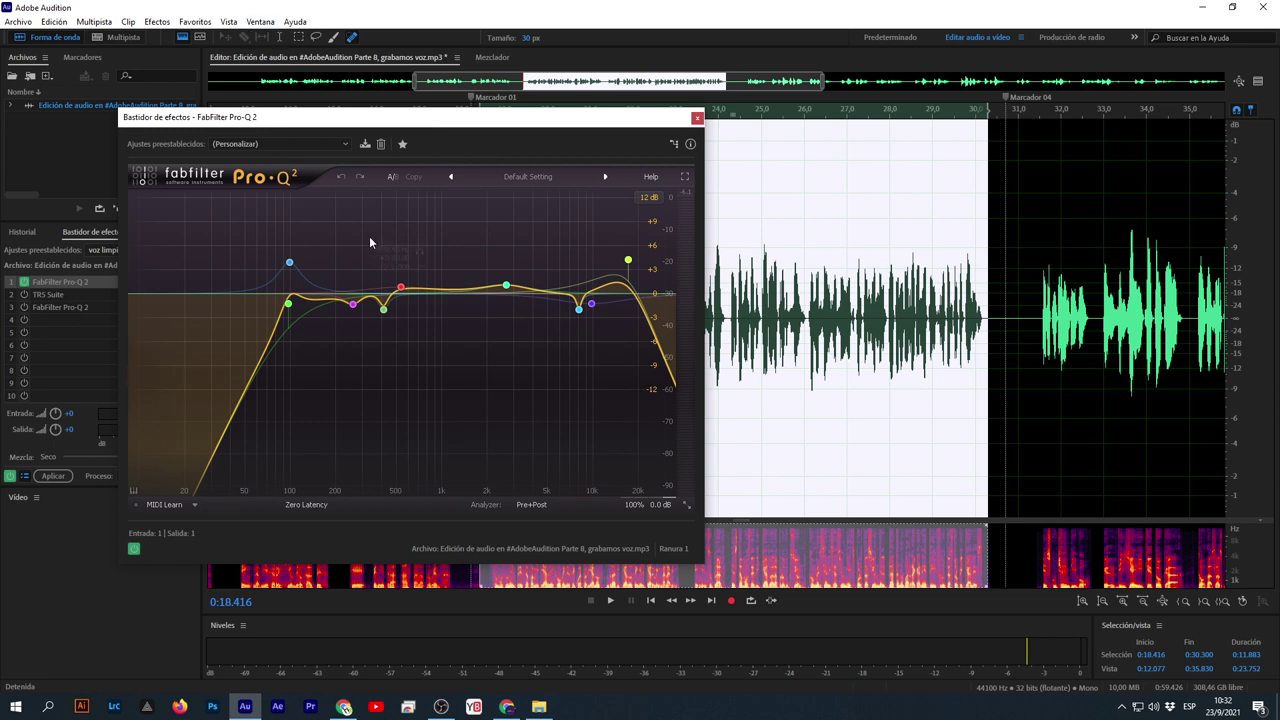
{"action": "left_click_drag", "start_coordinate": [420, 130], "coordinate": [474, 124]}
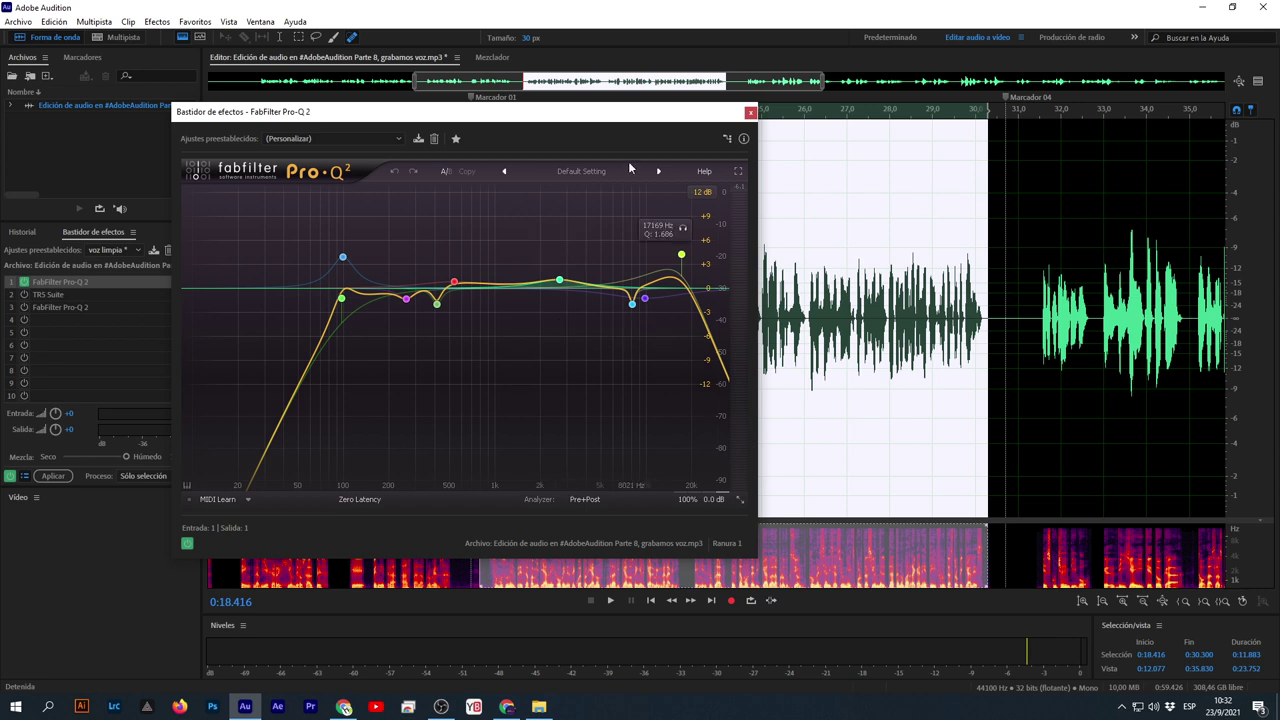
{"action": "left_click_drag", "start_coordinate": [594, 120], "coordinate": [1107, 135]}
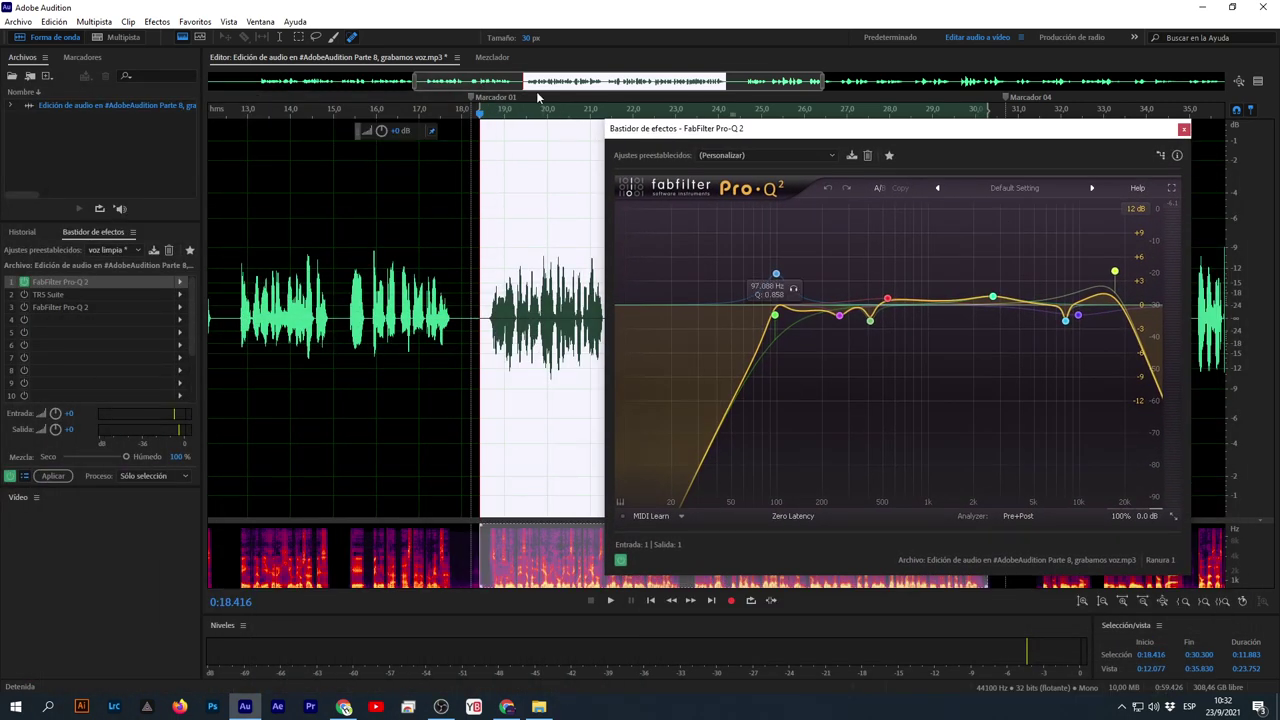
Play the selected passage with the slot 1 FabFilter Pro-Q 2 switched off and on to compare the sound
{"action": "left_click_drag", "start_coordinate": [520, 80], "coordinate": [628, 80]}
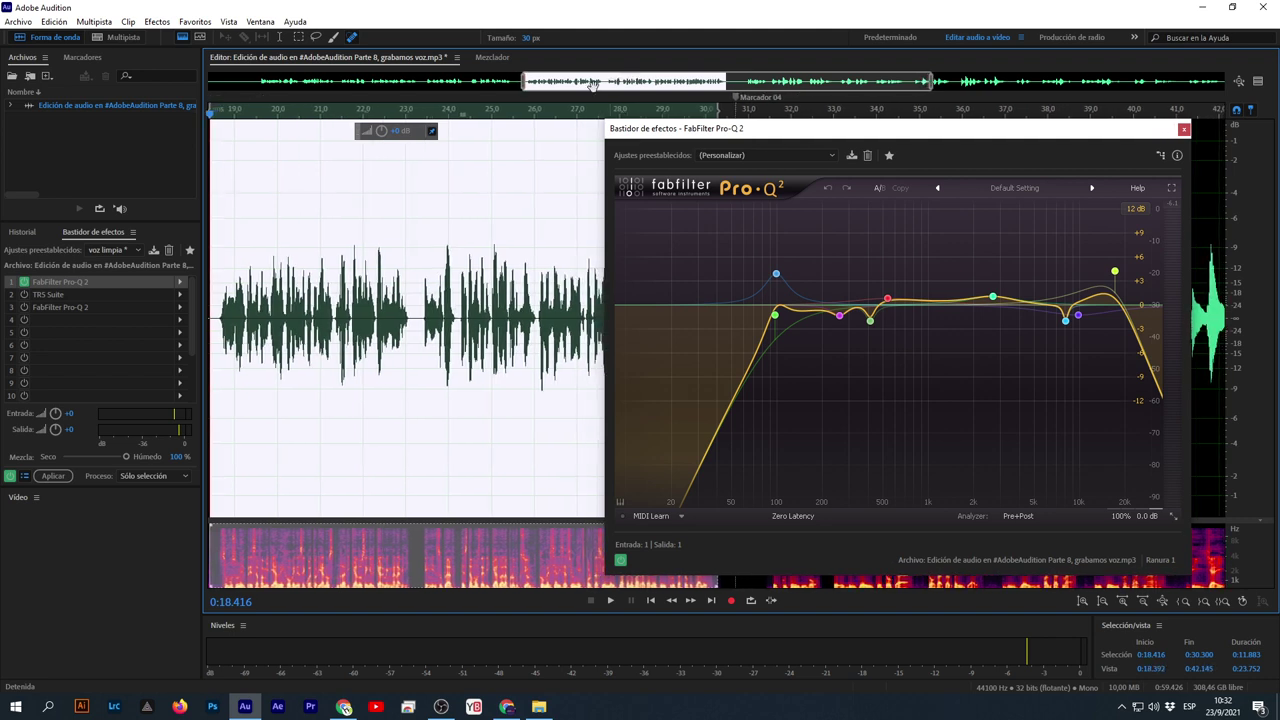
{"action": "left_click_drag", "start_coordinate": [745, 131], "coordinate": [838, 128]}
{"action": "key", "text": "space"}
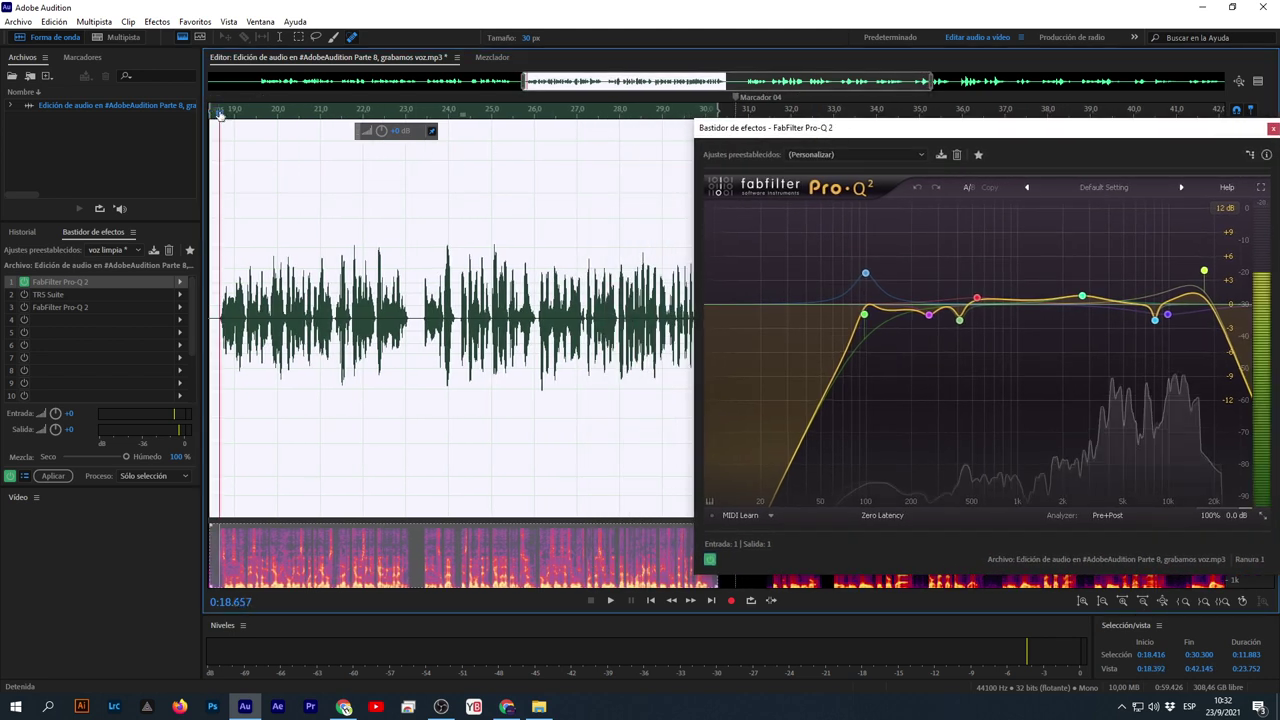
{"action": "left_click", "coordinate": [711, 560]}
{"action": "key", "text": "space"}
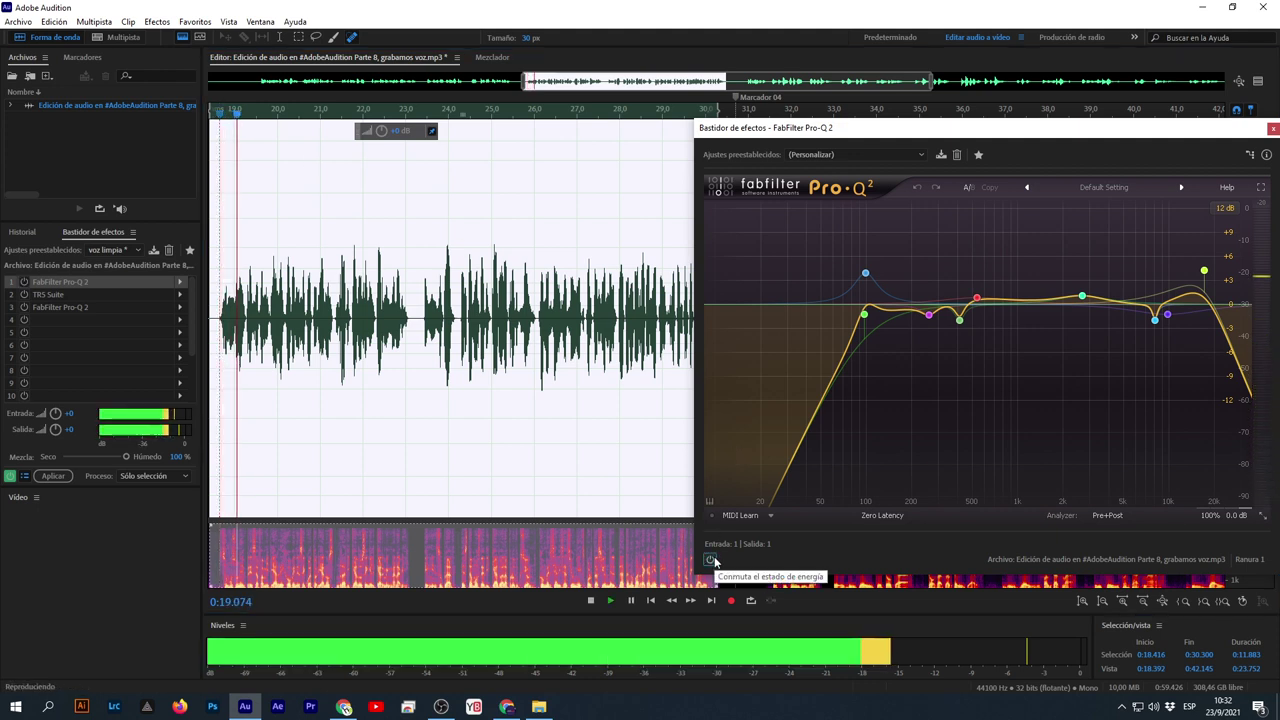
{"action": "left_click", "coordinate": [711, 560]}
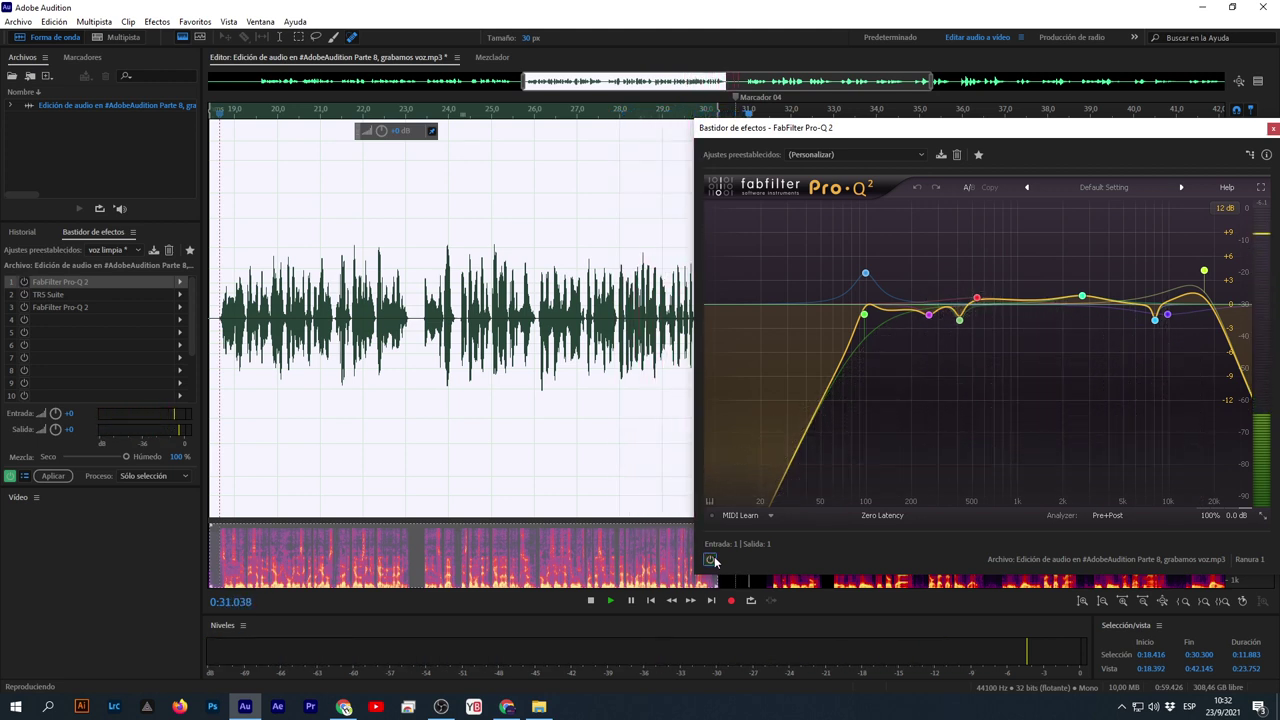
{"action": "key", "text": "space"}
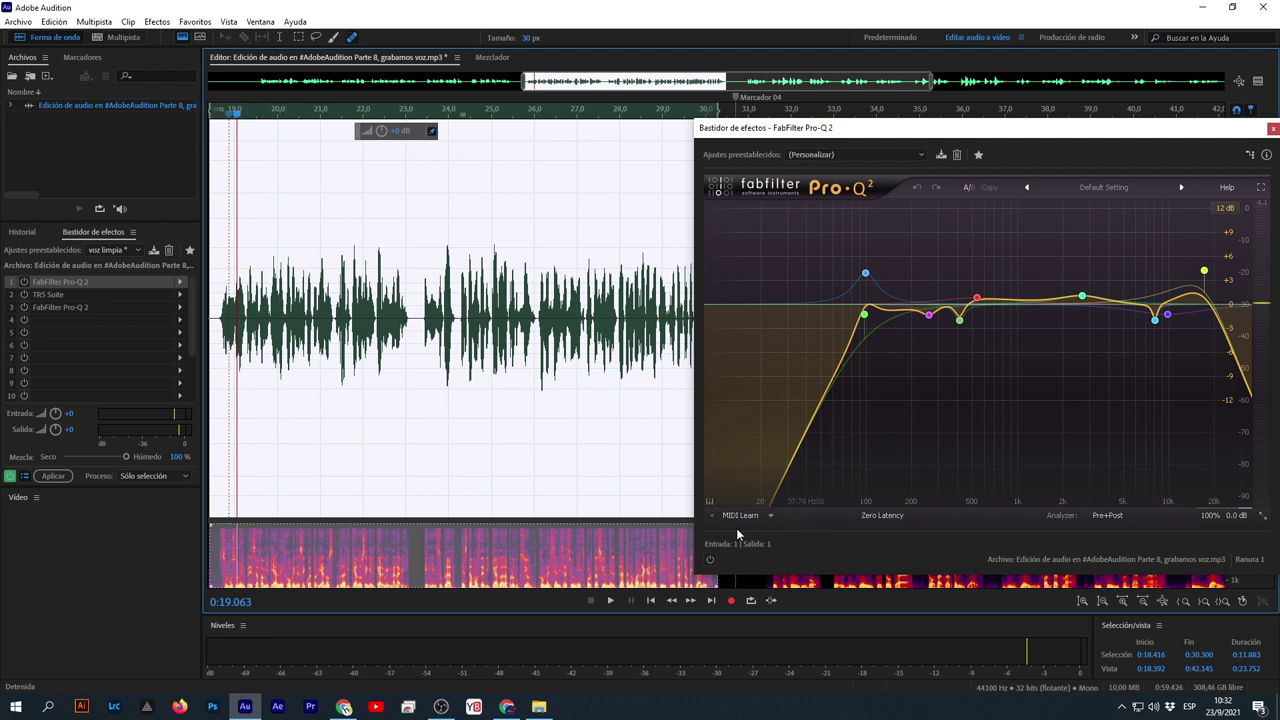
{"action": "key", "text": "space"}
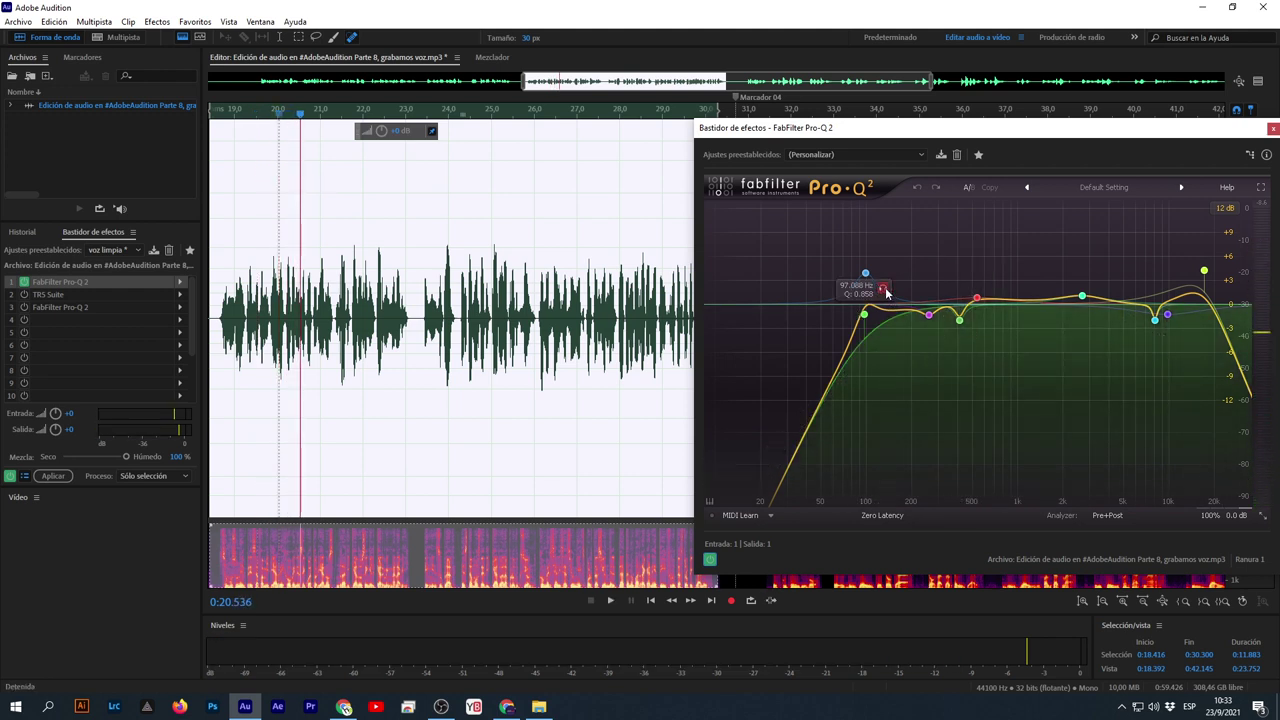
Turn on loop playback and play the selected passage, soloing the 97 Hz low-cut band to hear it on its own
{"action": "left_click", "coordinate": [750, 601]}
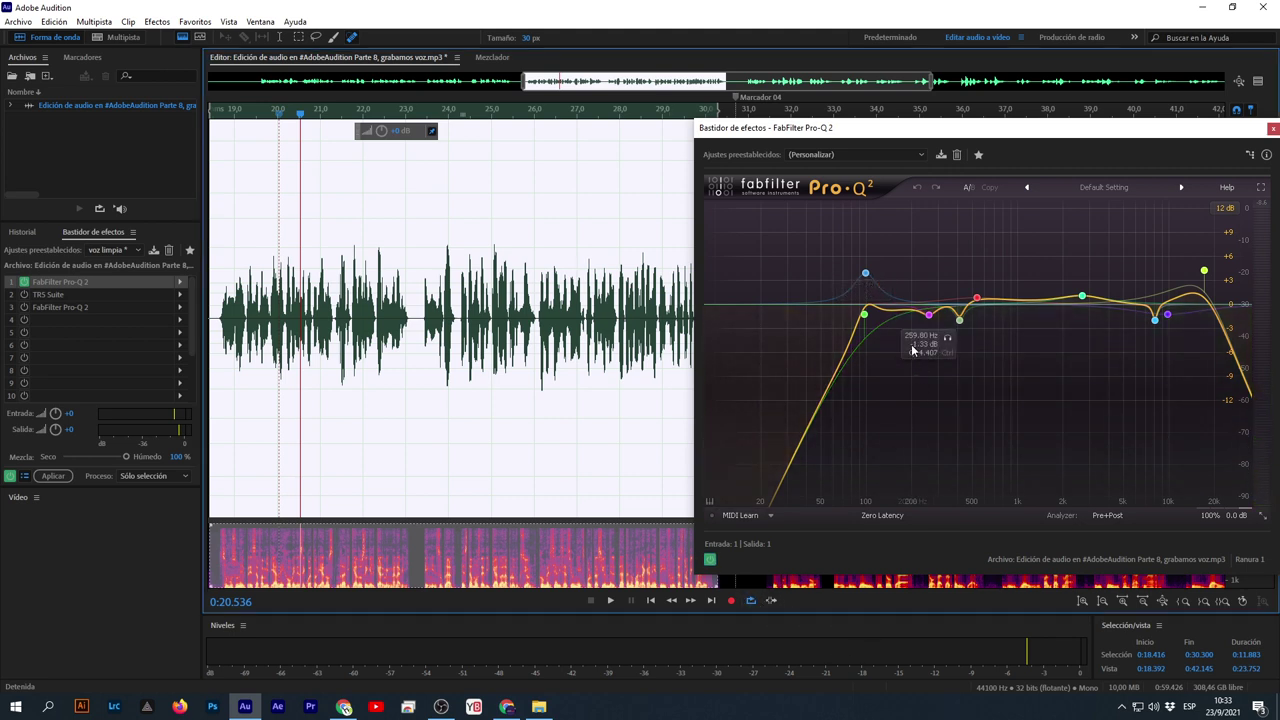
{"action": "key", "text": "space"}
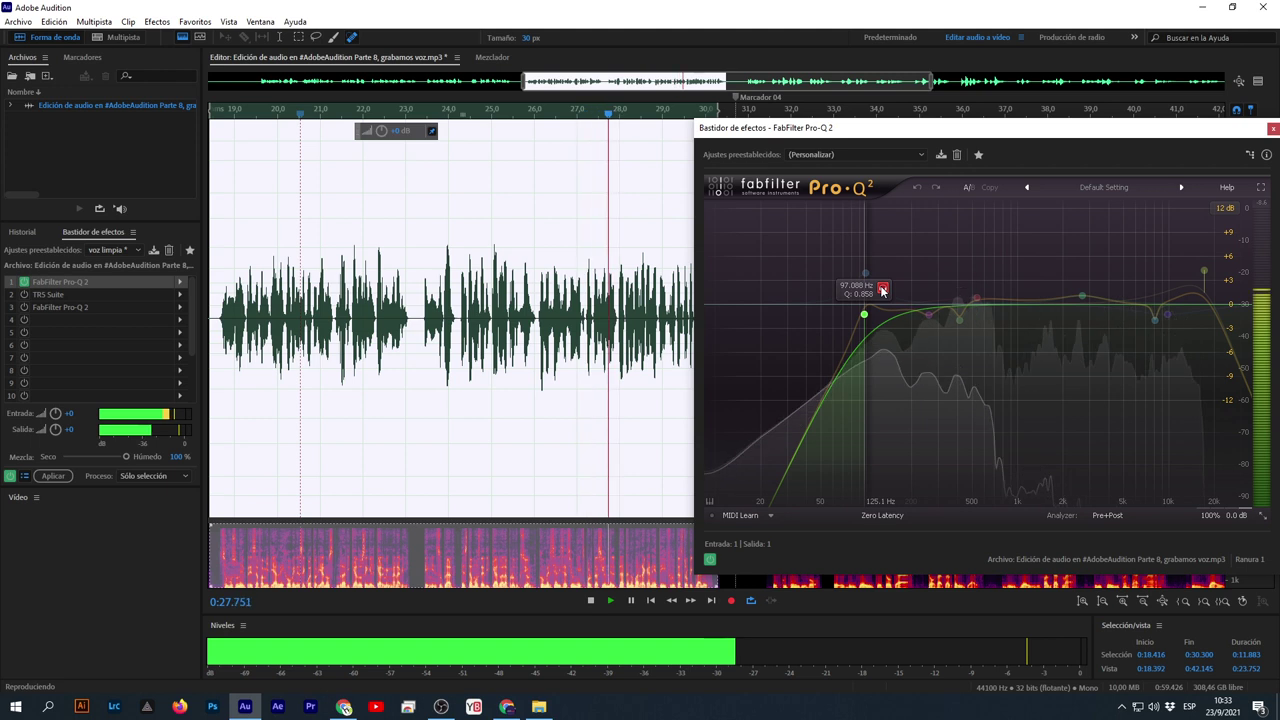
{"action": "key", "text": "space"}
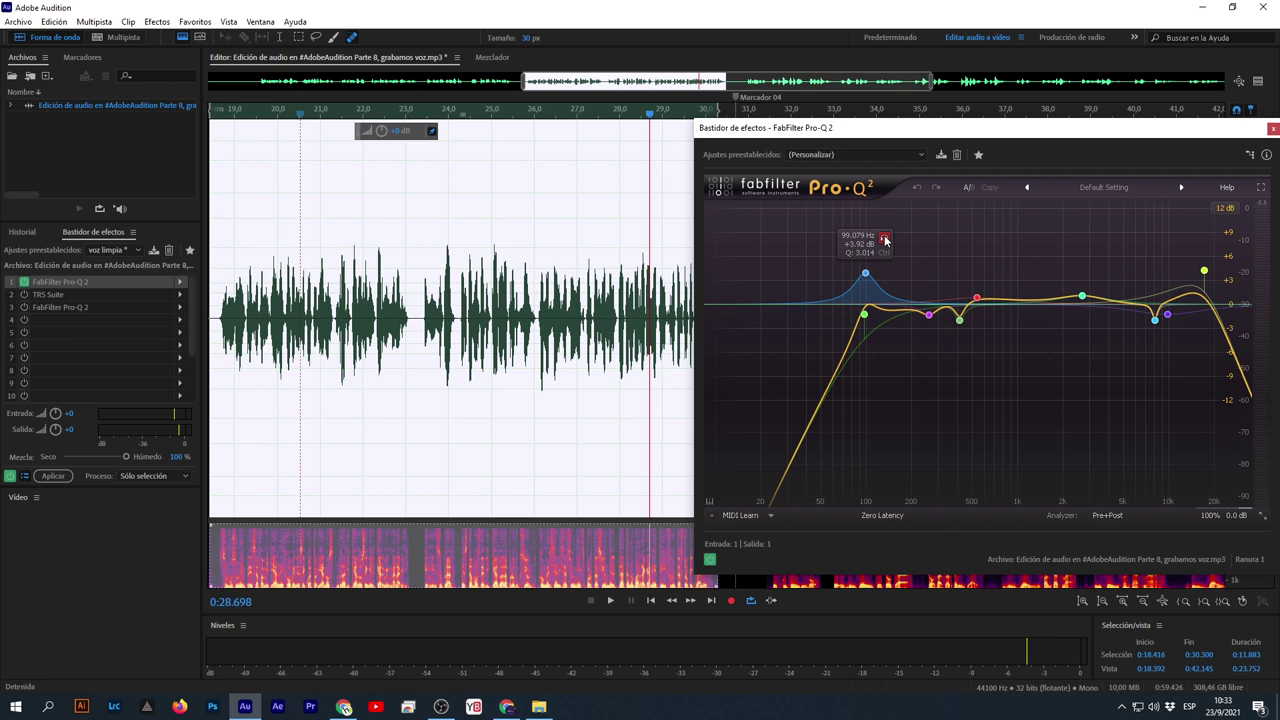
Solo the 99 Hz bell band during looped playback to hear the frequencies it affects, comparing with the full equalized voice
{"action": "left_click", "coordinate": [885, 239]}
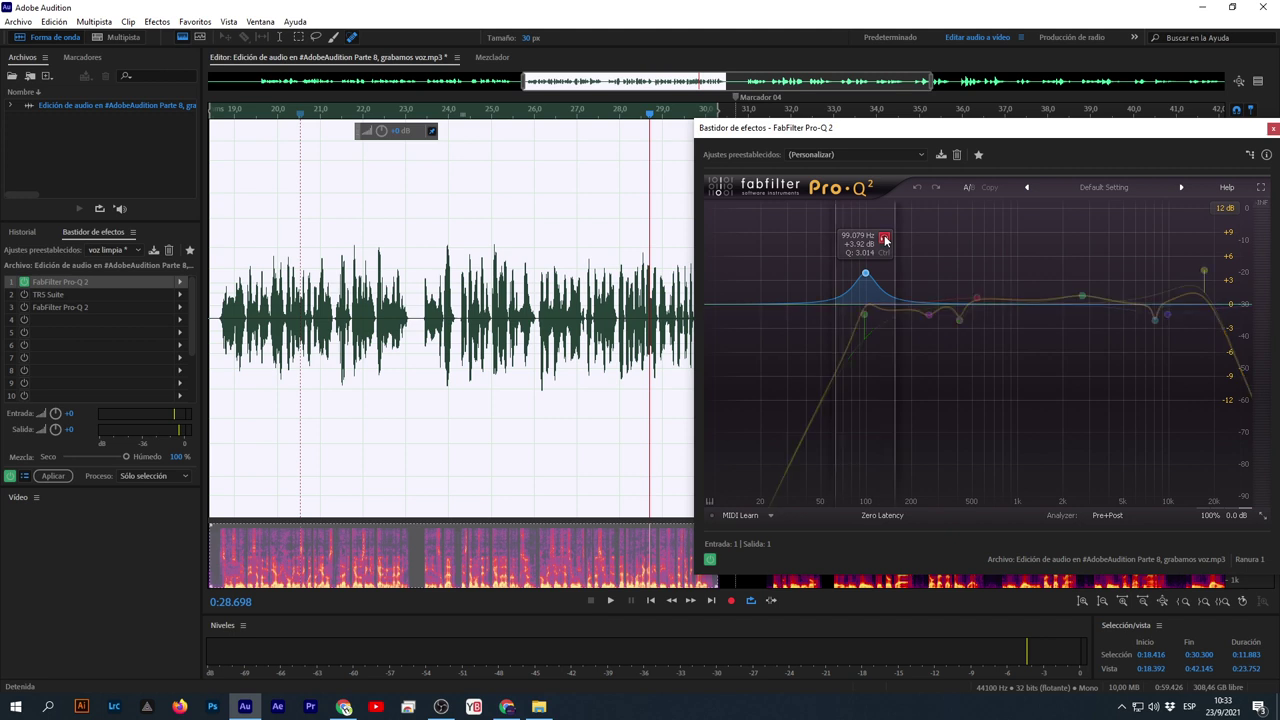
{"action": "key", "text": "space"}
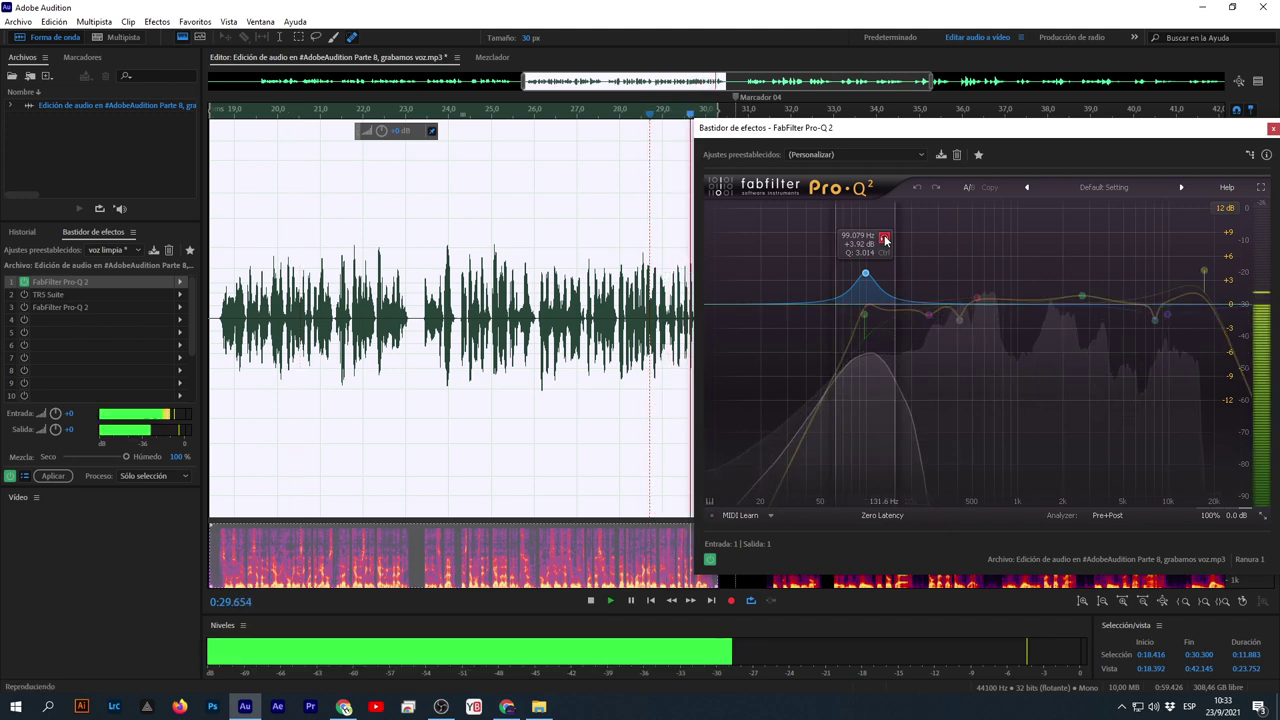
{"action": "left_click", "coordinate": [885, 239]}
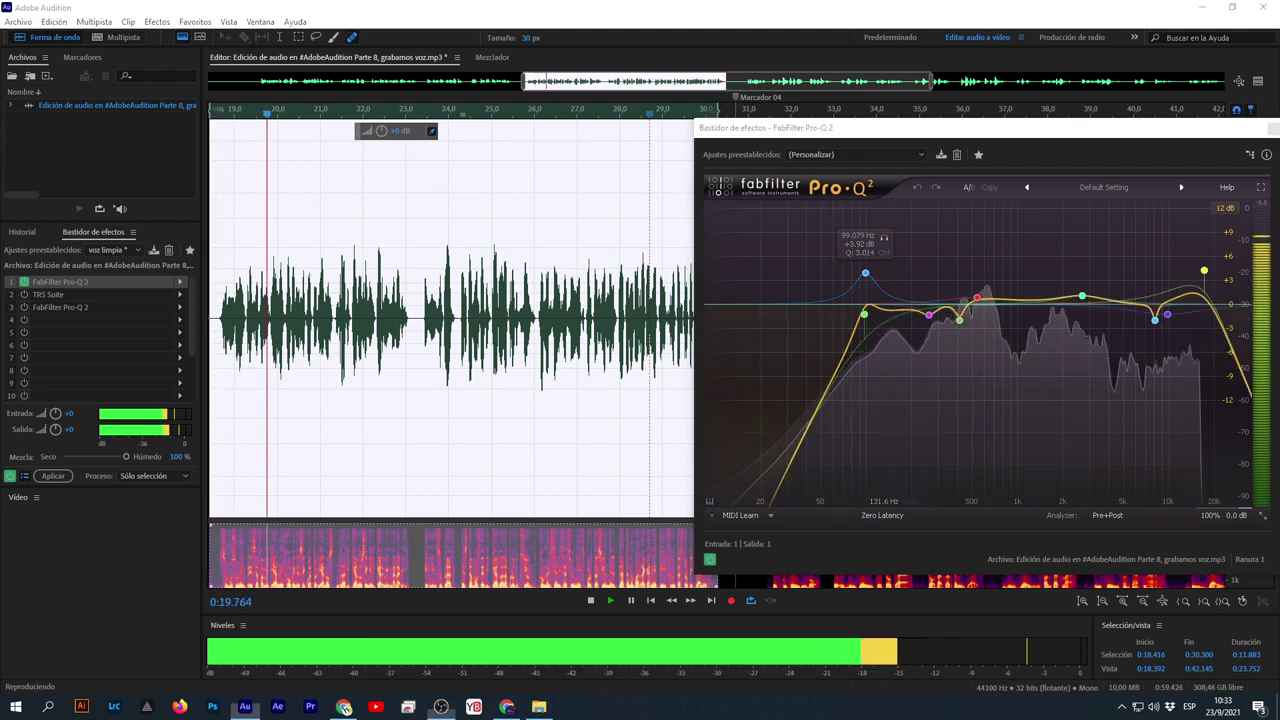
{"action": "left_click_drag", "start_coordinate": [865, 273], "coordinate": [866, 274]}
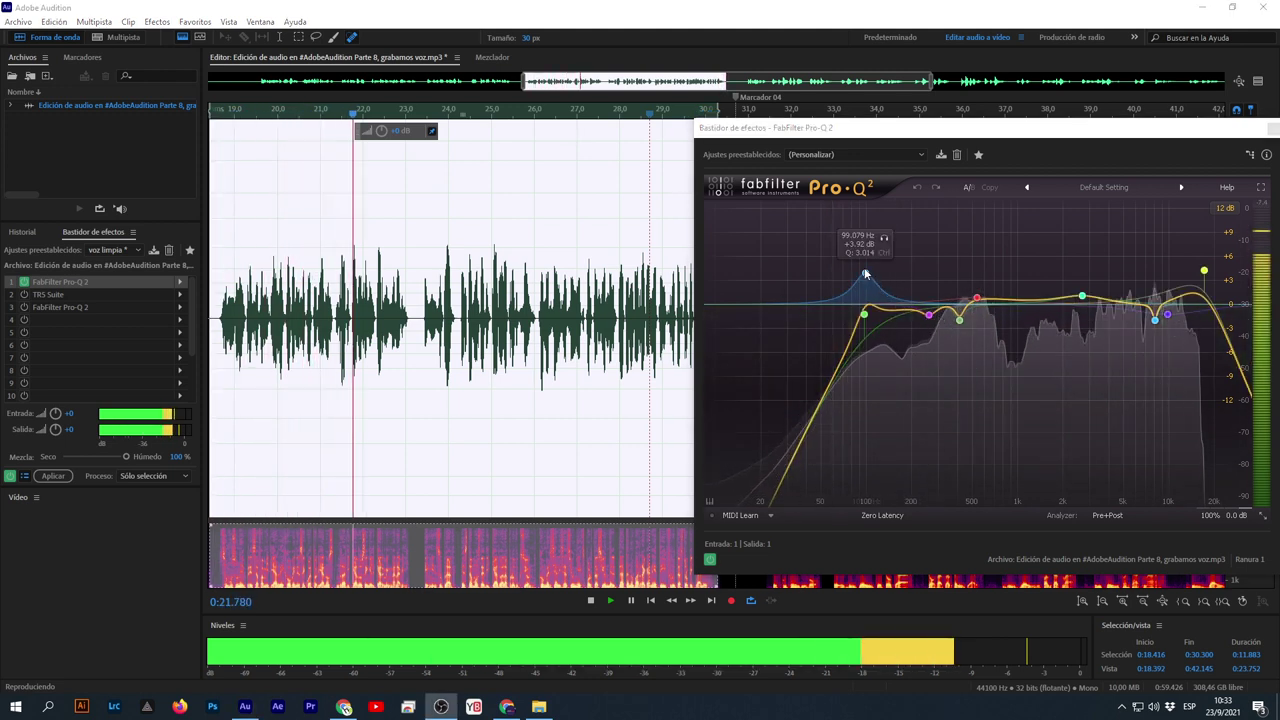
{"action": "left_click", "coordinate": [884, 239]}
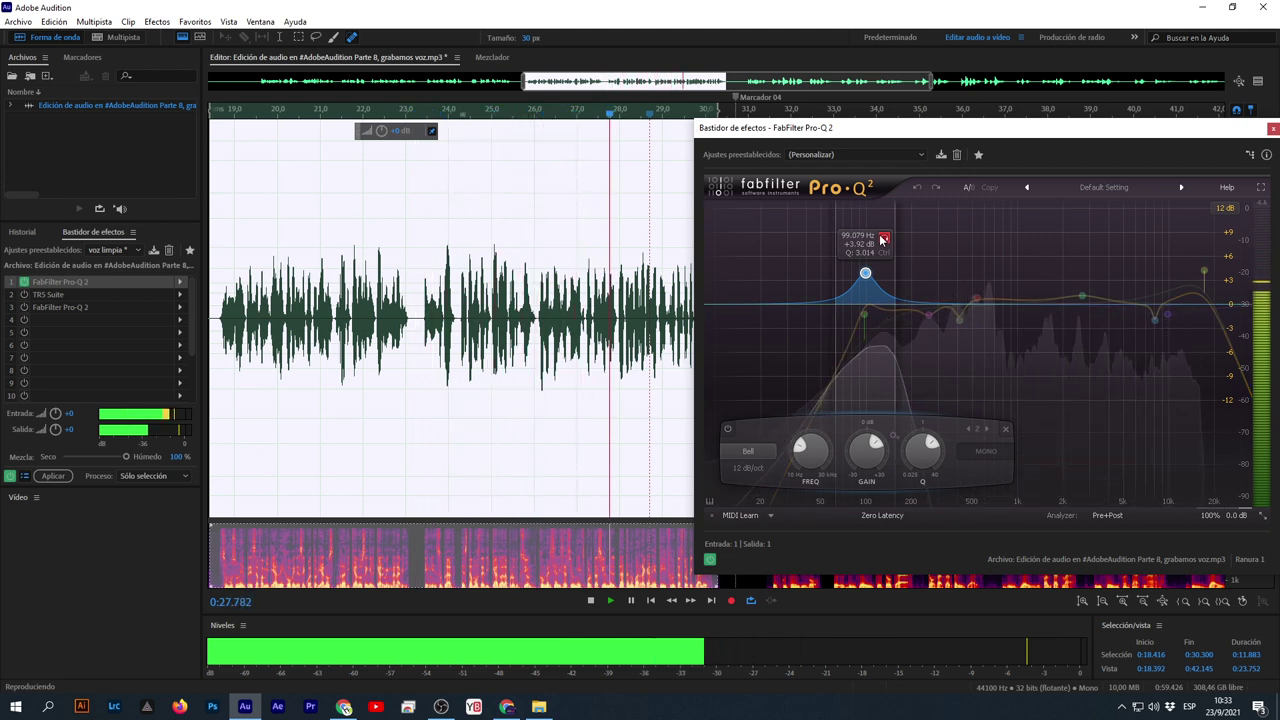
{"action": "left_click", "coordinate": [884, 239]}
{"action": "key", "text": "space"}
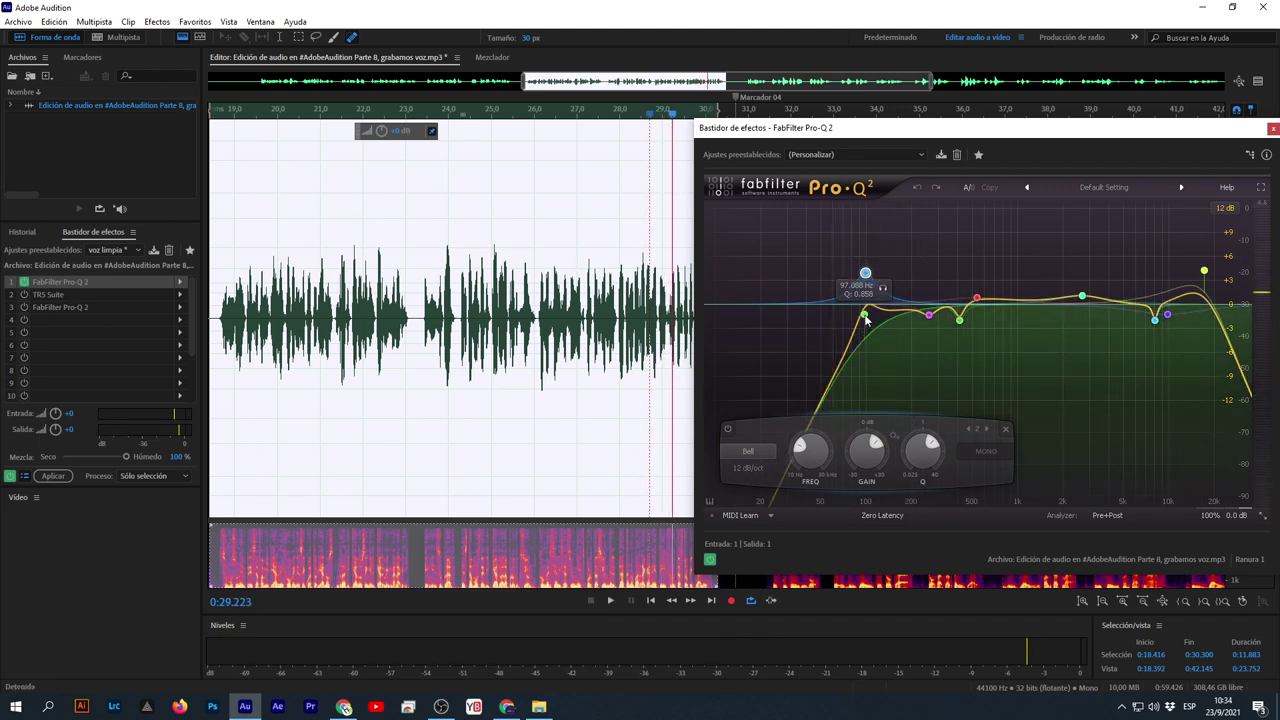
Move the 99 Hz bell band to about 107 Hz with a gain of -1.25 dB and play the passage
{"action": "left_click_drag", "start_coordinate": [867, 318], "coordinate": [872, 310]}
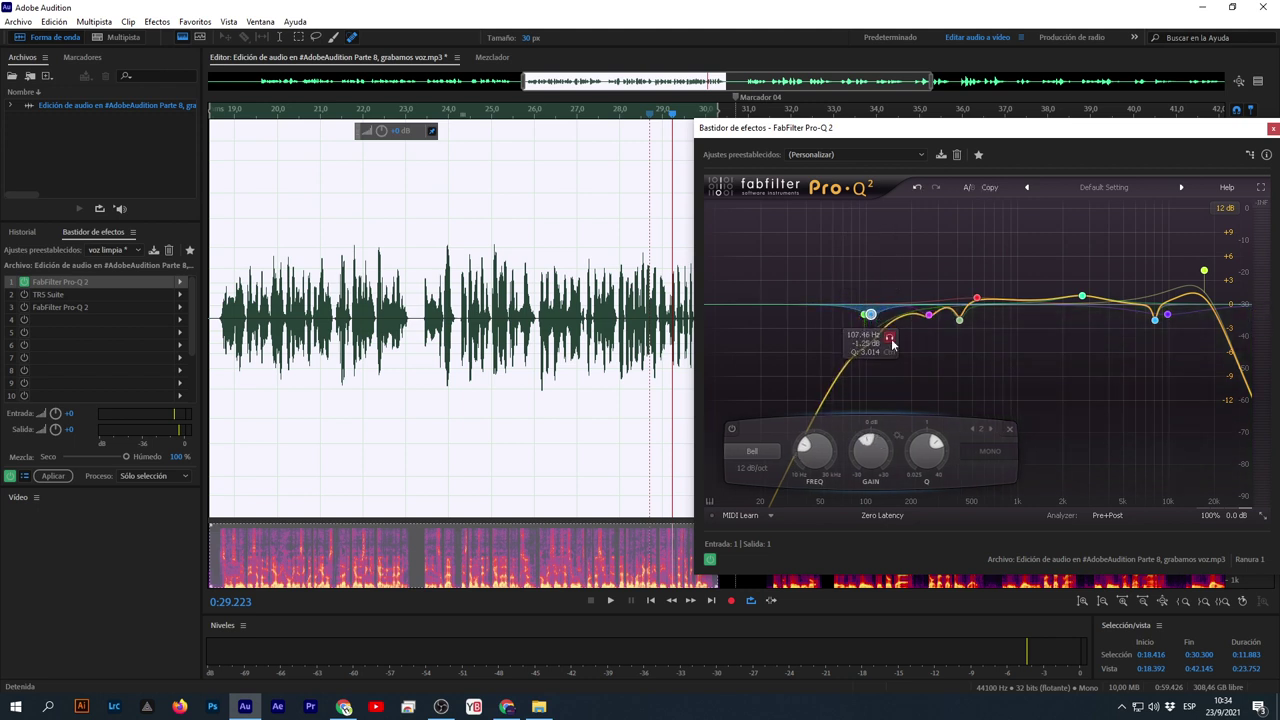
{"action": "key", "text": "space"}
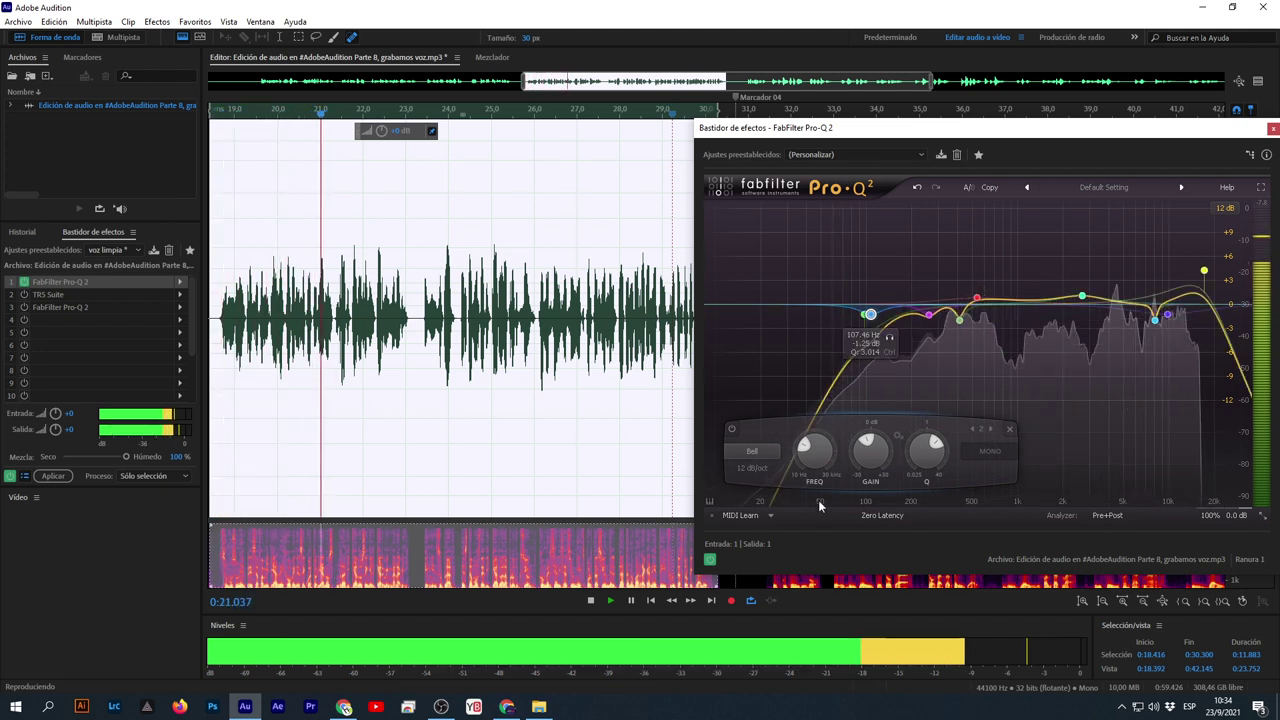
{"action": "key", "text": "space"}
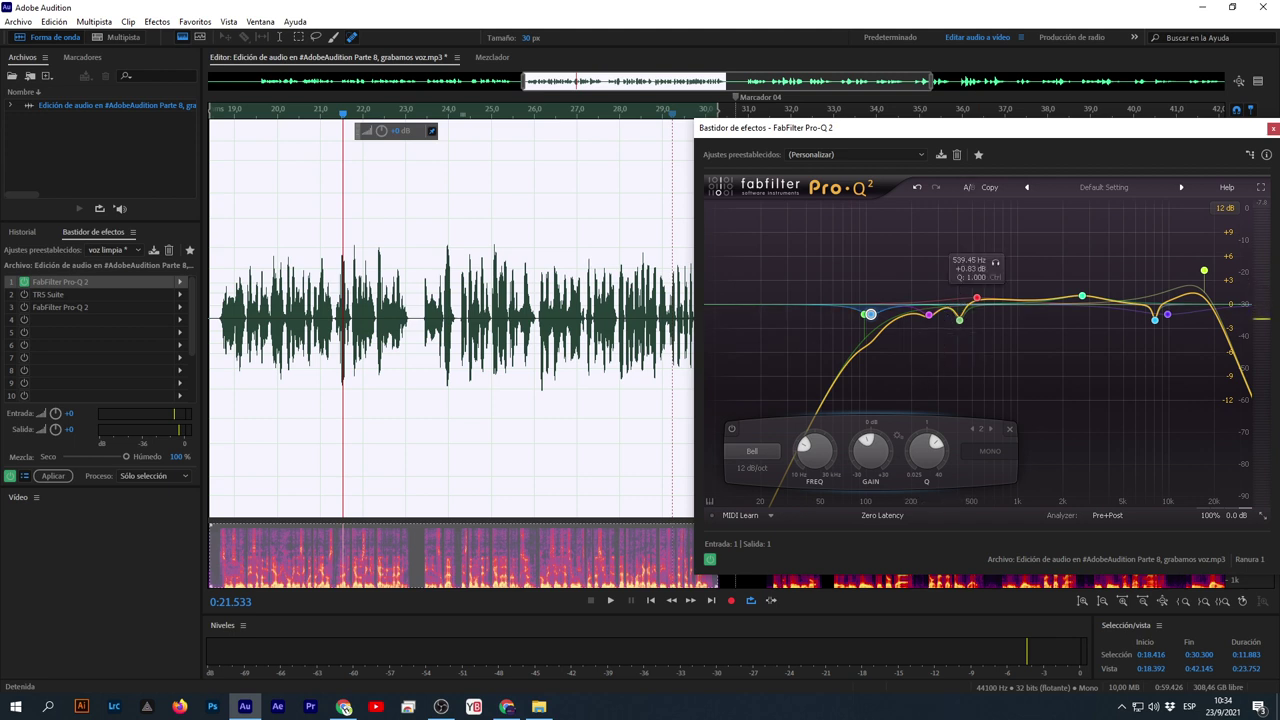
{"action": "left_click", "coordinate": [441, 706]}
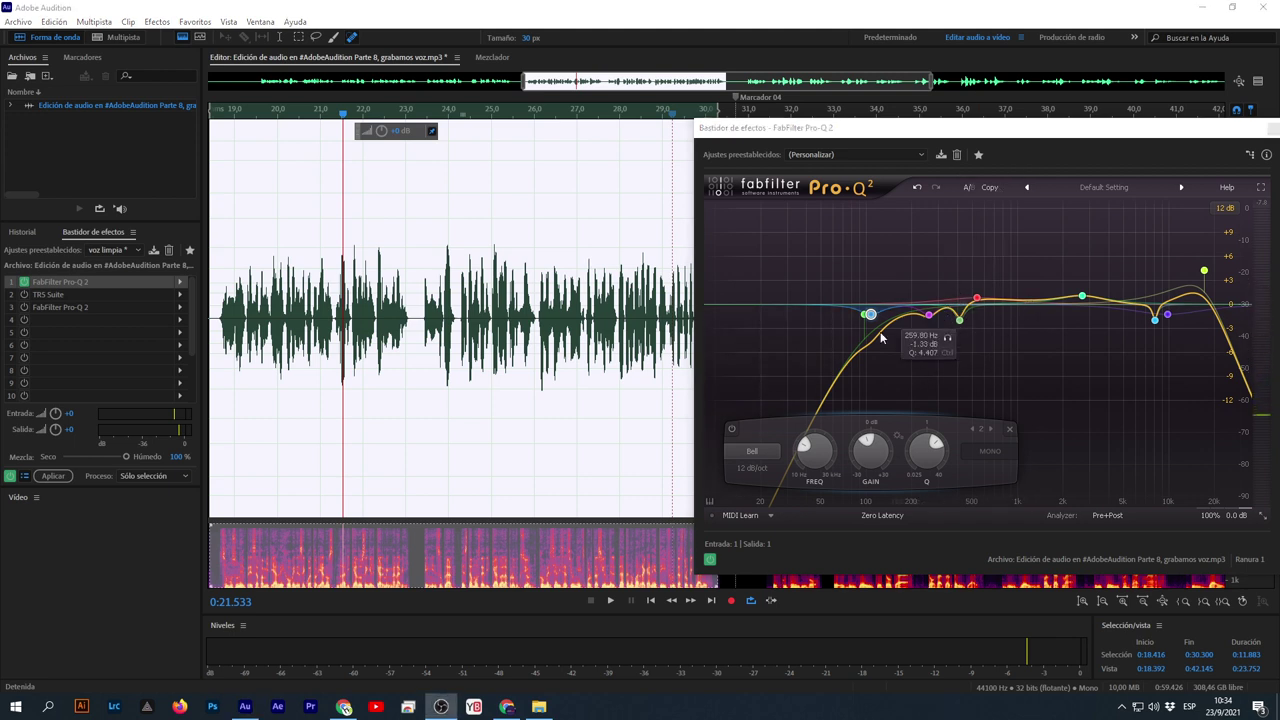
Shift the low-cut band to about 65 Hz and the neighbouring bell to about 95 Hz at -1.08 dB, and audition the passage
{"action": "mouse_move", "coordinate": [866, 311]}
{"action": "left_mouse_down"}
{"action": "mouse_move", "coordinate": [875, 318]}
{"action": "mouse_move", "coordinate": [837, 316]}
{"action": "left_mouse_up"}
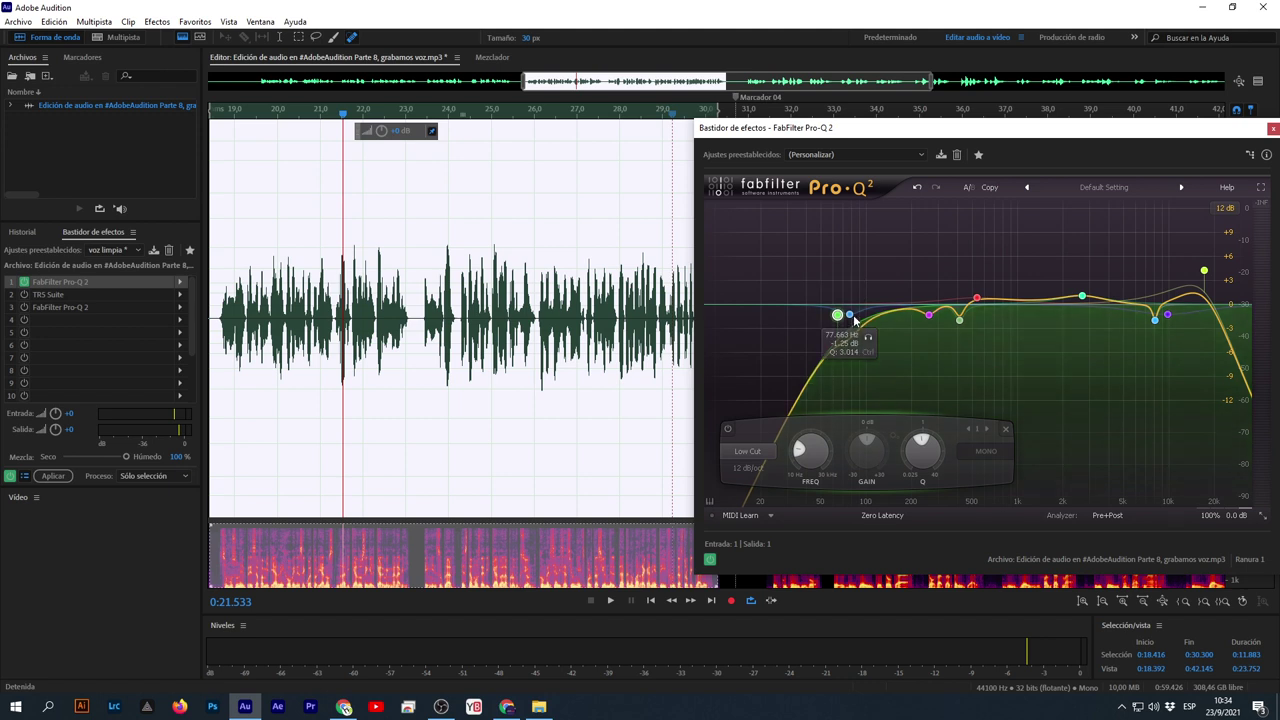
{"action": "left_click", "coordinate": [855, 318]}
{"action": "left_click", "coordinate": [836, 317]}
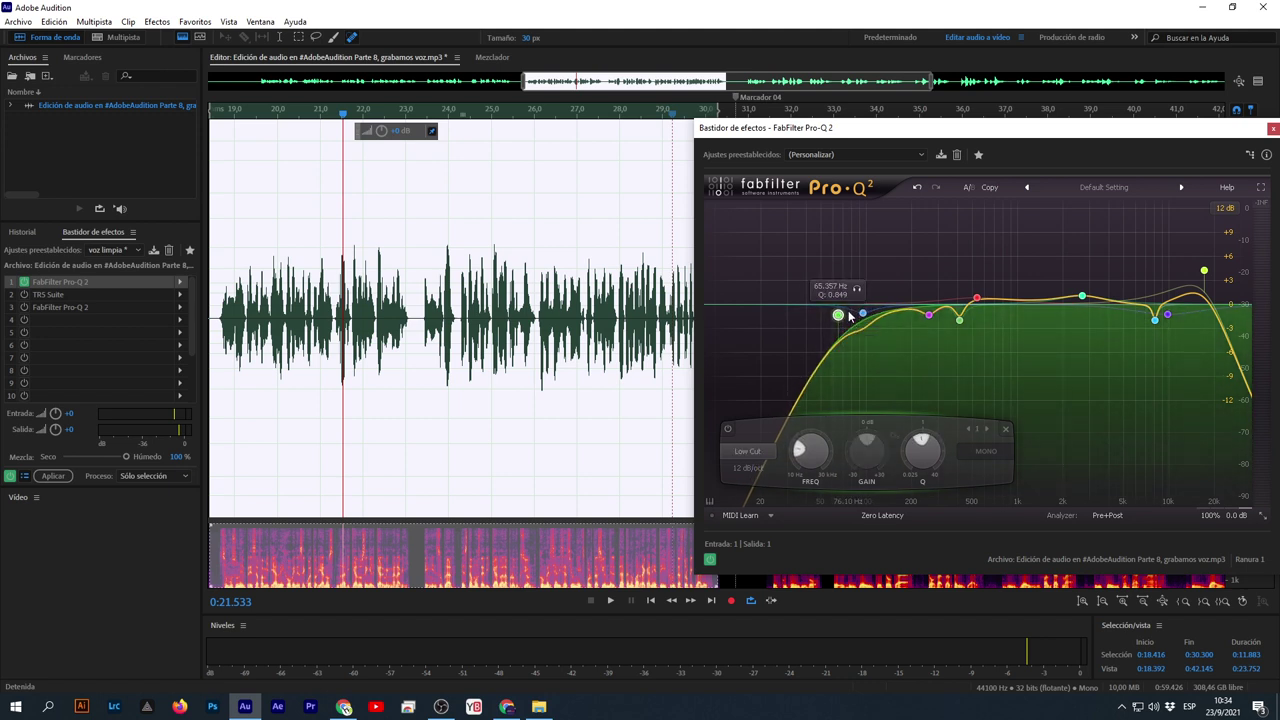
{"action": "key", "text": "space"}
{"action": "key", "text": "space"}
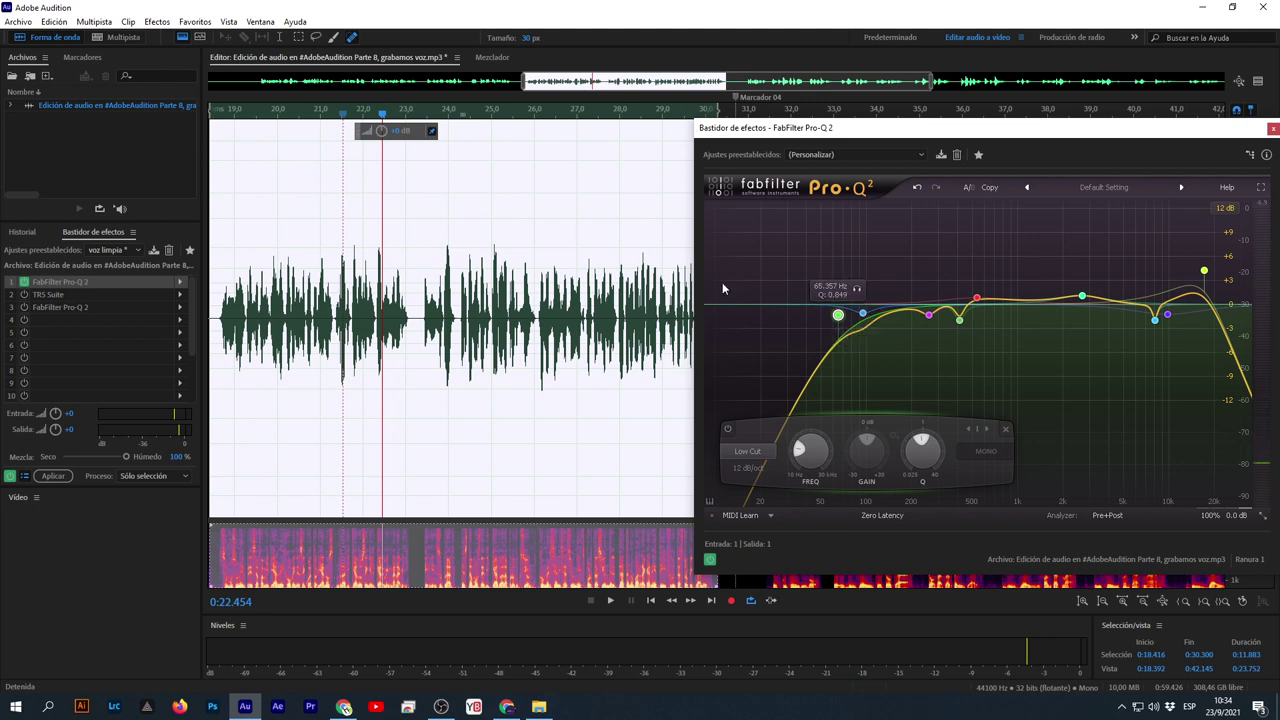
While the loop plays, set the low-cut band to about 98 Hz with Q 1.142 and place the neighbouring bell as a slight cut between 100 and 200 Hz
{"action": "key", "text": "space"}
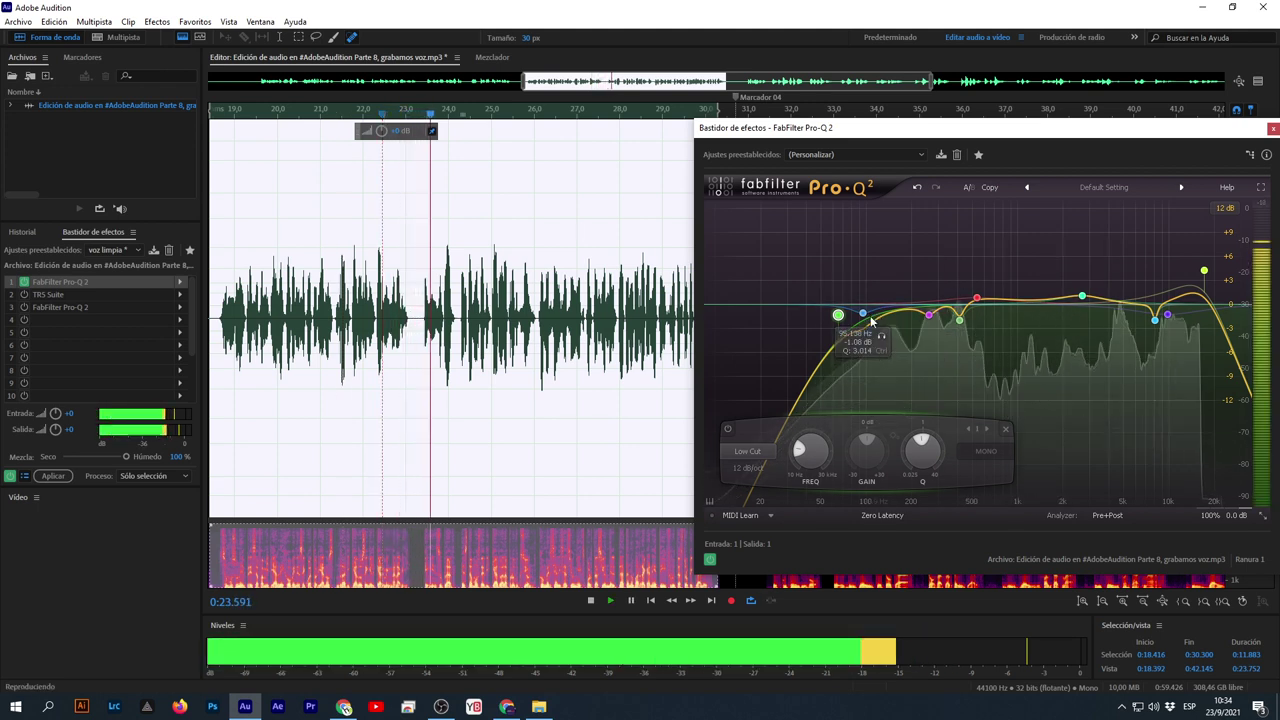
{"action": "left_click_drag", "start_coordinate": [838, 315], "coordinate": [837, 298]}
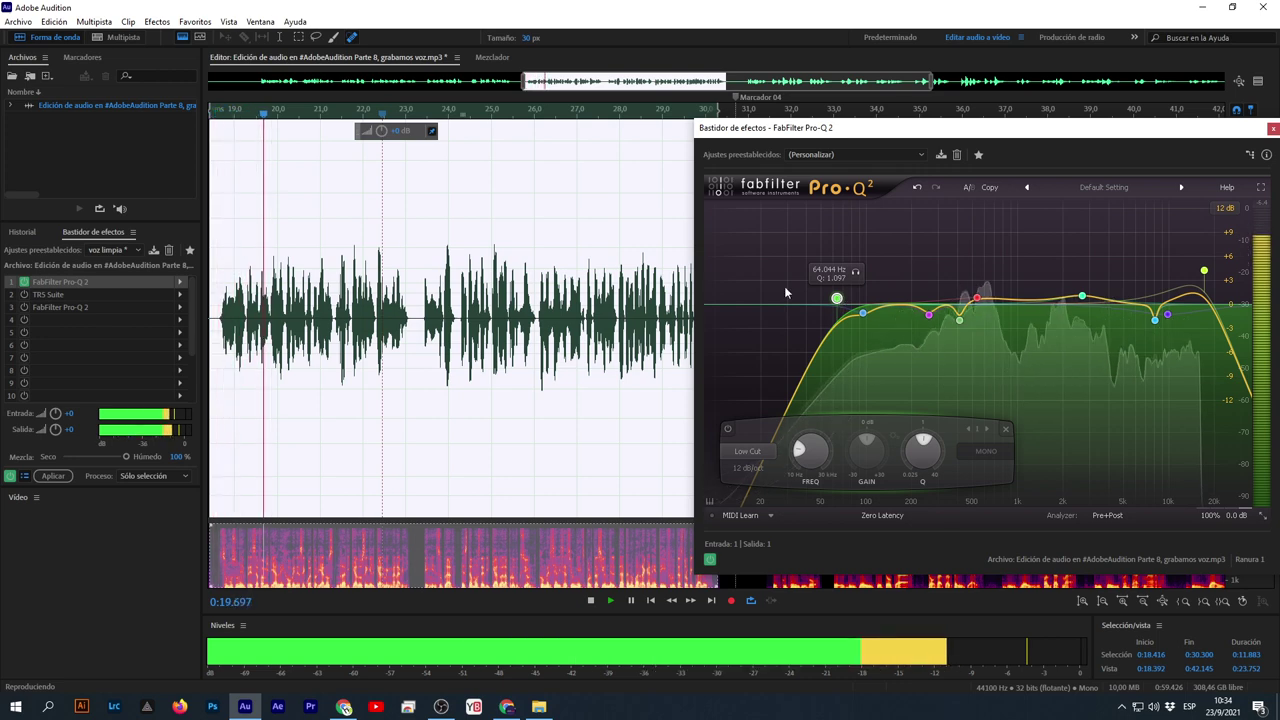
{"action": "scroll", "coordinate": [402, 172], "scroll_direction": "down", "scroll_amount": 2}
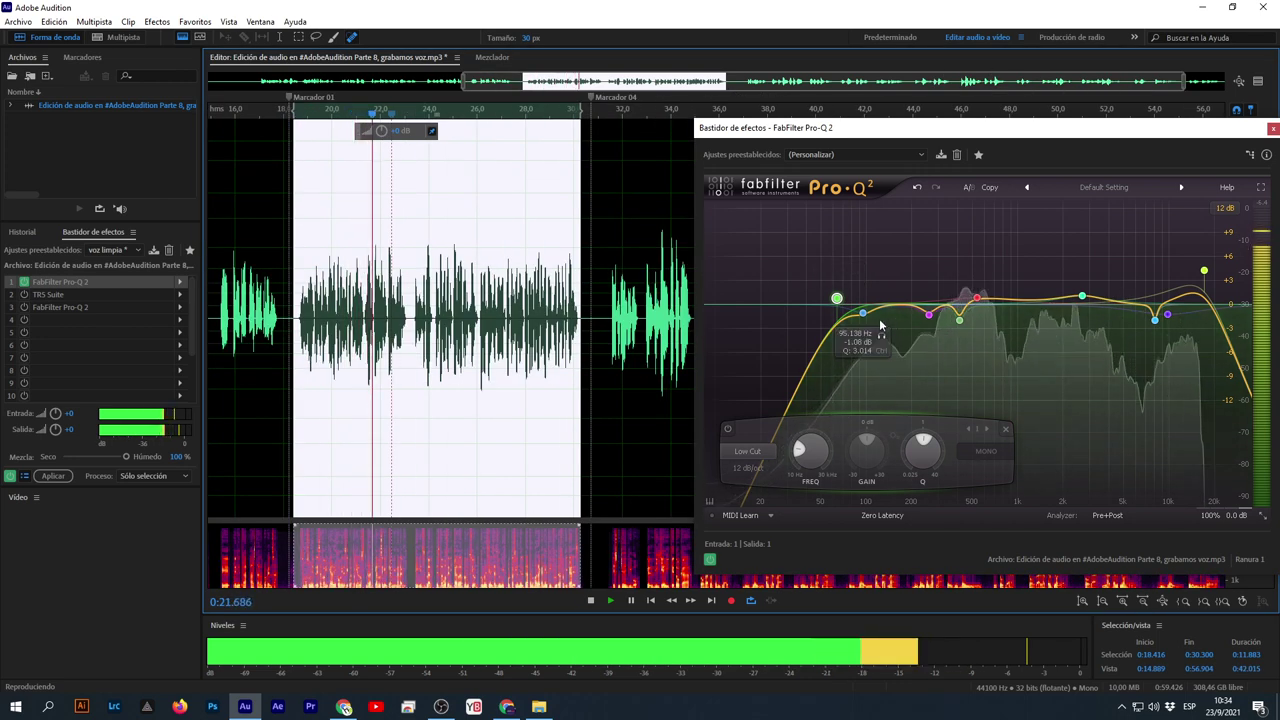
{"action": "left_click_drag", "start_coordinate": [838, 305], "coordinate": [918, 375]}
{"action": "left_click", "coordinate": [856, 297]}
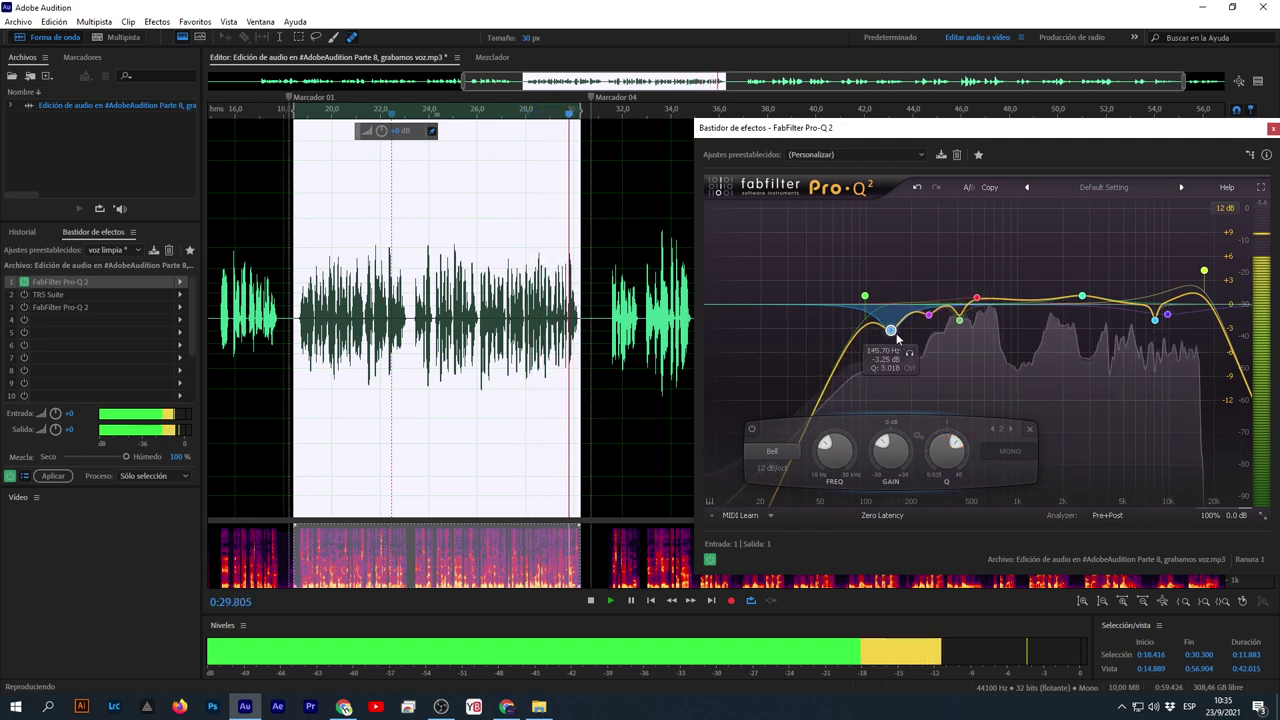
{"action": "left_click_drag", "start_coordinate": [890, 331], "coordinate": [886, 318]}
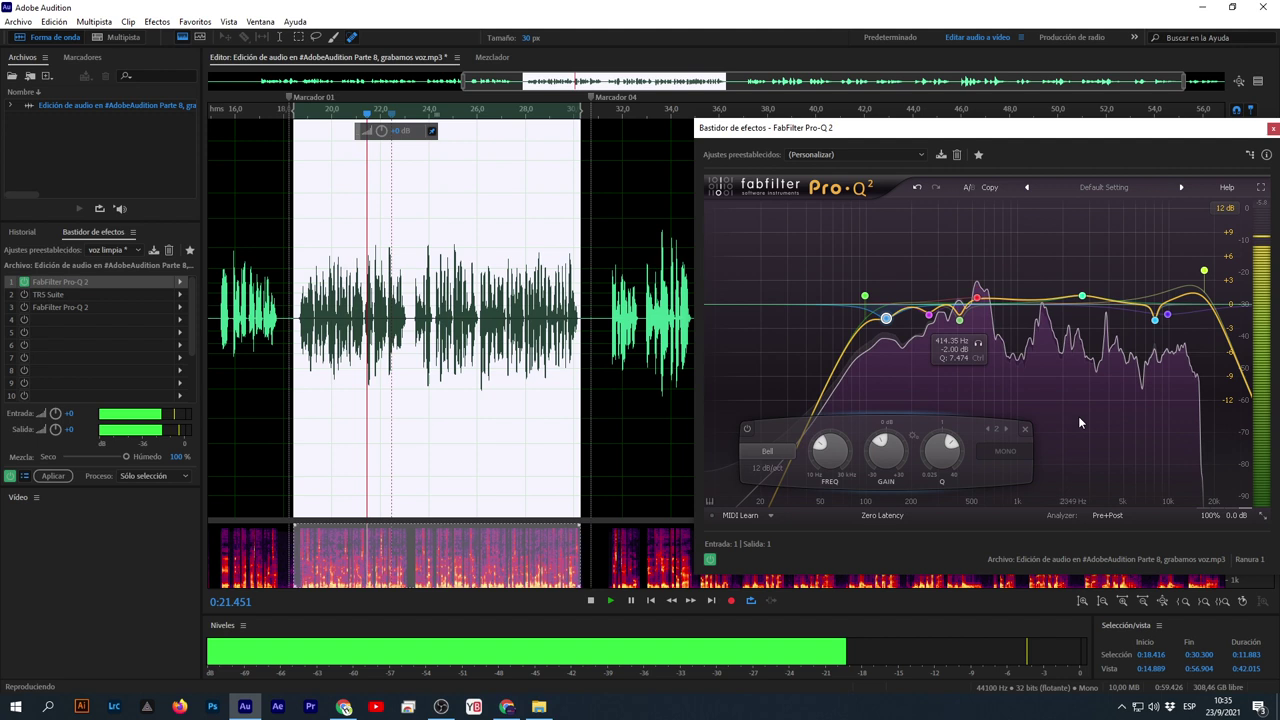
During playback, shift the 414 Hz bell slightly lower in frequency and make the narrow cut near 8 kHz deeper and wider
{"action": "left_click", "coordinate": [978, 344]}
{"action": "left_click_drag", "start_coordinate": [978, 344], "coordinate": [970, 346]}
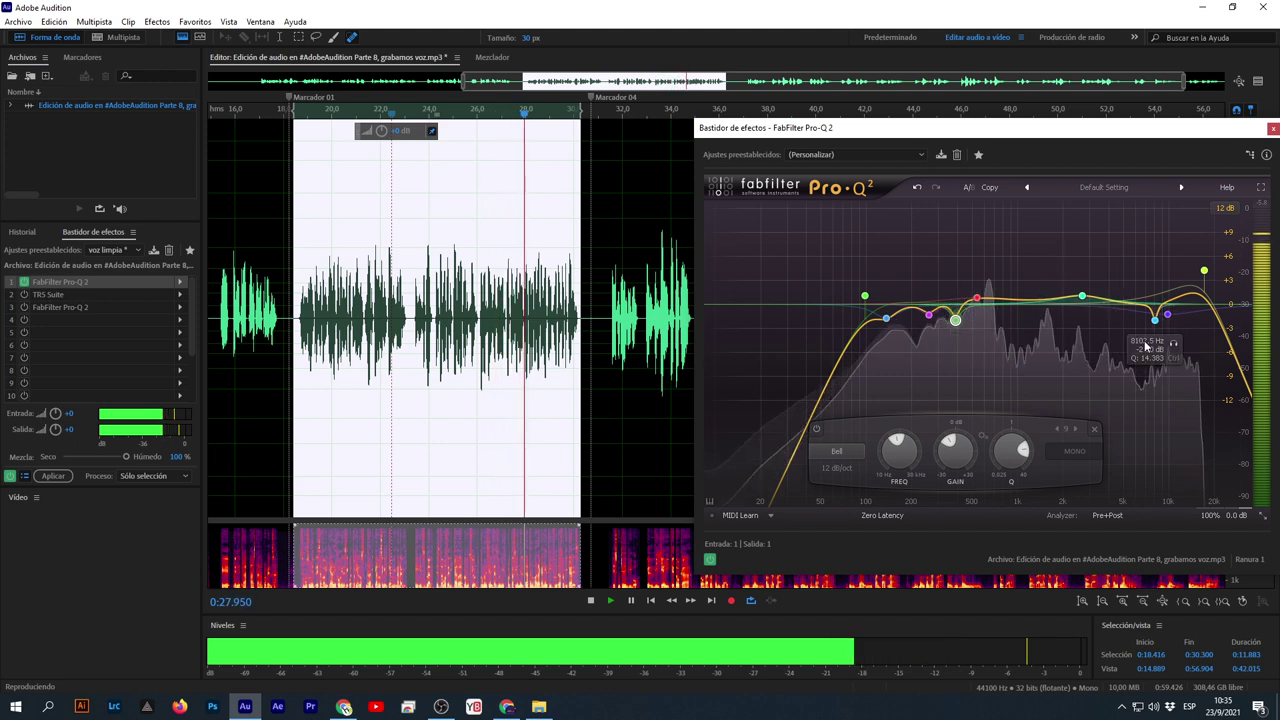
{"action": "mouse_move", "coordinate": [1160, 336]}
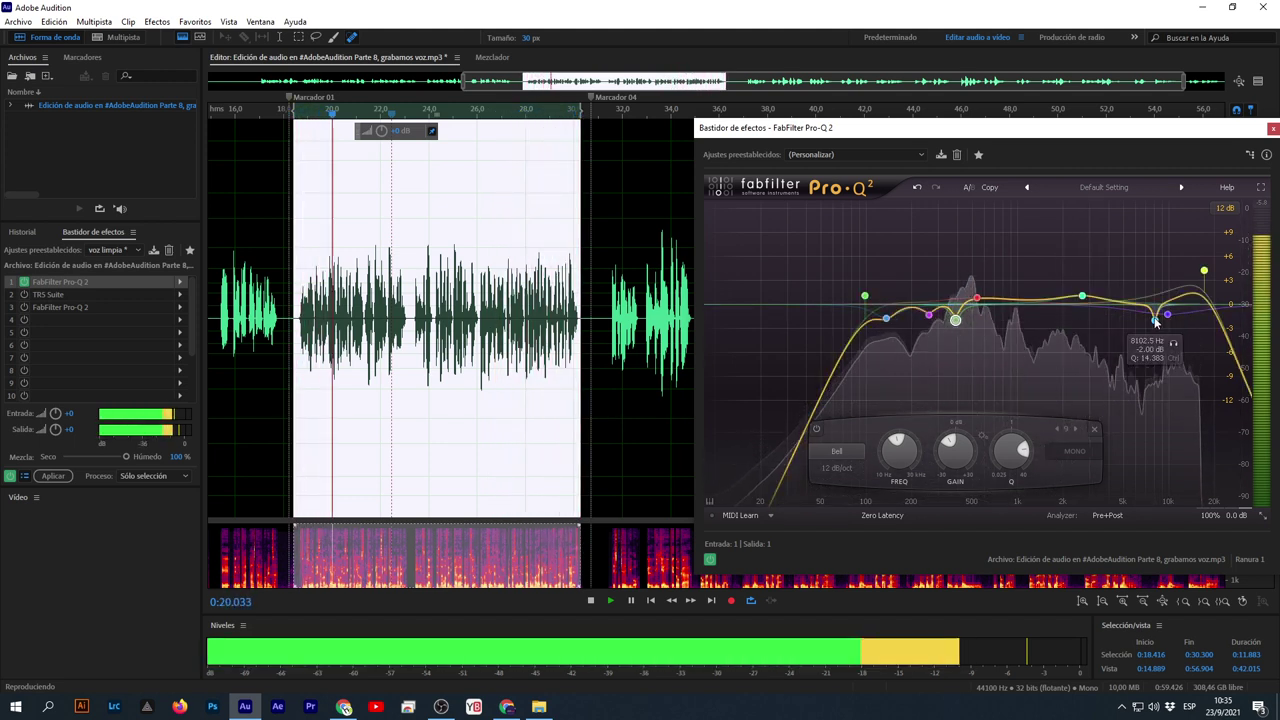
{"action": "left_click", "coordinate": [1155, 317]}
{"action": "scroll", "coordinate": [1155, 315], "scroll_direction": "up", "scroll_amount": 5}
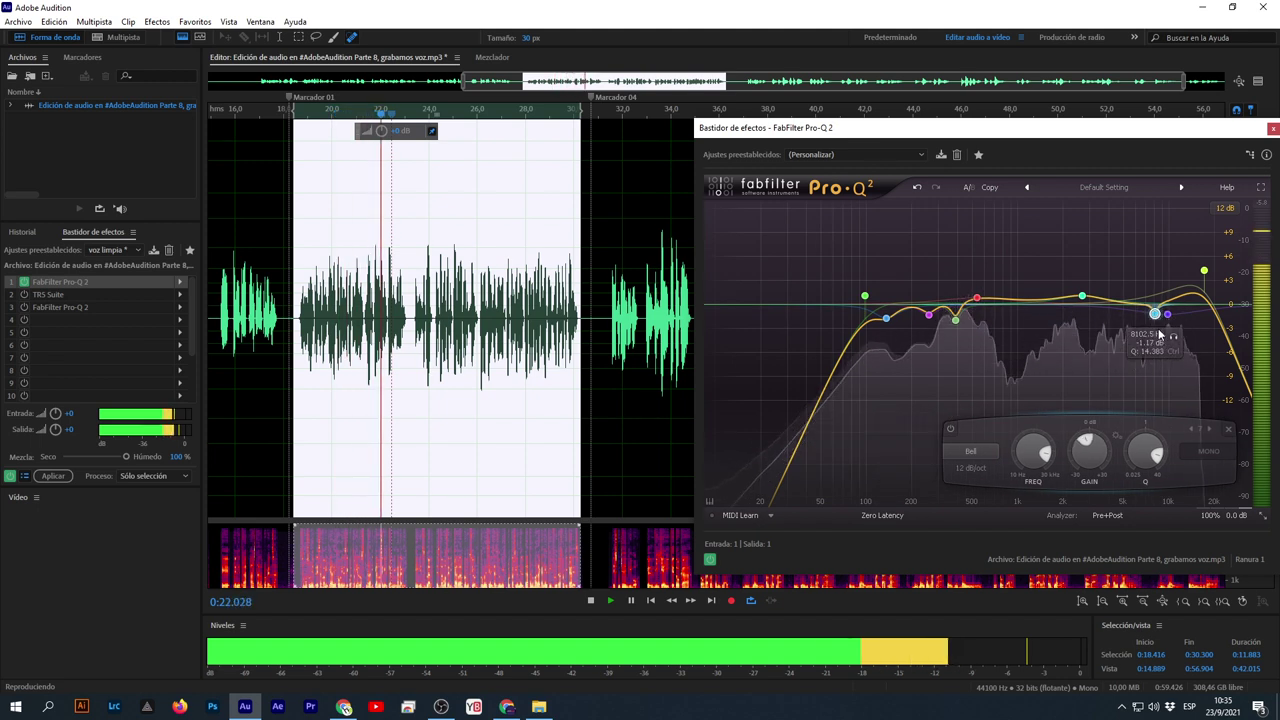
{"action": "left_click_drag", "start_coordinate": [1155, 313], "coordinate": [1168, 380]}
{"action": "left_click", "coordinate": [1174, 347]}
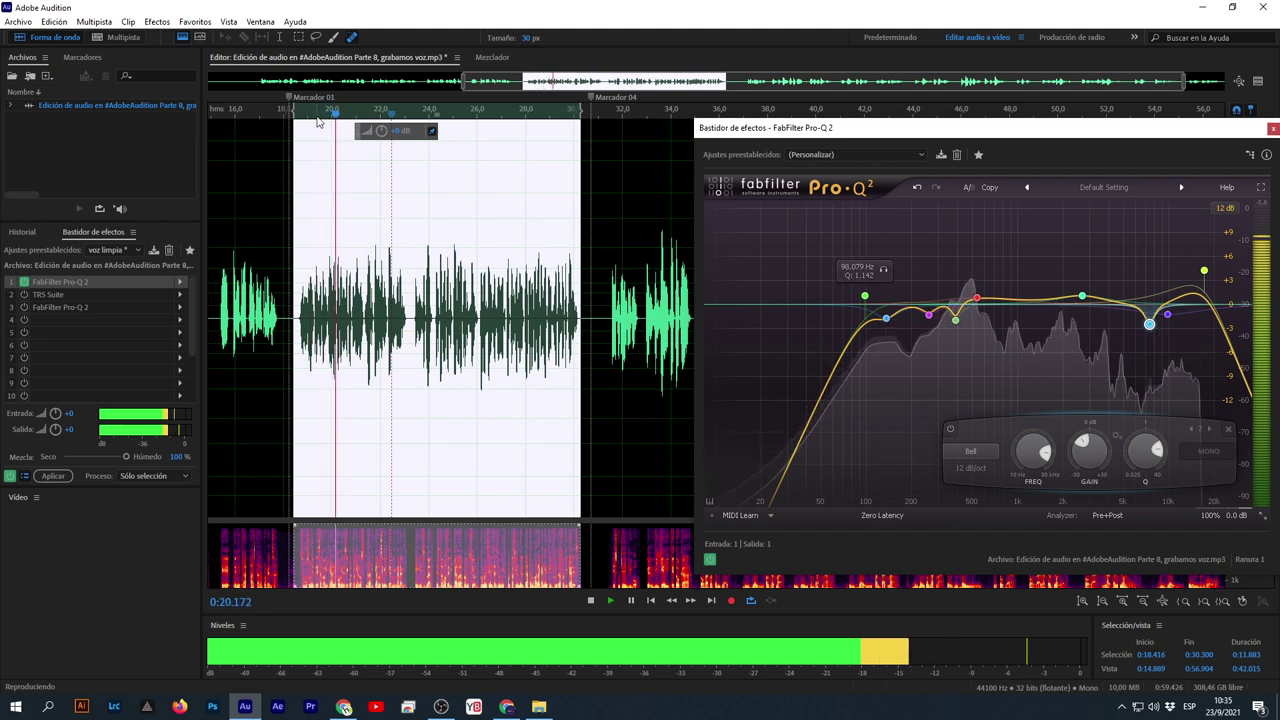
Compare the looped voice with the adjusted Pro-Q 2 bypassed and enabled, and replay the passage from near its start
{"action": "left_click", "coordinate": [710, 561]}
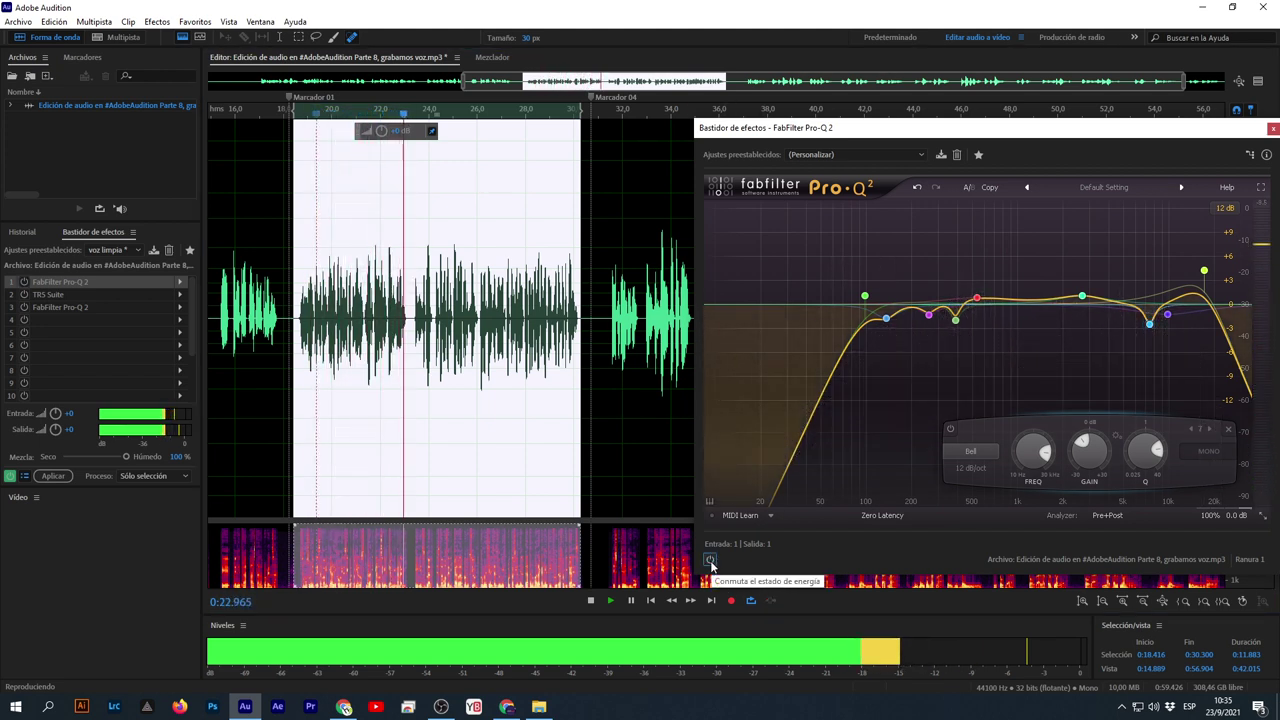
{"action": "left_click", "coordinate": [710, 561]}
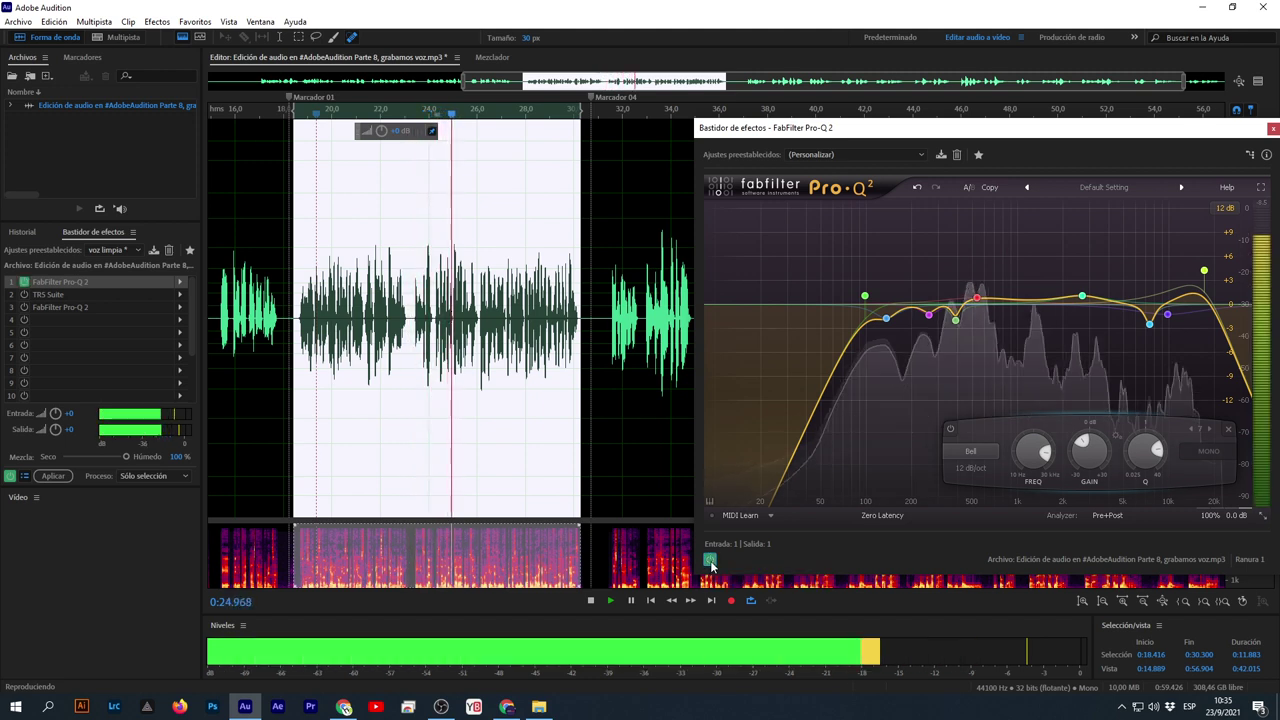
{"action": "left_click", "coordinate": [373, 117]}
{"action": "key", "text": "space"}
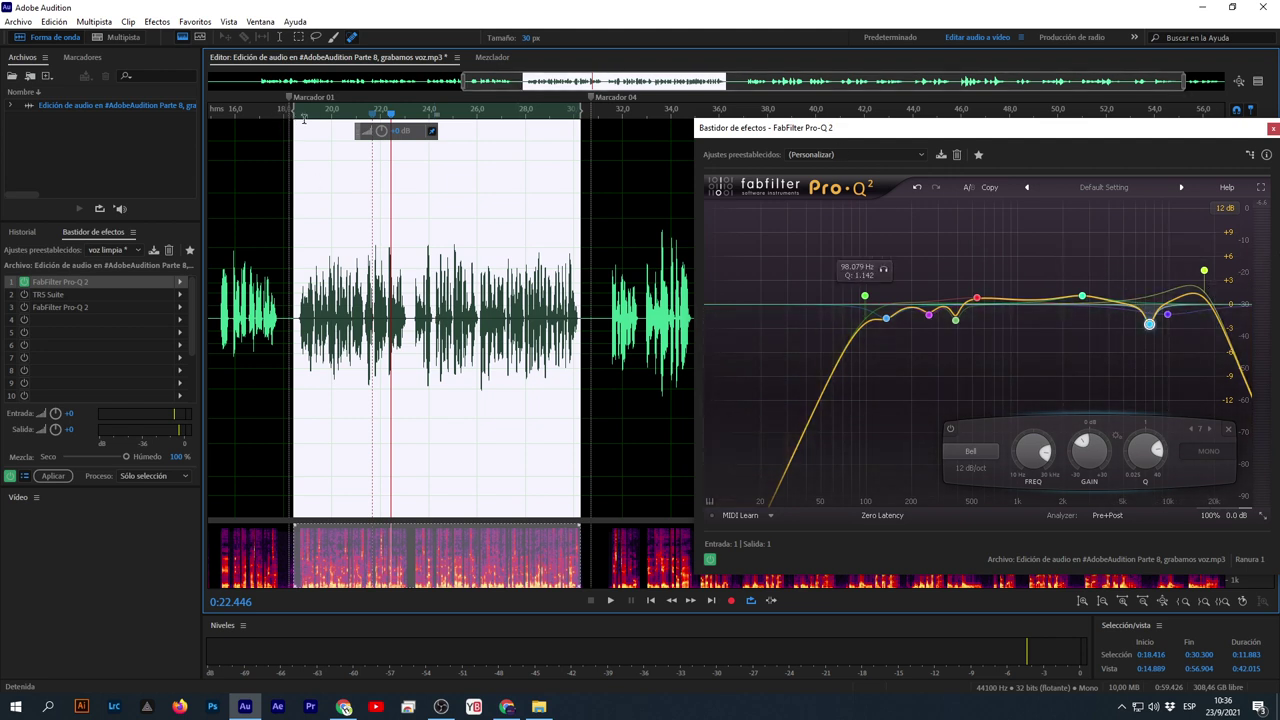
{"action": "key", "text": "space"}
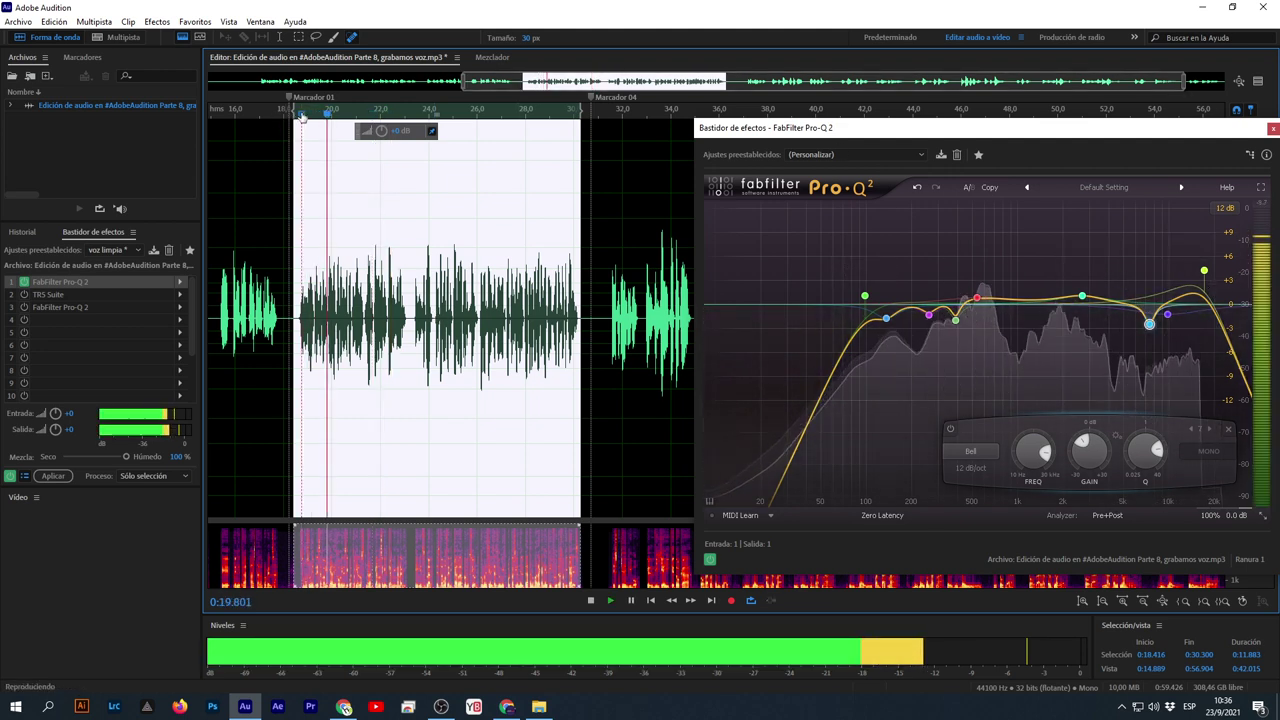
Stop playback, slightly reduce the 2680 Hz bell's gain, and soften the high-cut band's resonance near 17 kHz
{"action": "key", "text": "space"}
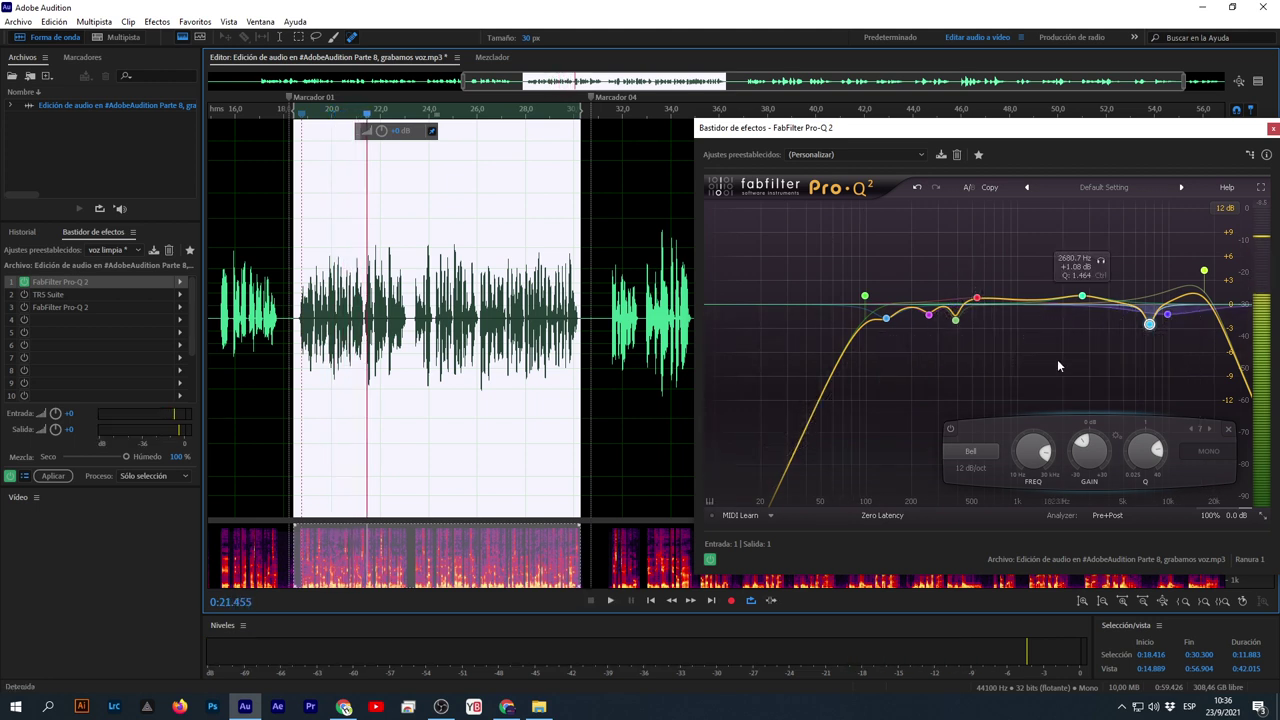
{"action": "left_click_drag", "start_coordinate": [1083, 298], "coordinate": [1090, 305]}
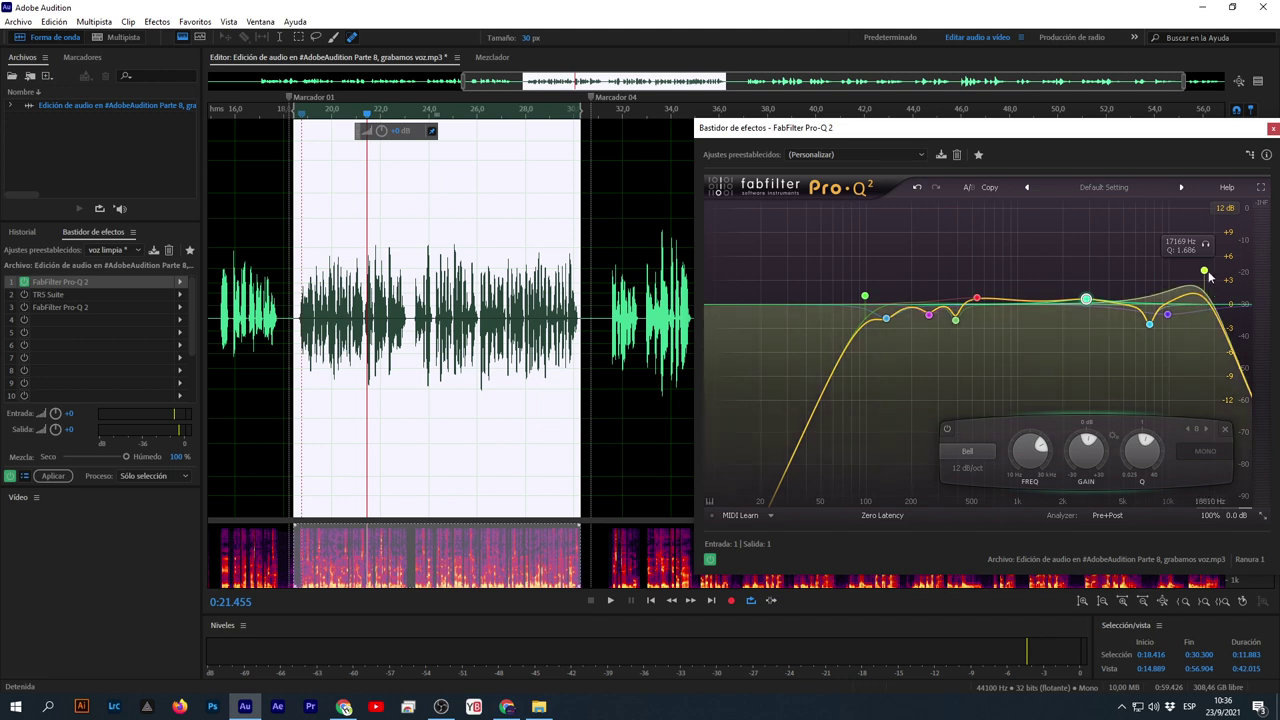
{"action": "left_click_drag", "start_coordinate": [1204, 271], "coordinate": [1175, 316]}
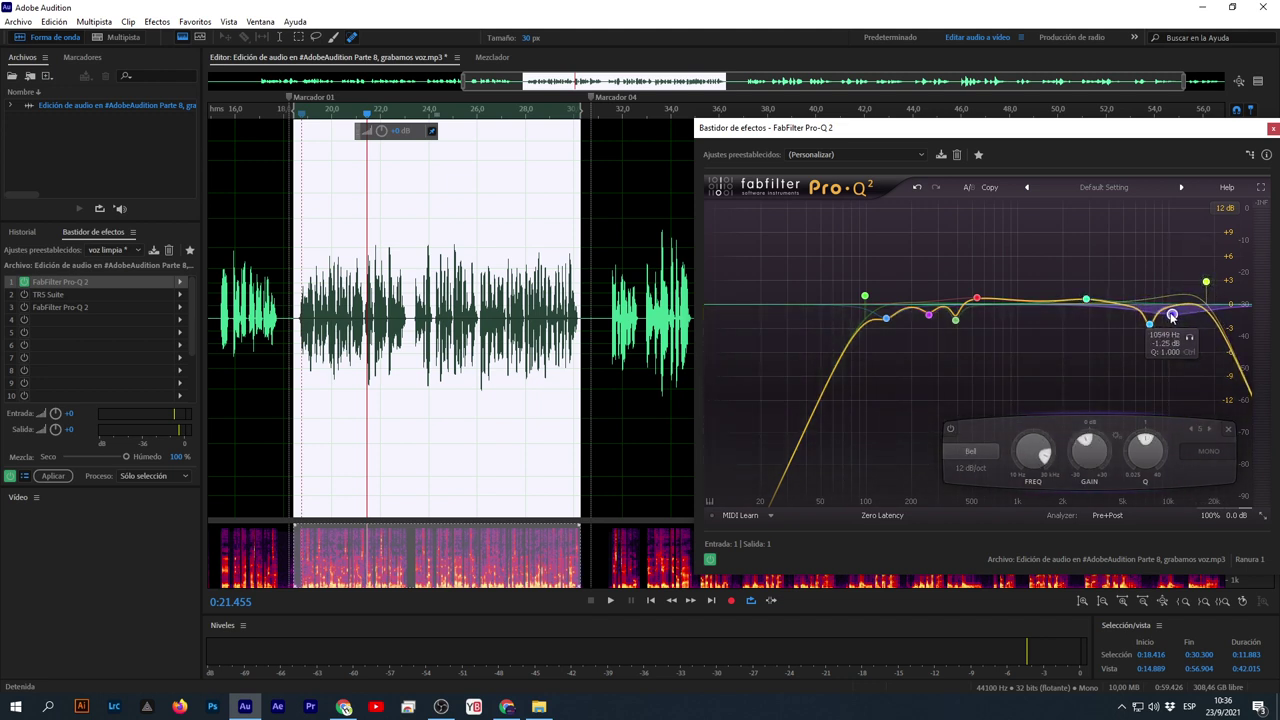
Make the narrow cut near 8 kHz slightly shallower and audition the selected passage
{"action": "left_click", "coordinate": [1149, 322]}
{"action": "left_click_drag", "start_coordinate": [1149, 322], "coordinate": [1150, 321]}
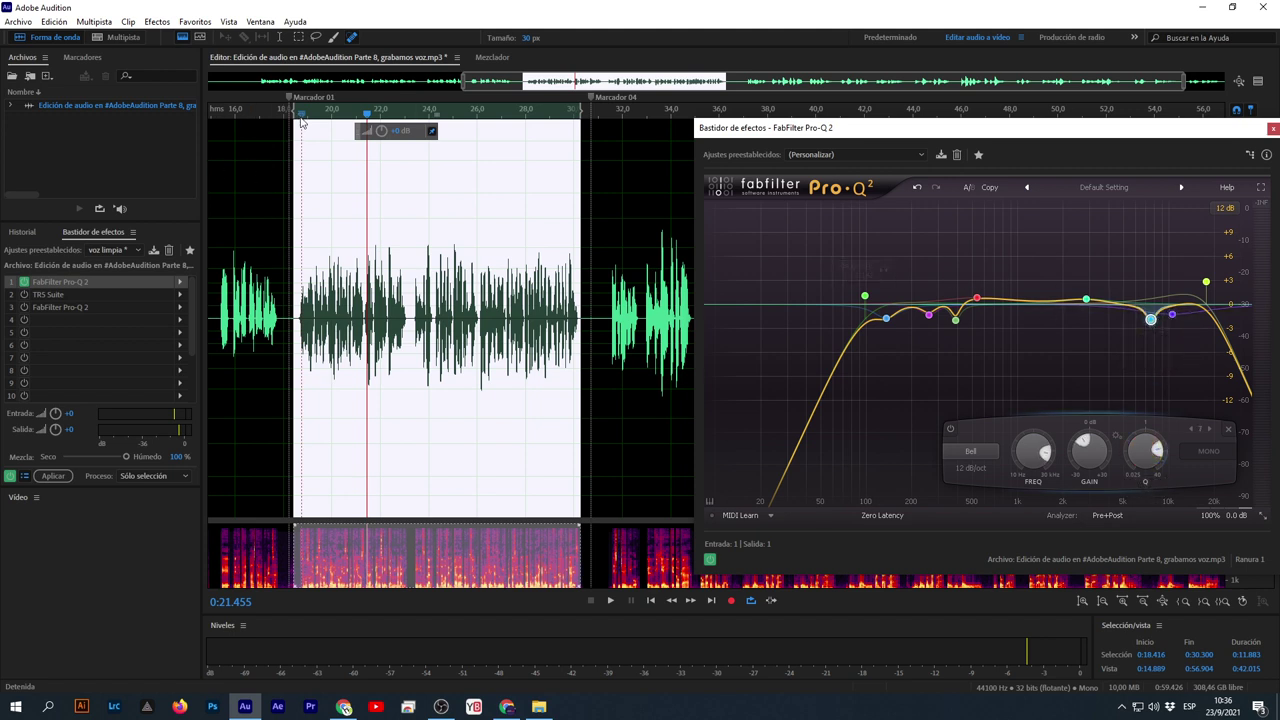
{"action": "key", "text": "space"}
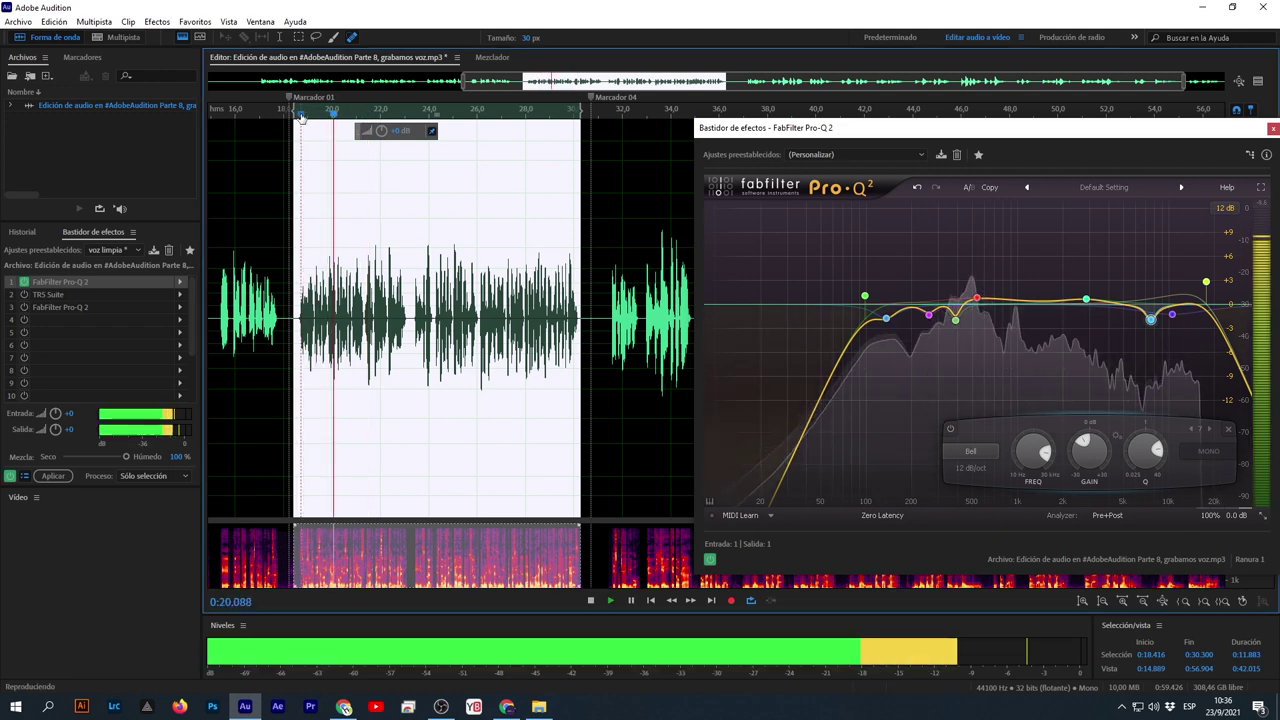
{"action": "key", "text": "space"}
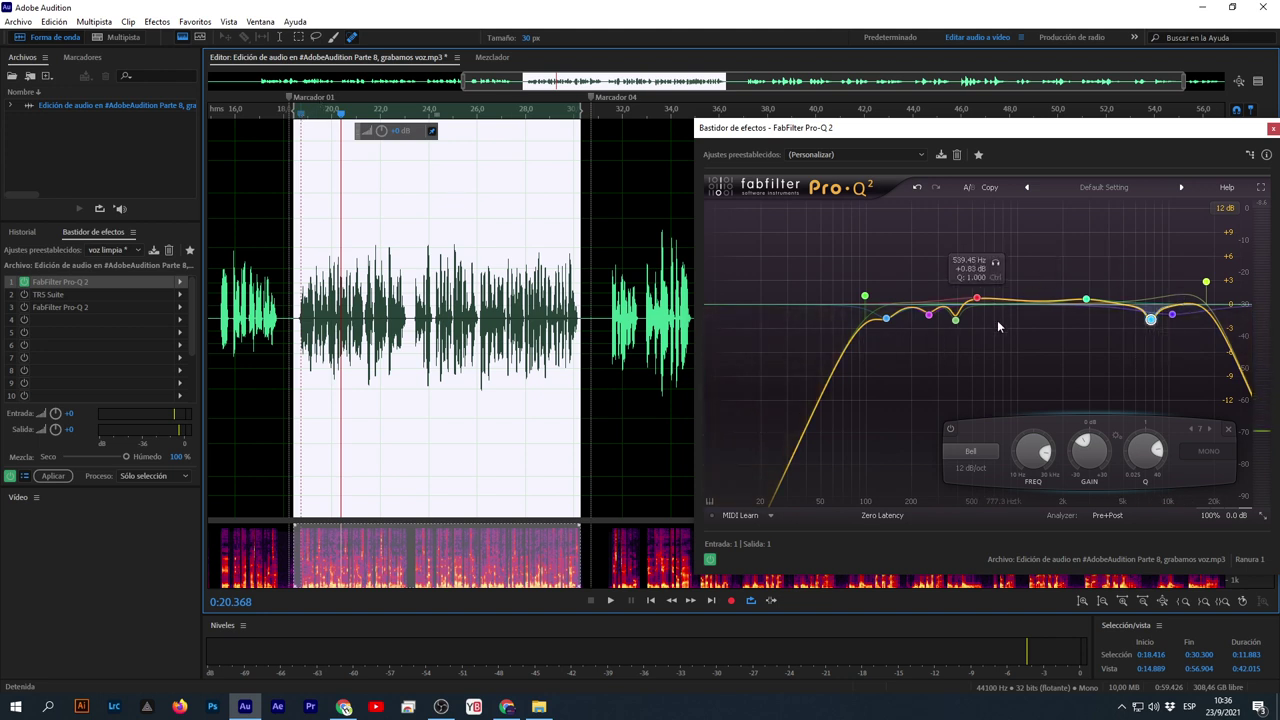
Close the Pro-Q 2 window and audition the selected passage from several starts with the equalizer active
{"action": "left_click", "coordinate": [978, 300]}
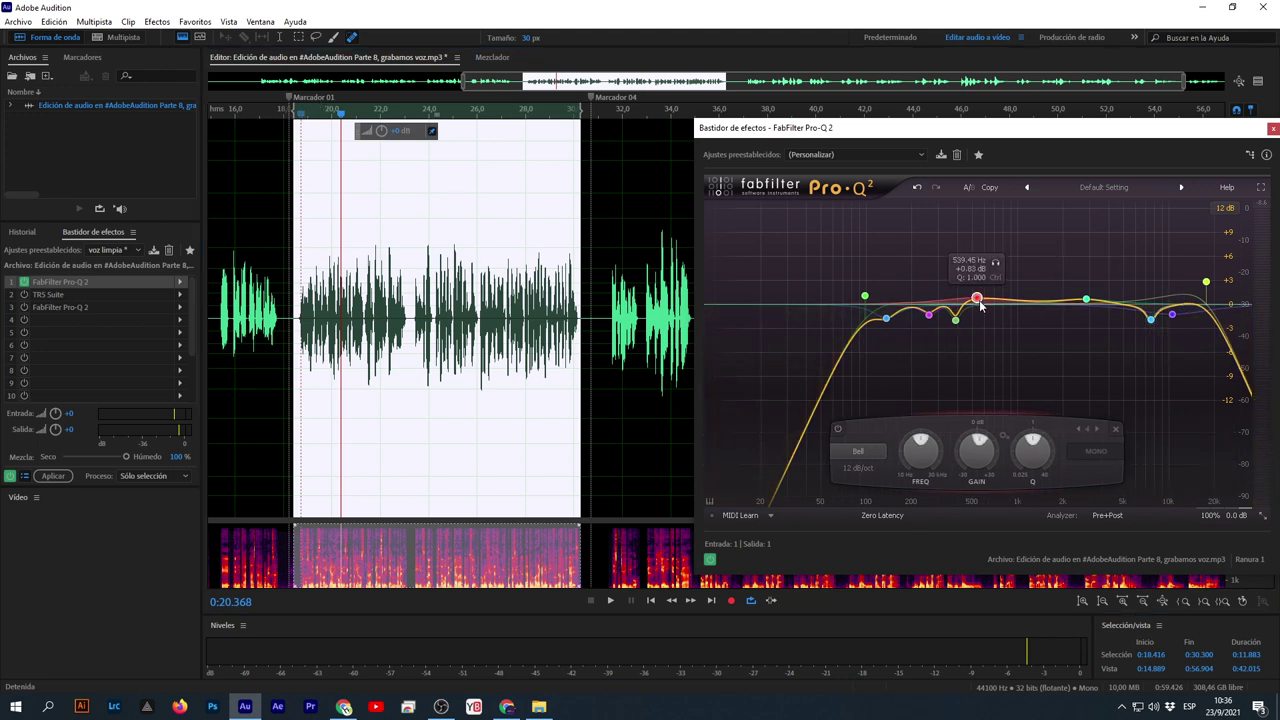
{"action": "left_click_drag", "start_coordinate": [980, 308], "coordinate": [980, 309]}
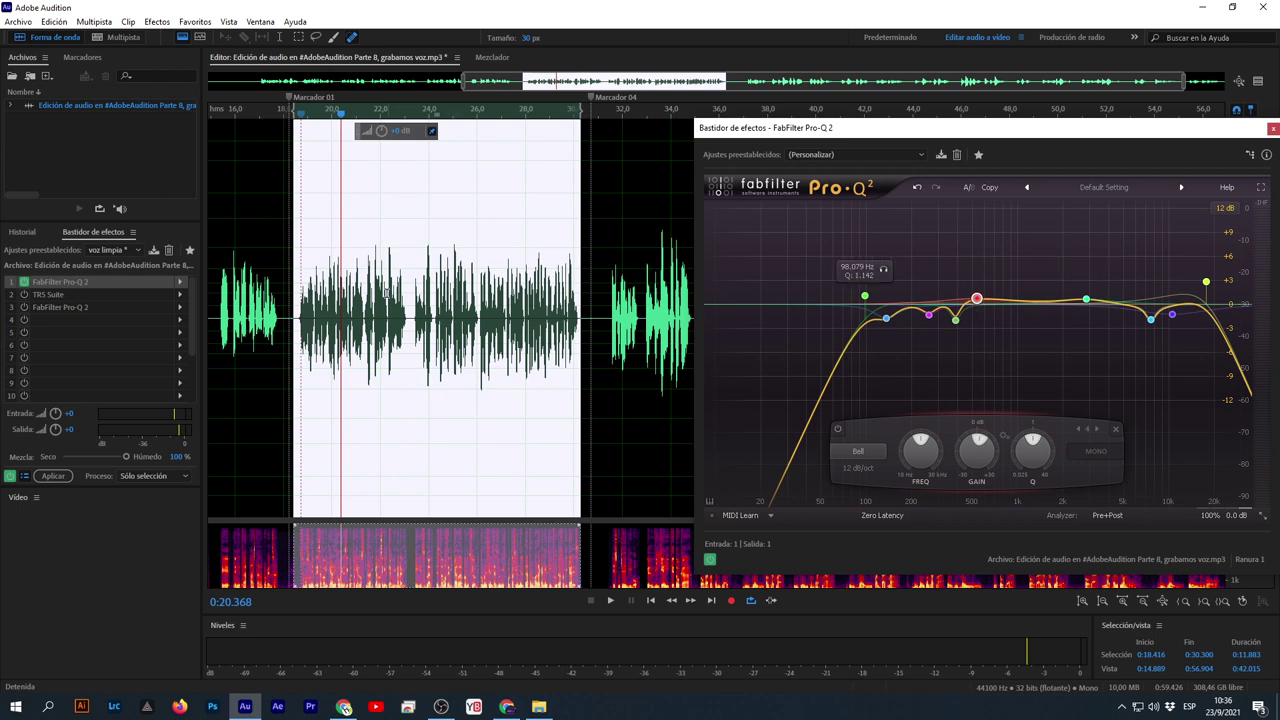
{"action": "left_click", "coordinate": [1273, 130]}
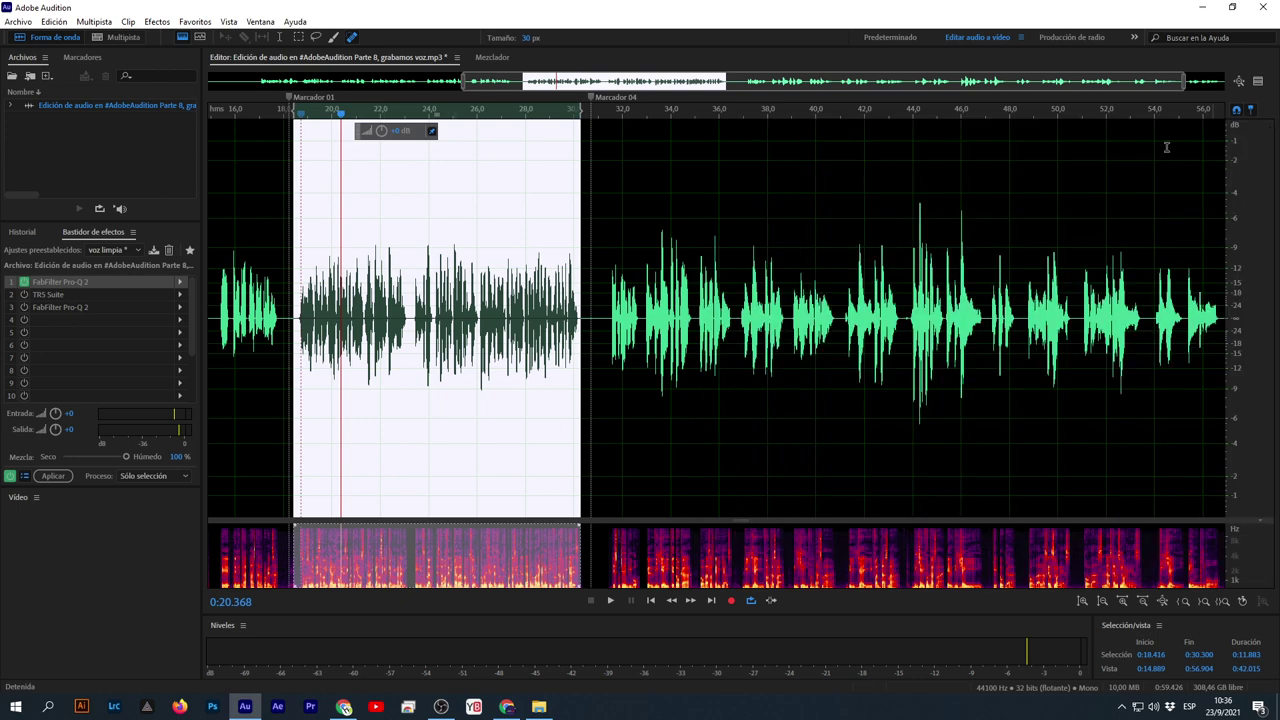
{"action": "key", "text": "ctrl+s"}
{"action": "key", "text": "space"}
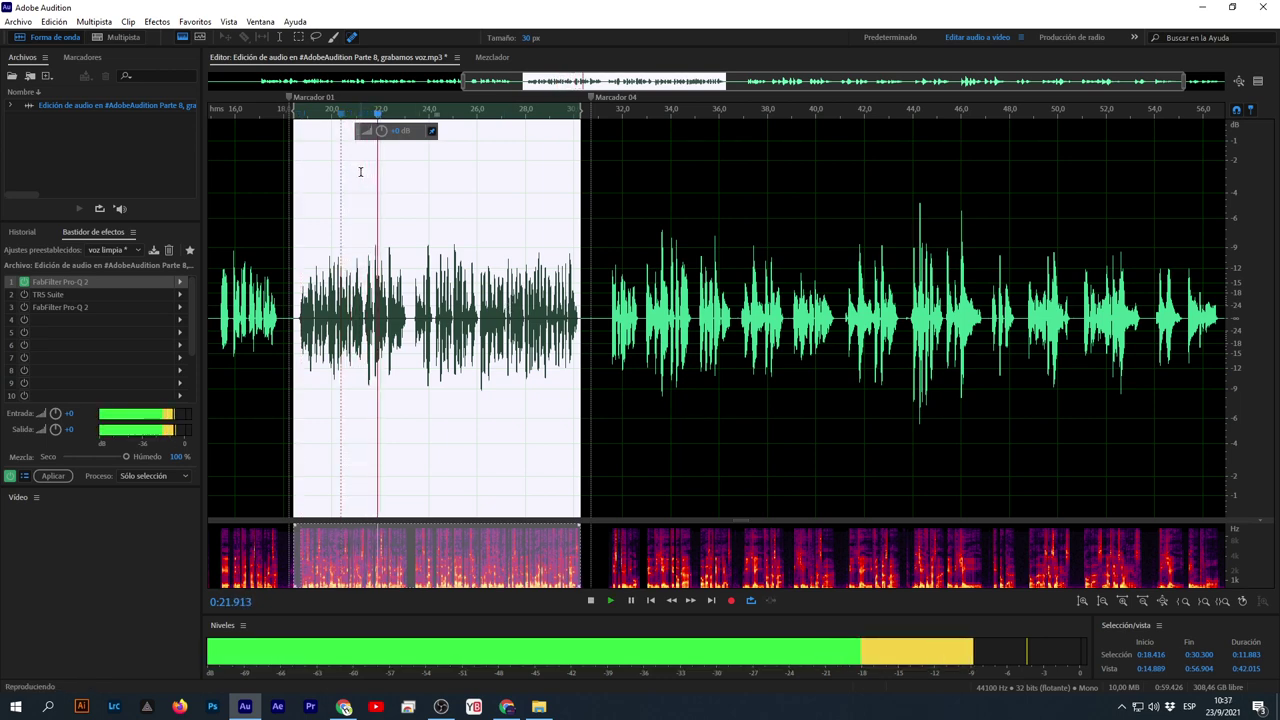
{"action": "scroll", "coordinate": [360, 171], "scroll_direction": "down", "scroll_amount": 2}
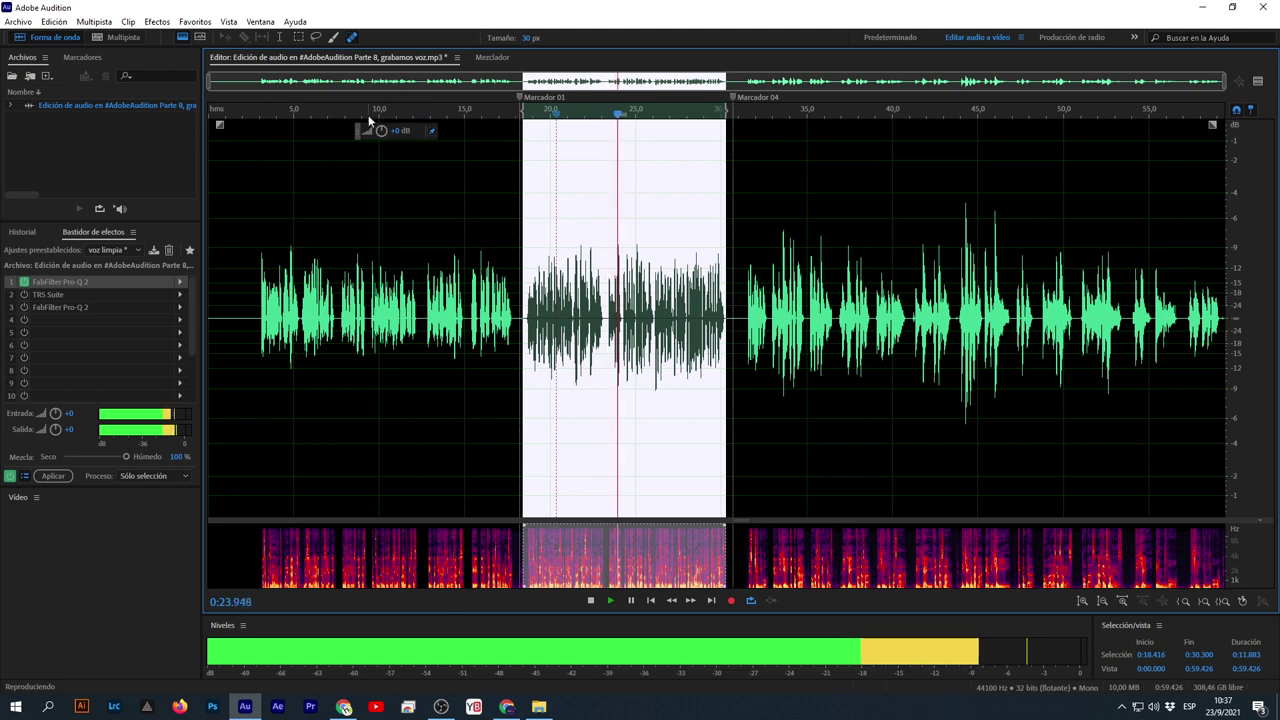
{"action": "key", "text": "space"}
{"action": "key", "text": "space"}
{"action": "key", "text": "space"}
{"action": "key", "text": "space"}
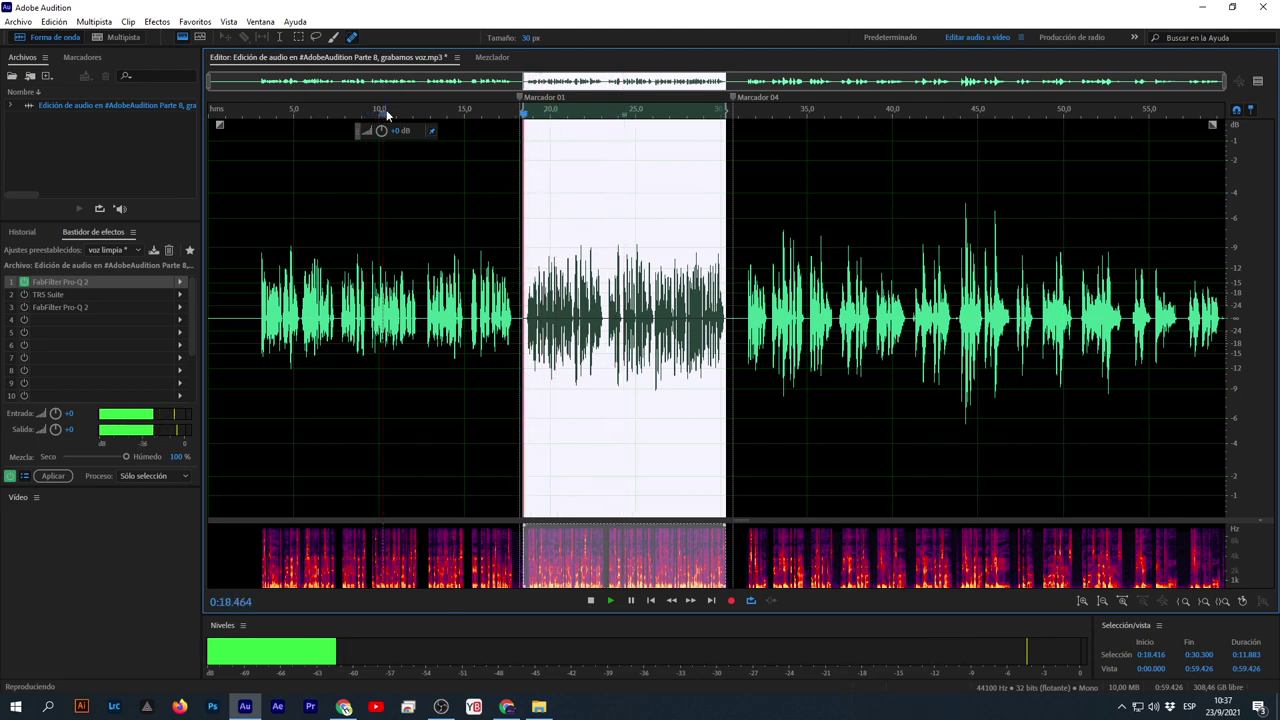
{"action": "key", "text": "space"}
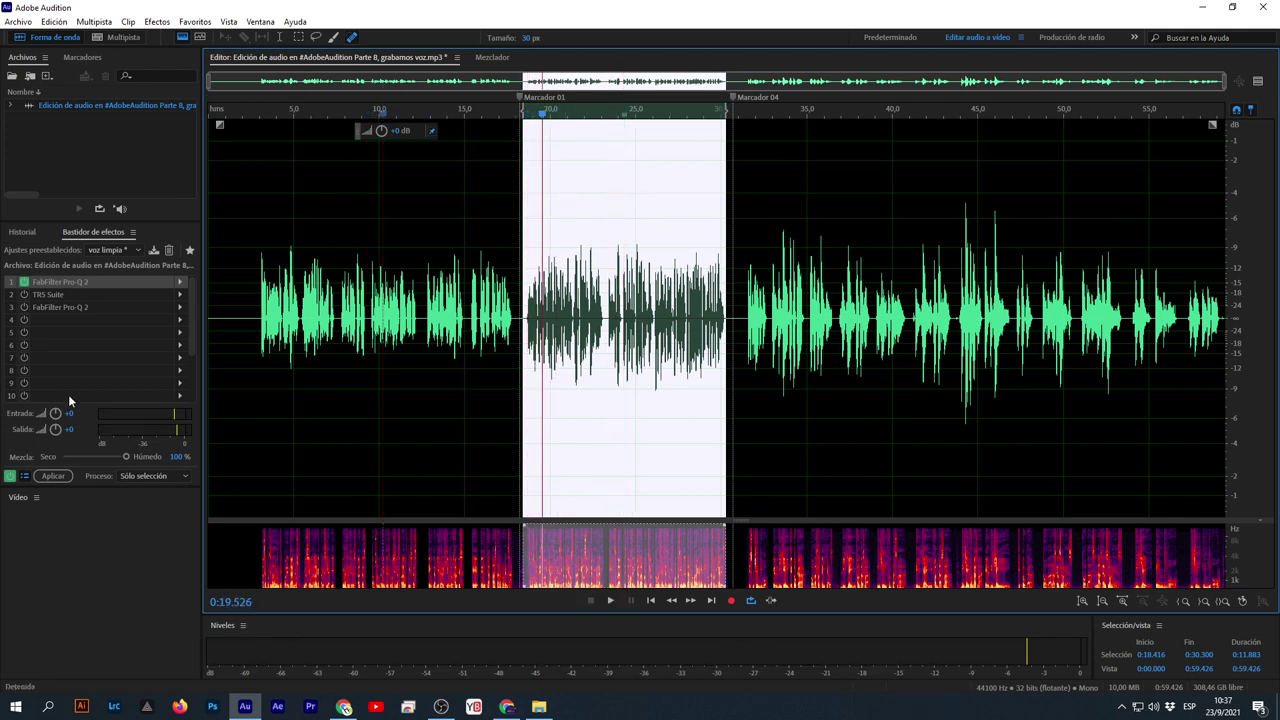
Bypass the effects rack and compare the opening of the recording with the passage after Marcador 01
{"action": "left_click", "coordinate": [10, 476]}
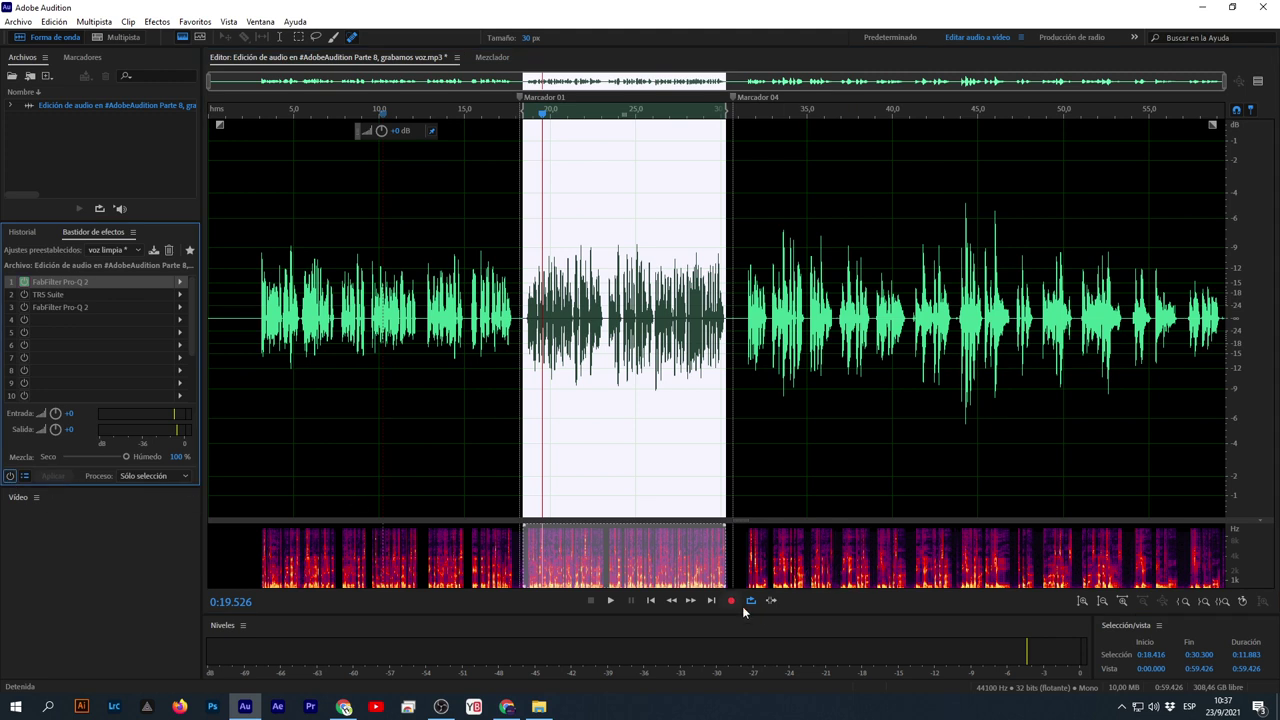
{"action": "left_click", "coordinate": [428, 370]}
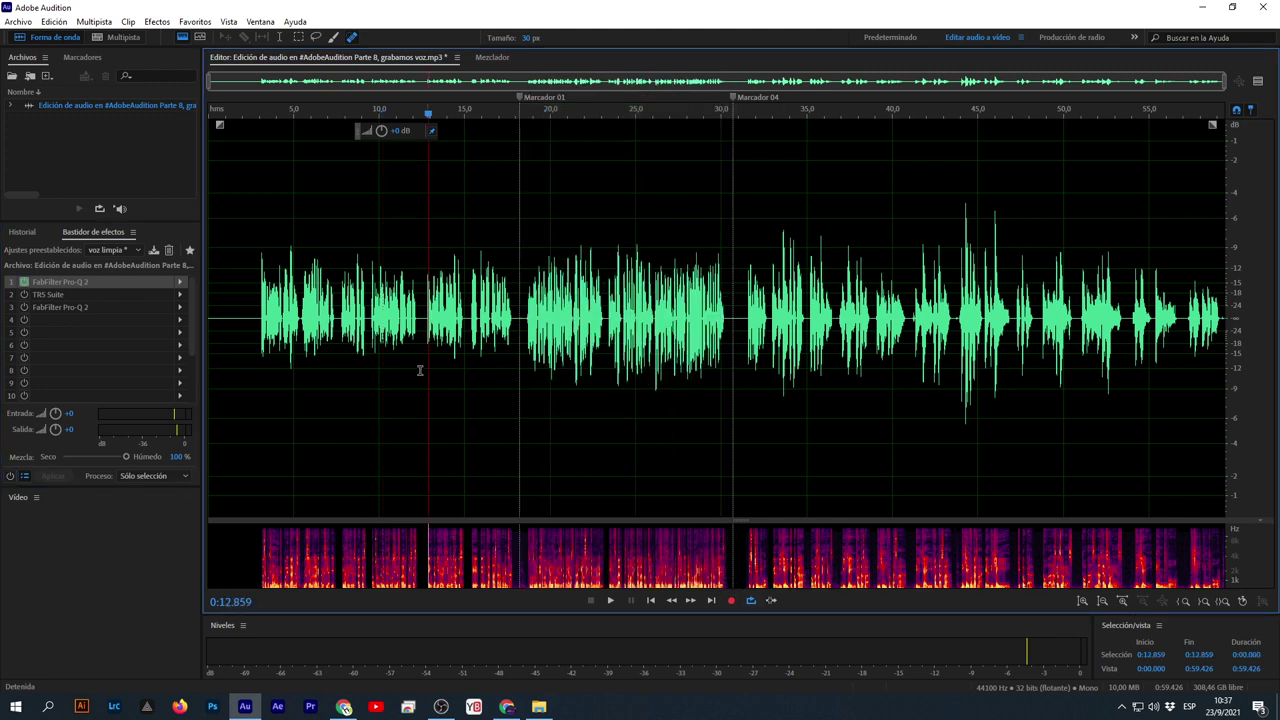
{"action": "left_click", "coordinate": [254, 328]}
{"action": "key", "text": "space"}
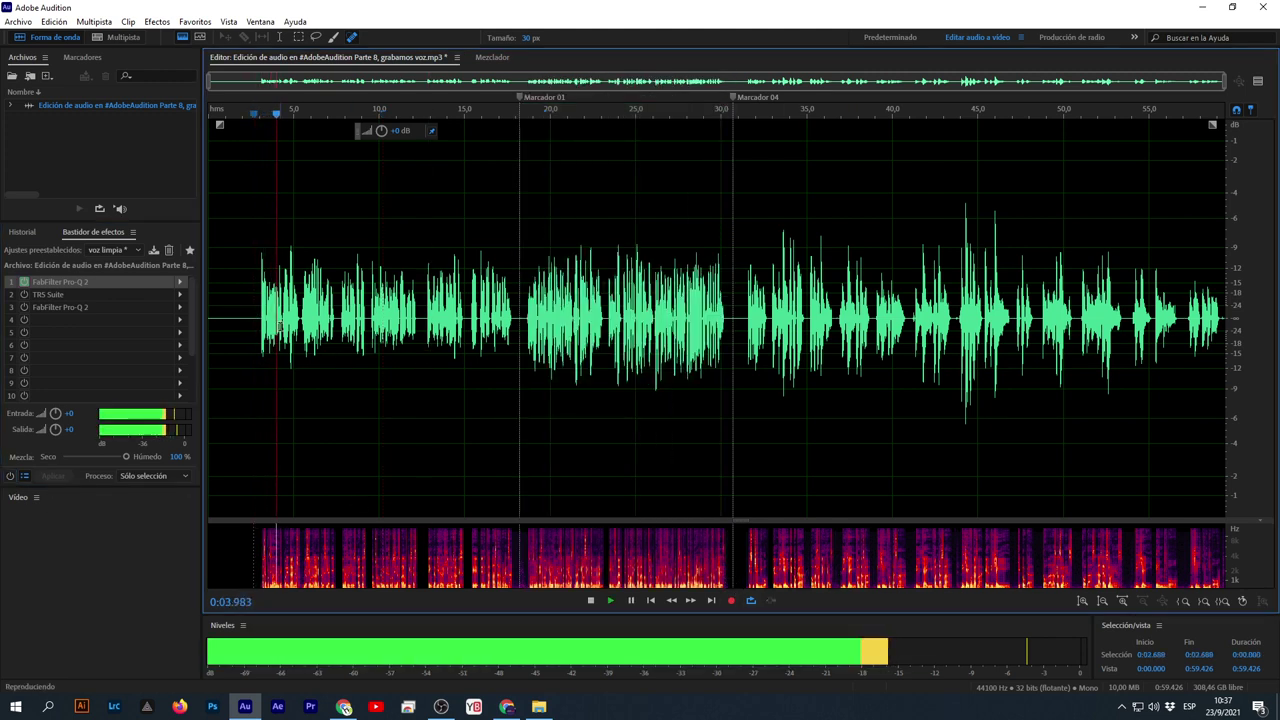
{"action": "key", "text": "space"}
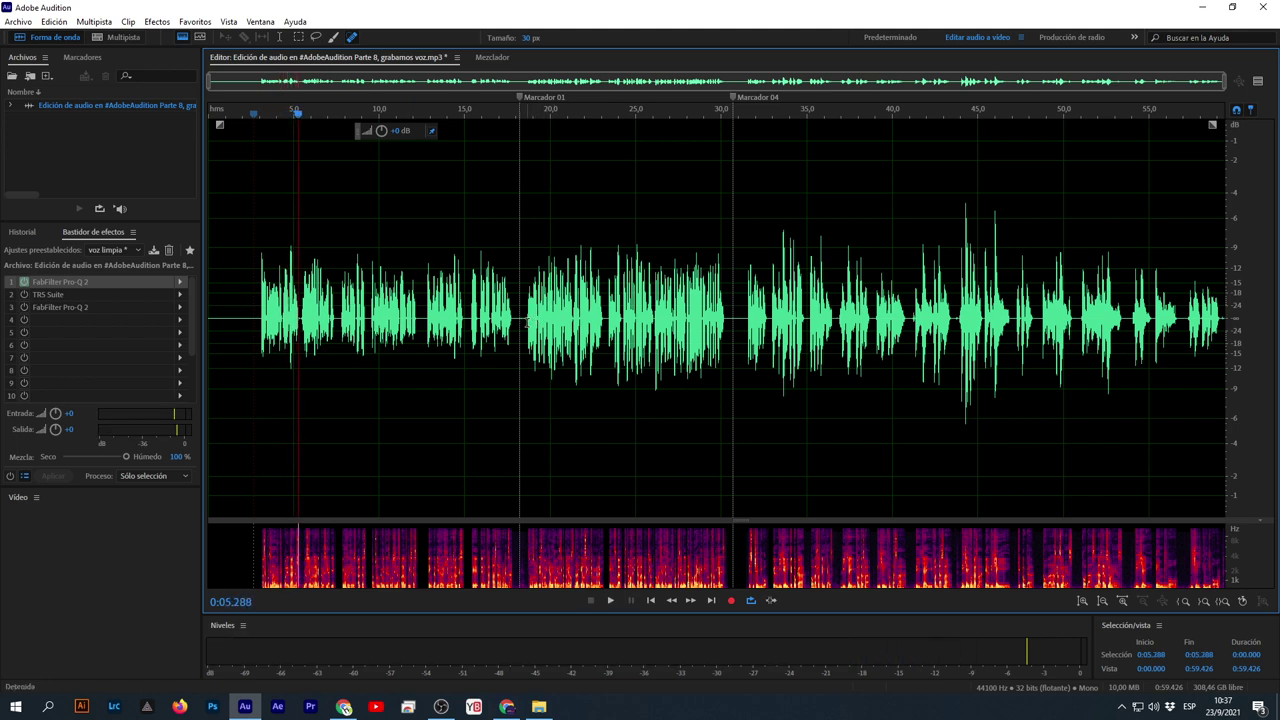
{"action": "left_click", "coordinate": [526, 324]}
{"action": "key", "text": "space"}
{"action": "key", "text": "space"}
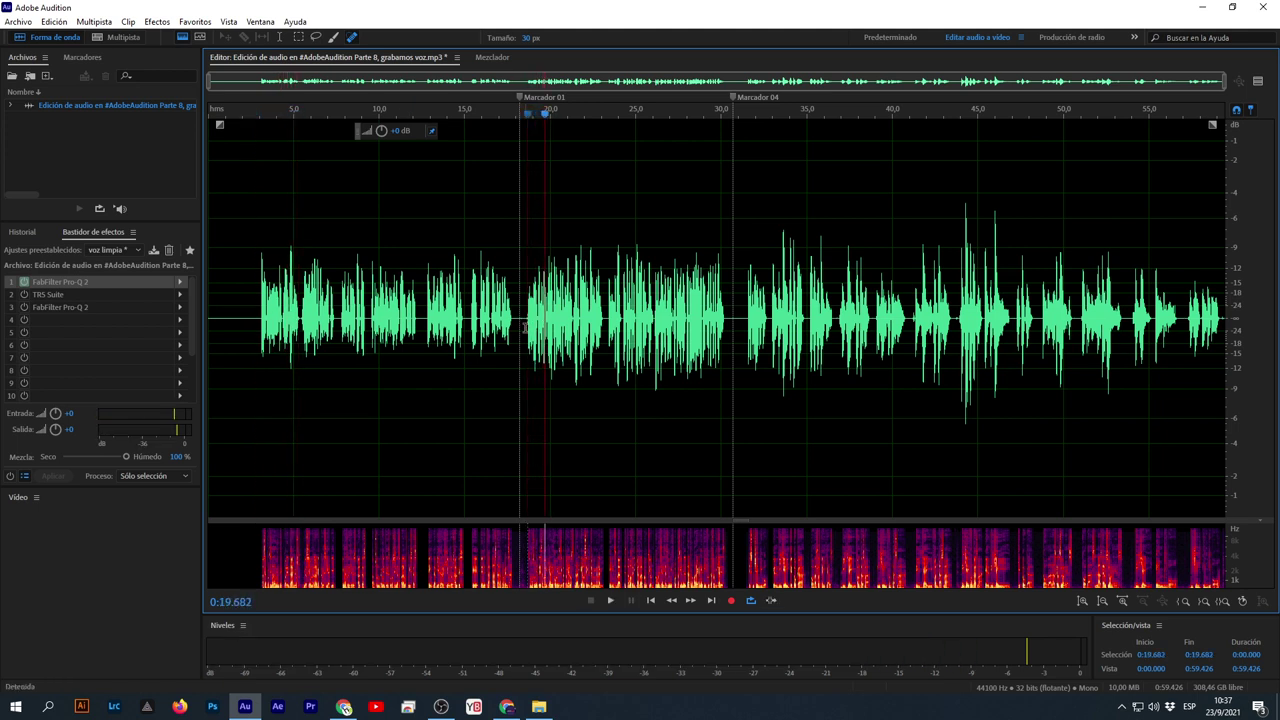
Select the passage between Marcador 01 and Marcador 04 and turn the effects rack back on
{"action": "left_click_drag", "start_coordinate": [519, 336], "coordinate": [734, 372]}
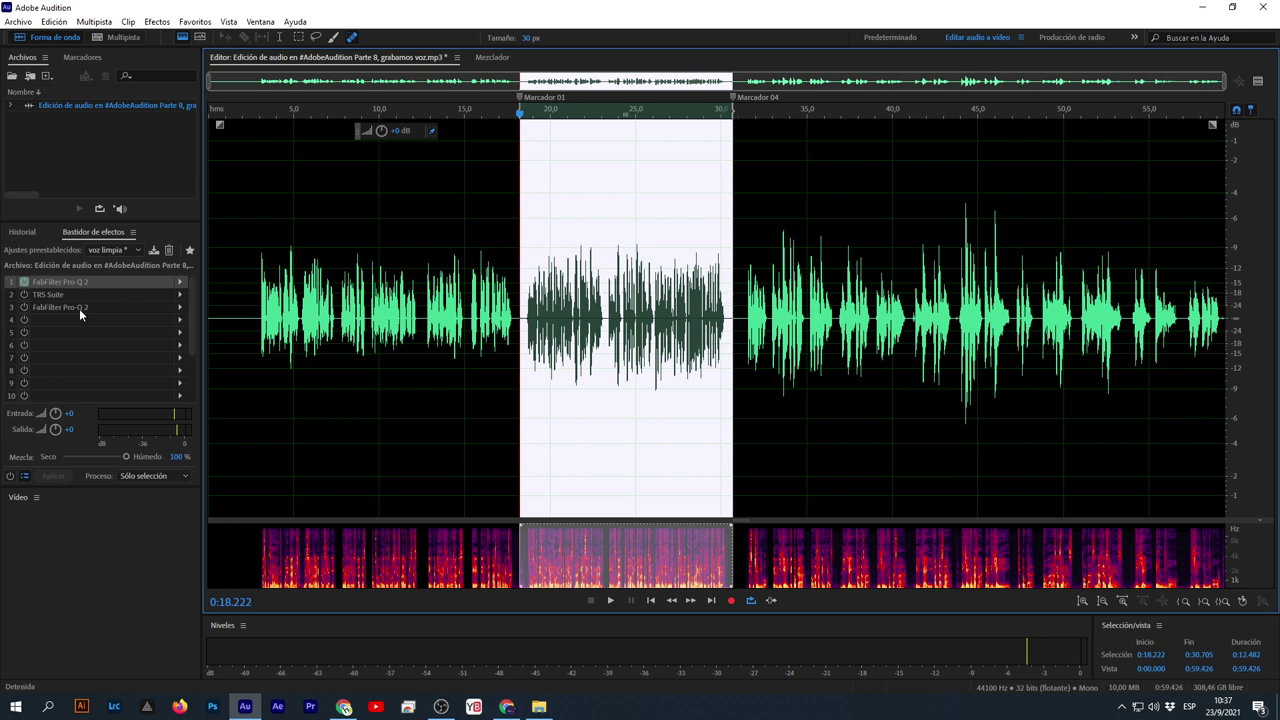
{"action": "left_click", "coordinate": [24, 283]}
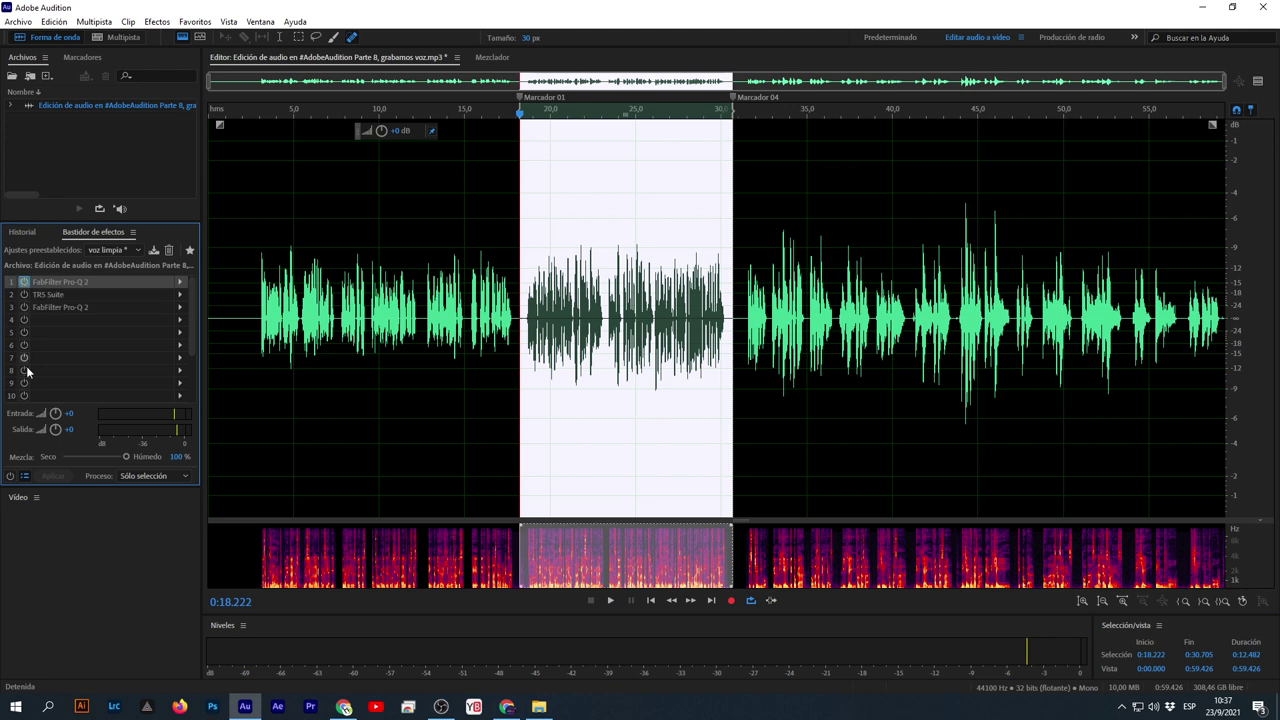
{"action": "left_click", "coordinate": [10, 475]}
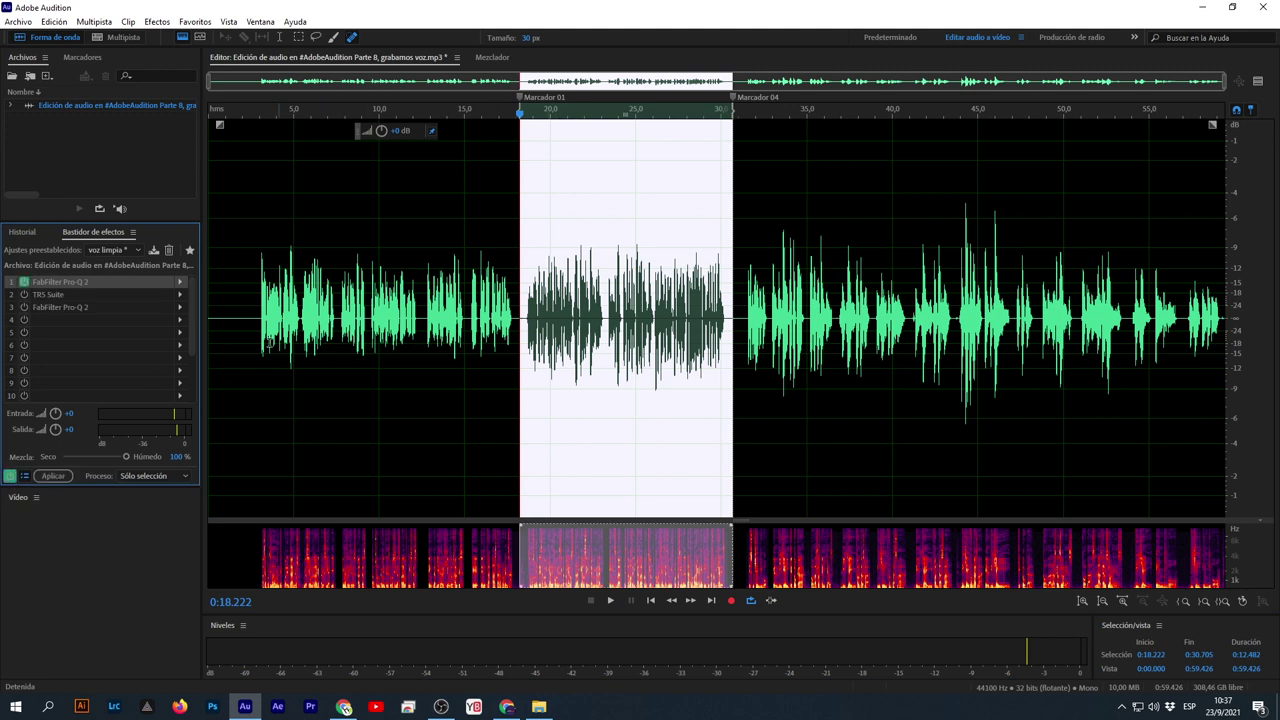
Enable the TR5 Suite effect in slot 2 and inspect its processor chain
{"action": "left_click", "coordinate": [24, 294]}
{"action": "left_click", "coordinate": [45, 297]}
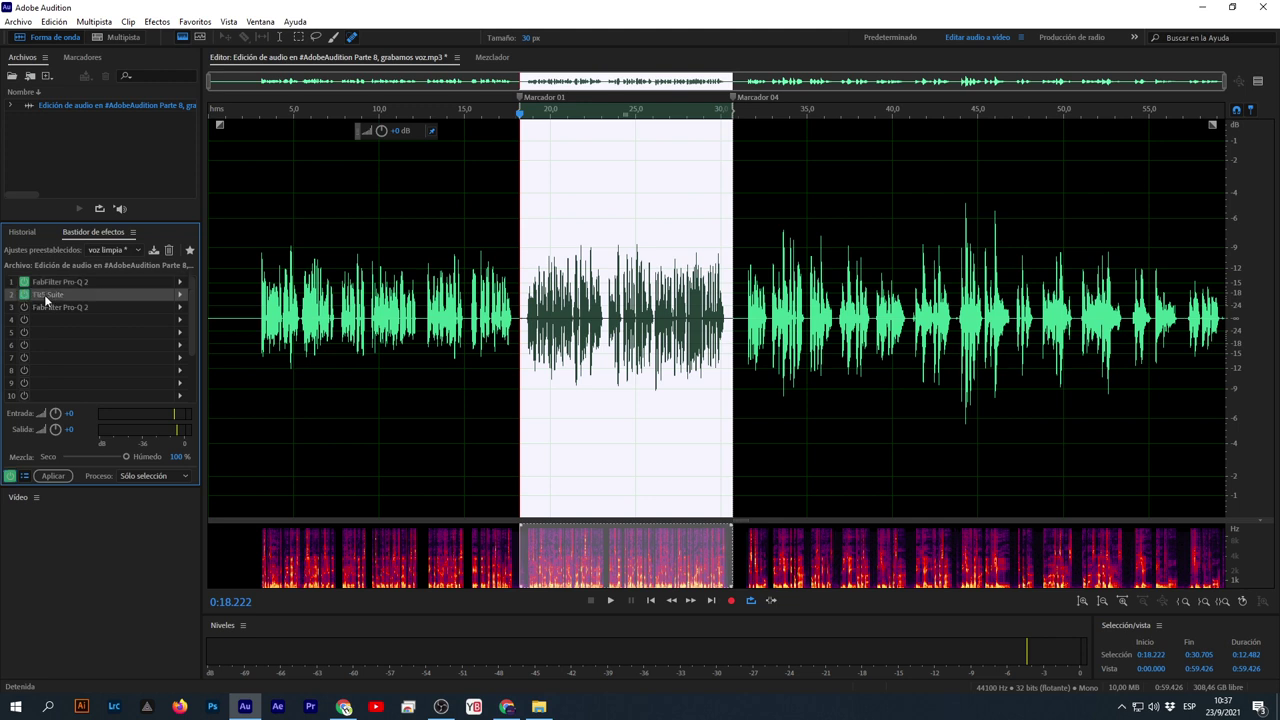
{"action": "double_click", "coordinate": [164, 297]}
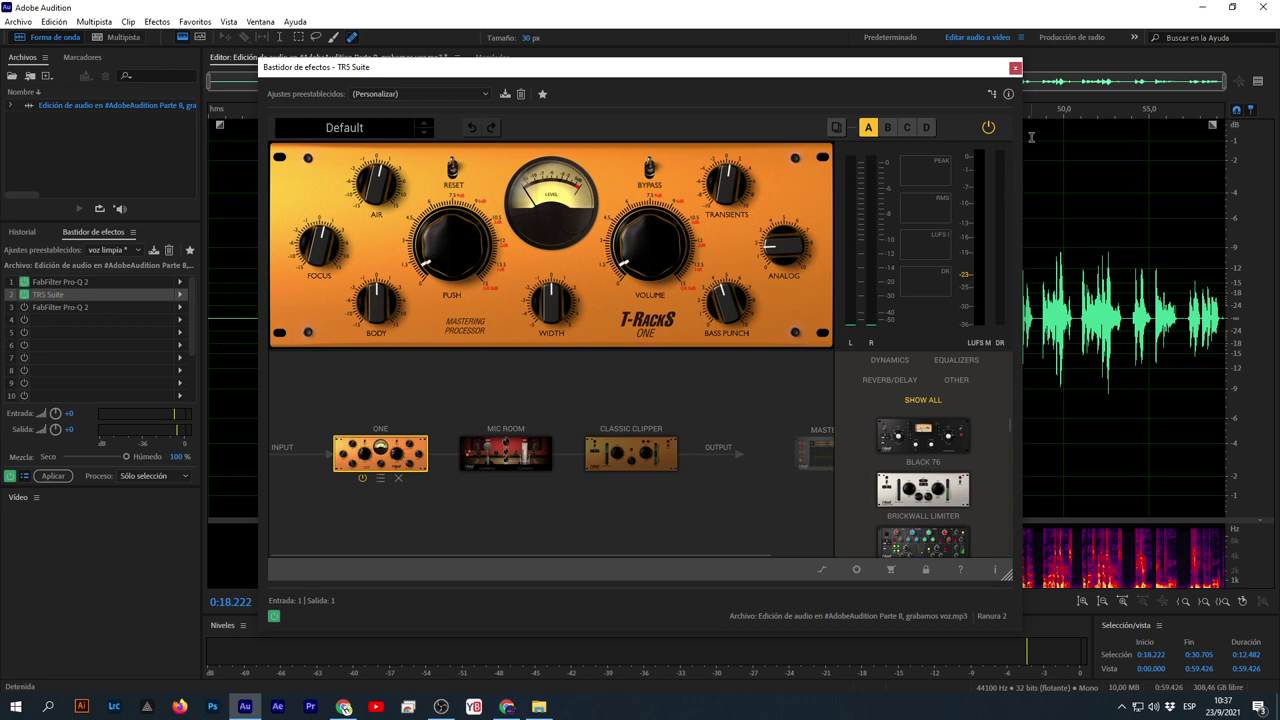
{"action": "left_click", "coordinate": [1015, 68]}
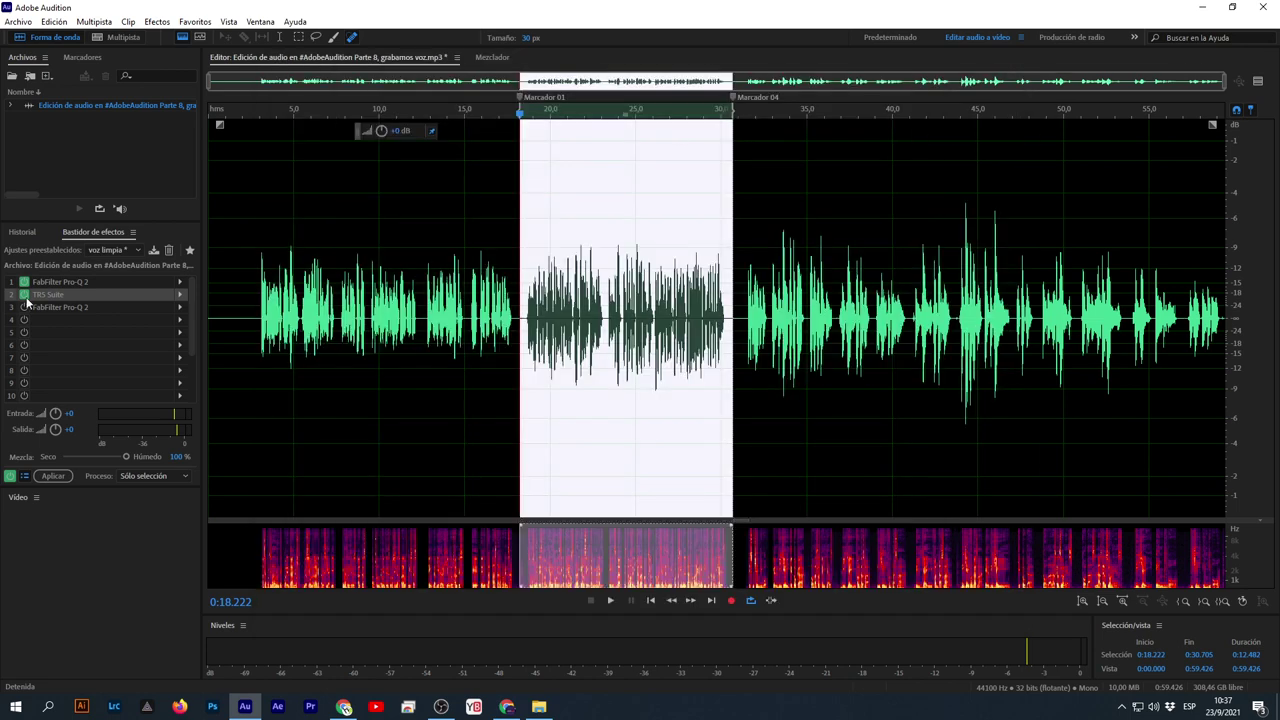
Replace TR5 Suite in slot 2 with the Procesamiento dinámico effect
{"action": "left_click", "coordinate": [181, 300]}
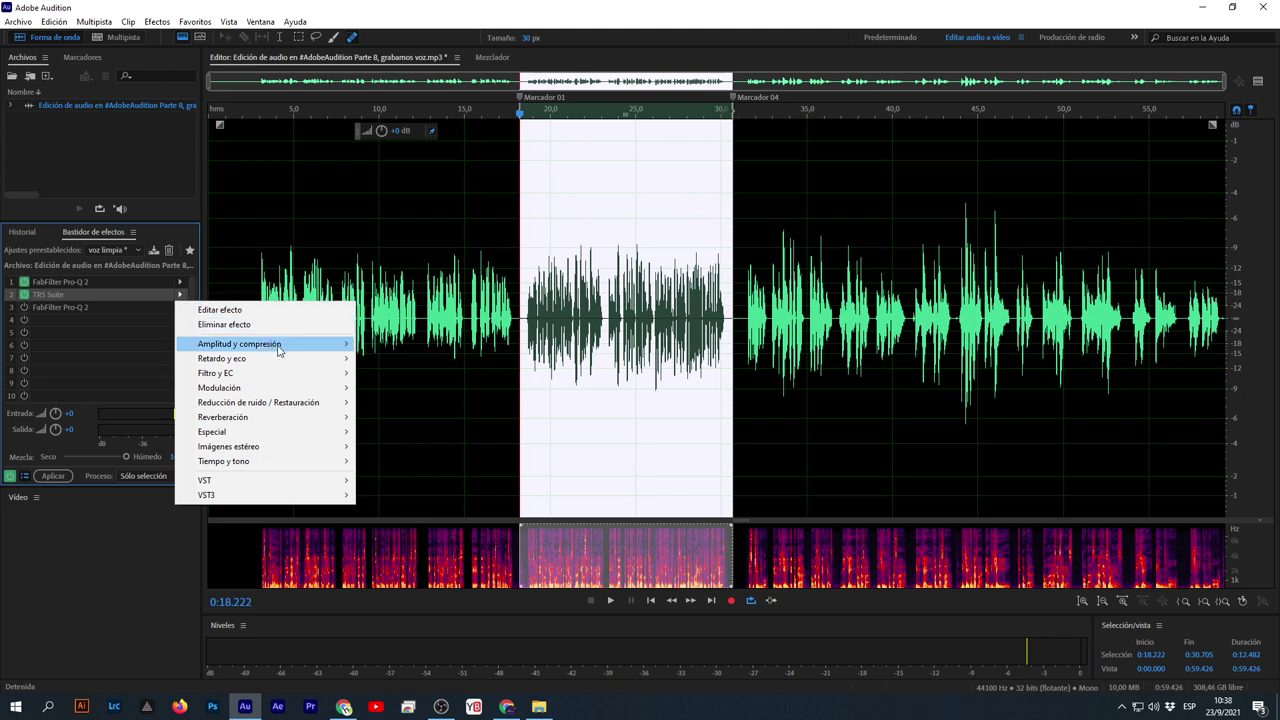
{"action": "mouse_move", "coordinate": [300, 346]}
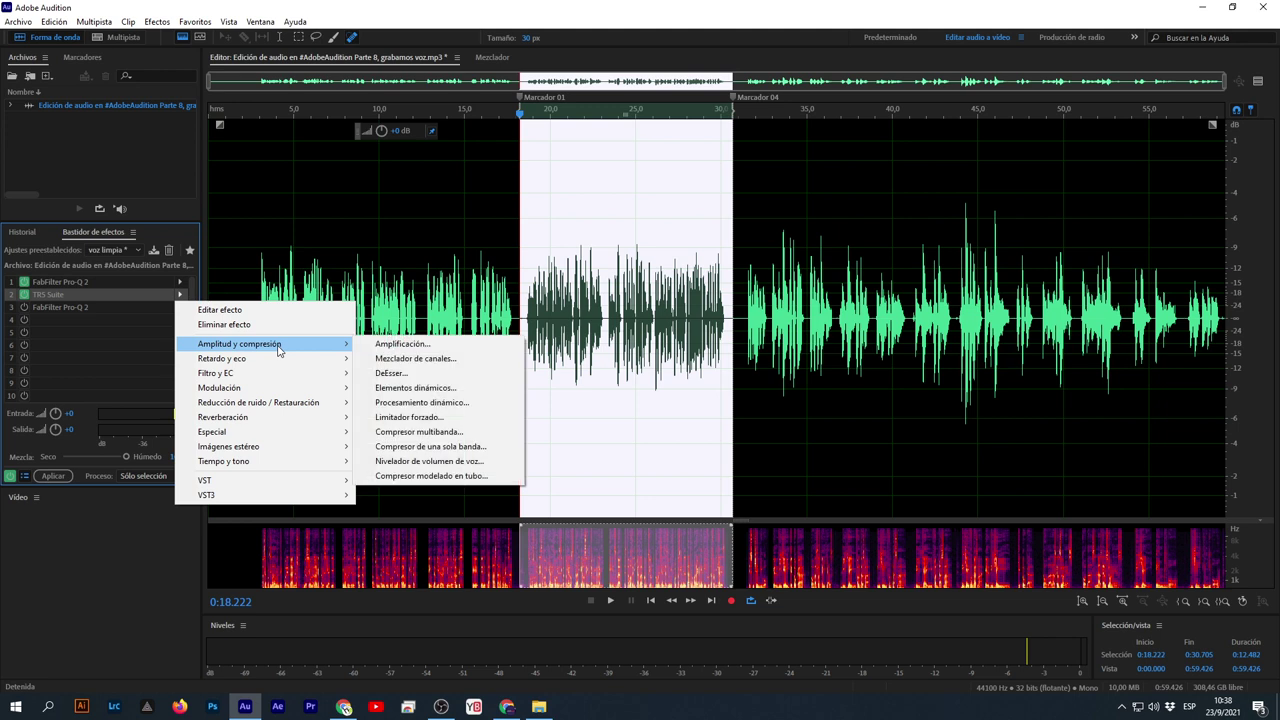
{"action": "left_click", "coordinate": [466, 403]}
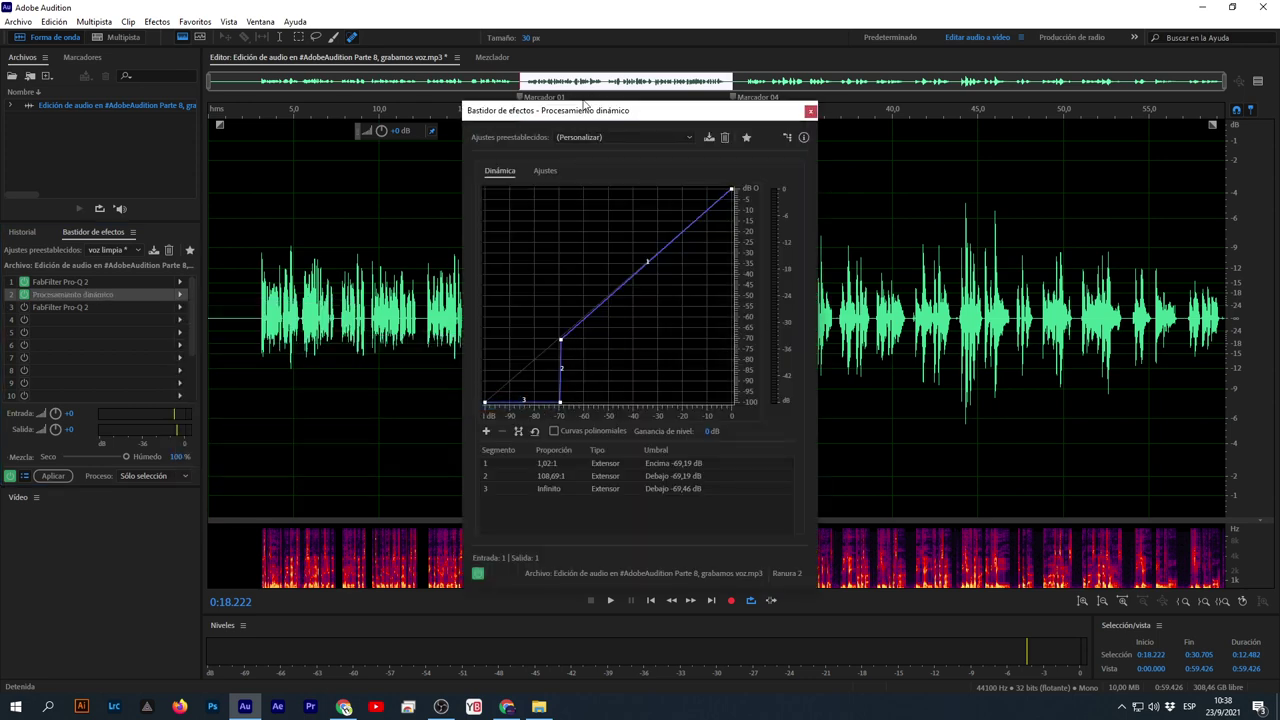
Delete the lower point near -70 dB from the dynamics curve and load the (Predeterminado) preset
{"action": "left_click_drag", "start_coordinate": [583, 105], "coordinate": [228, 90]}
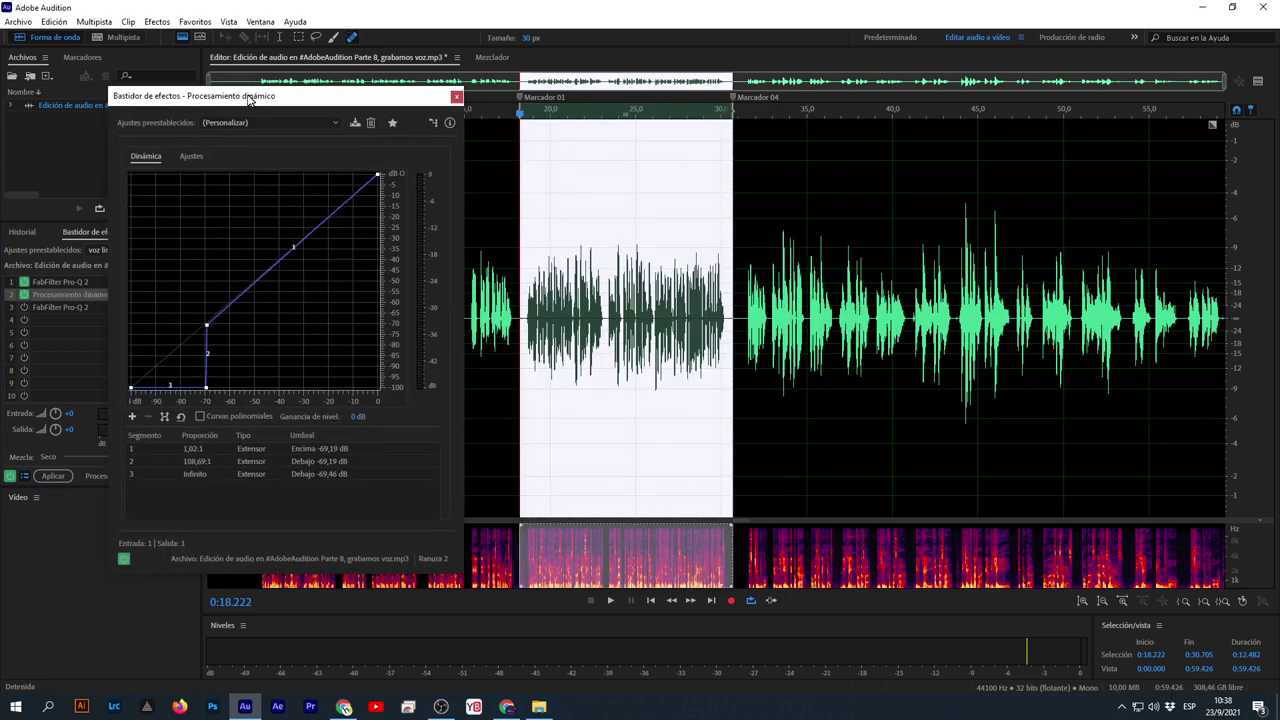
{"action": "right_click", "coordinate": [203, 389]}
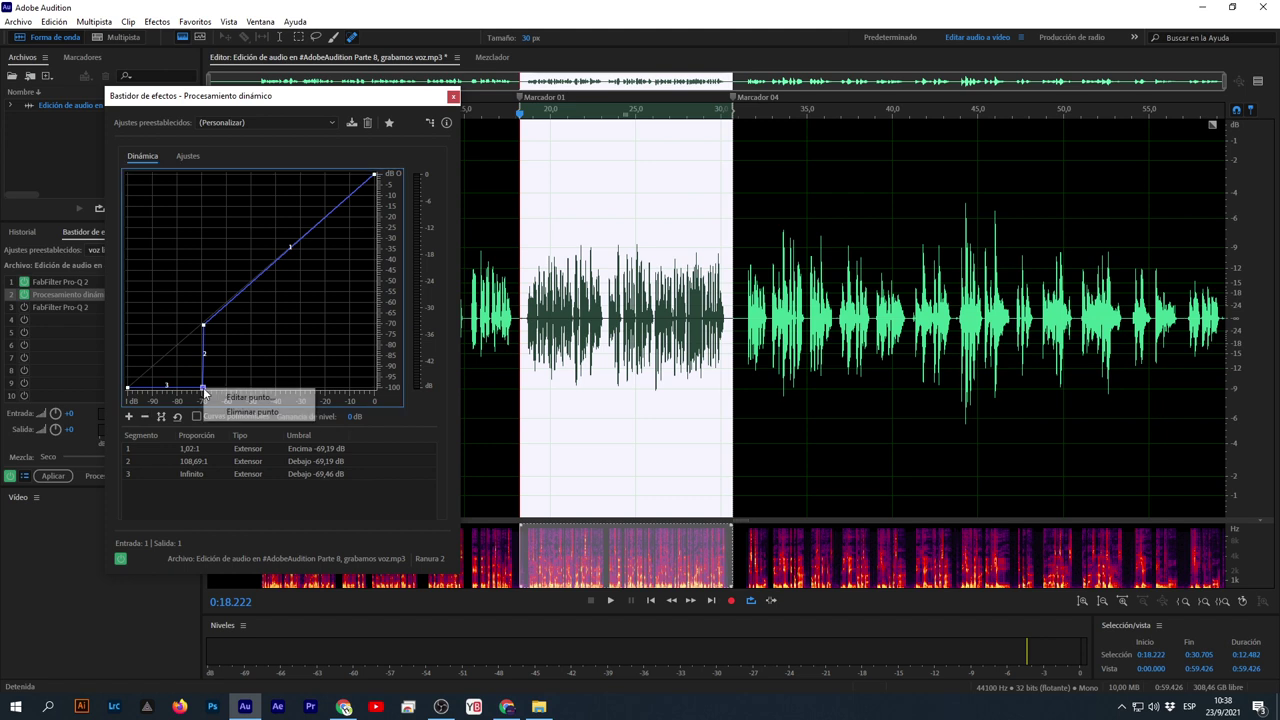
{"action": "left_click", "coordinate": [250, 411]}
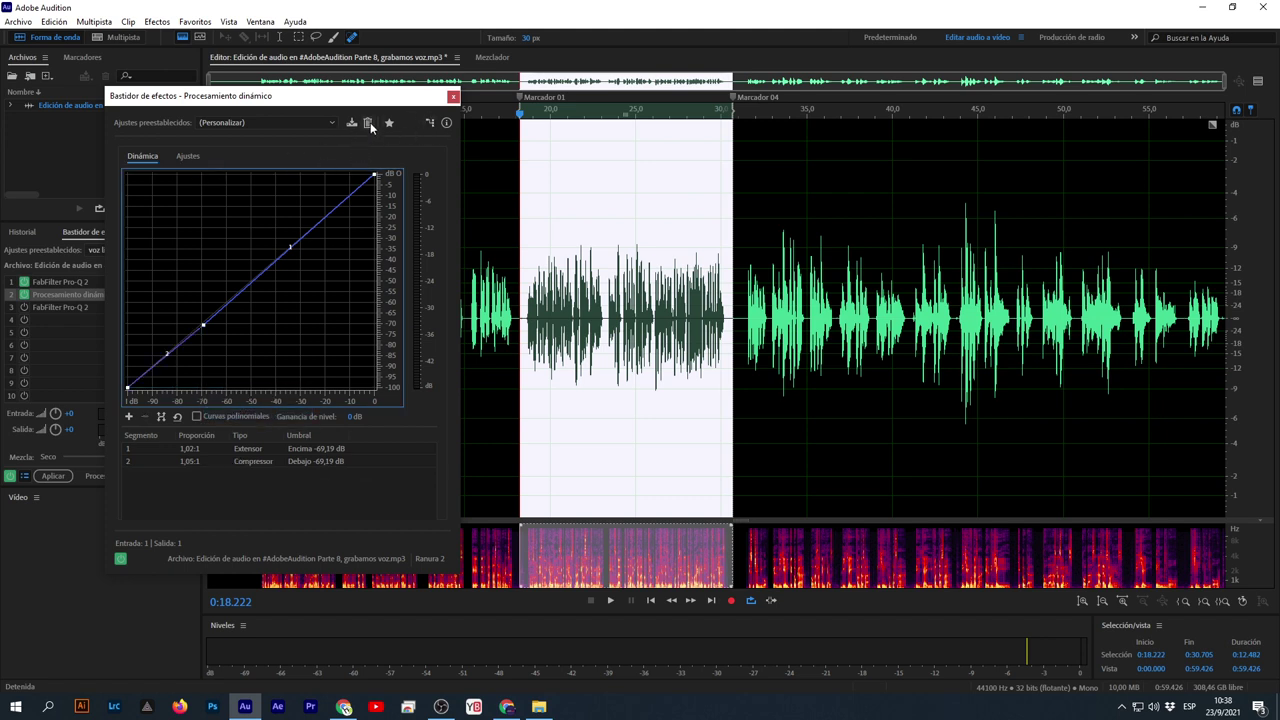
{"action": "left_click", "coordinate": [265, 122]}
{"action": "left_click", "coordinate": [282, 138]}
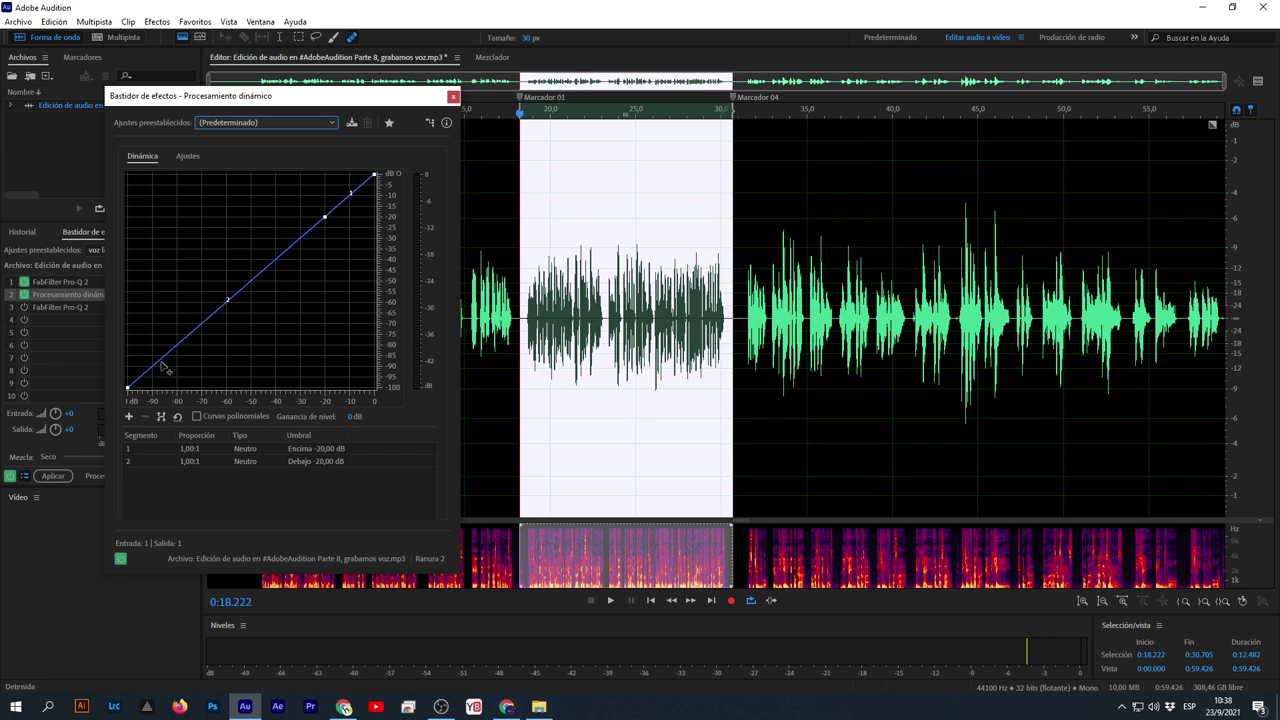
Try raising the dynamics curve with points near -75 dB and at -17.6 dB to -9.7 dB, and restore the (Predeterminado) preset
{"action": "left_click_drag", "start_coordinate": [173, 350], "coordinate": [189, 296]}
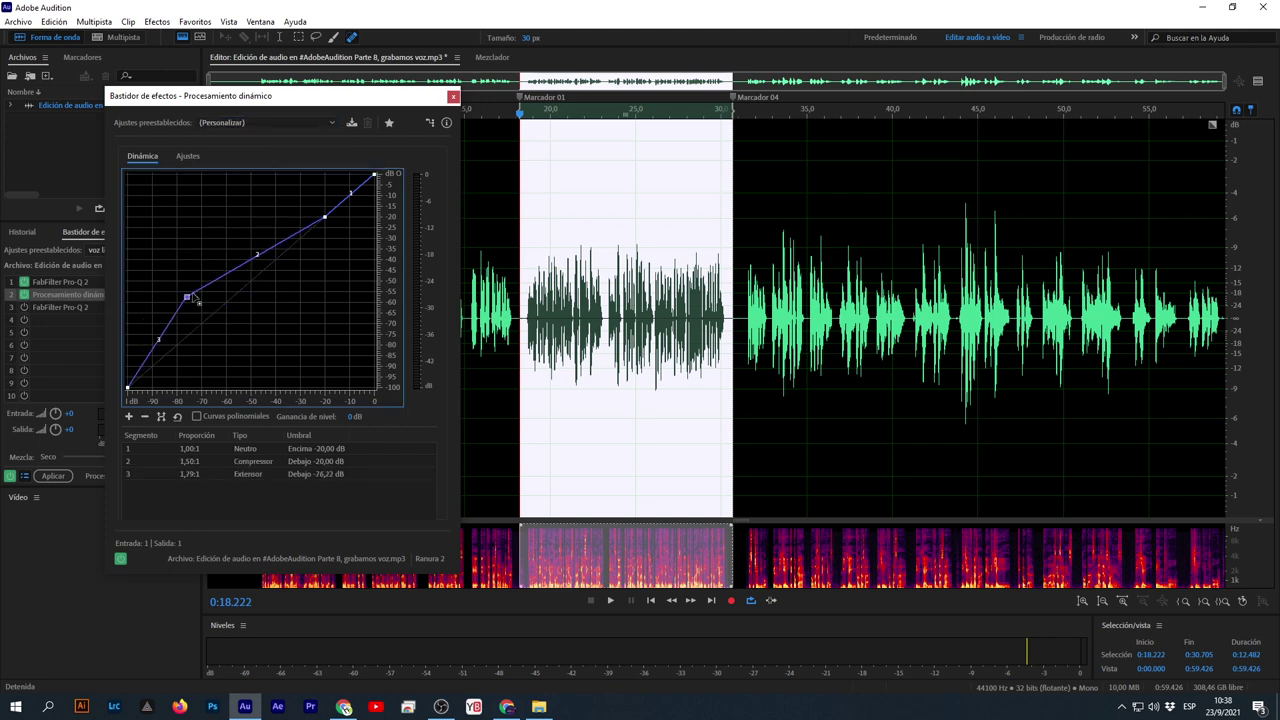
{"action": "left_click_drag", "start_coordinate": [328, 214], "coordinate": [285, 172]}
{"action": "left_click_drag", "start_coordinate": [306, 187], "coordinate": [335, 200]}
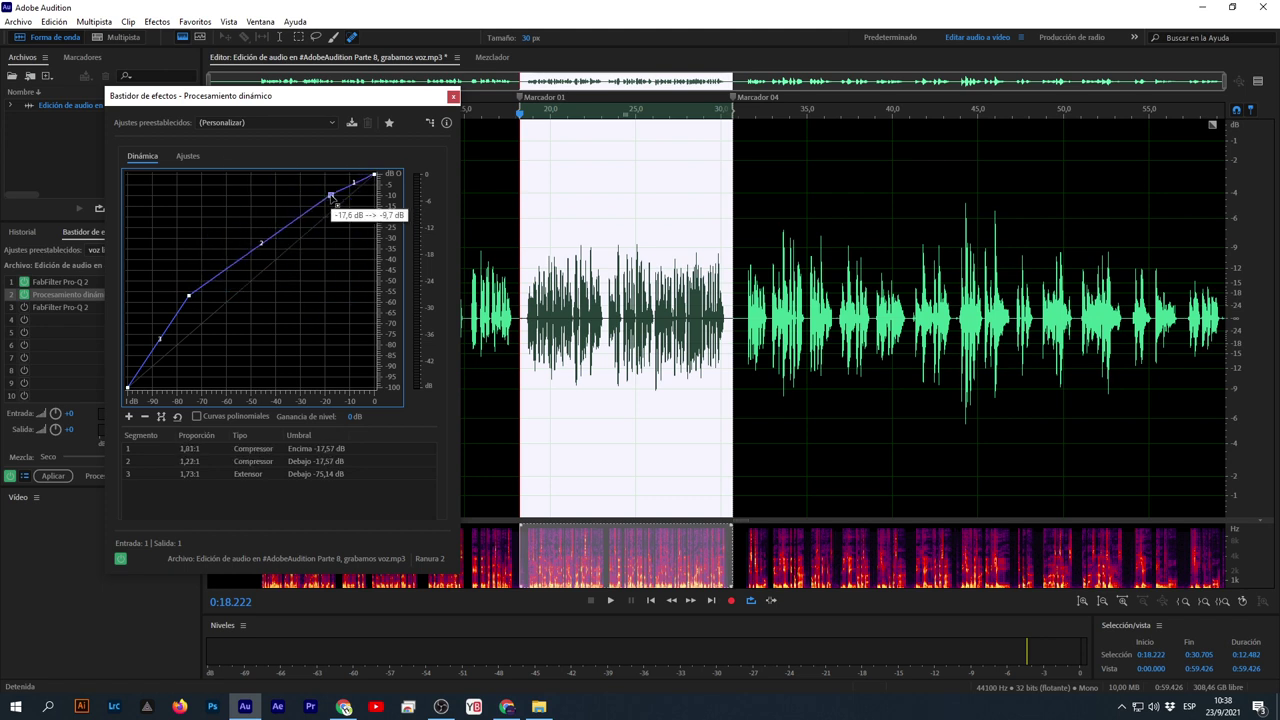
{"action": "left_click", "coordinate": [316, 124]}
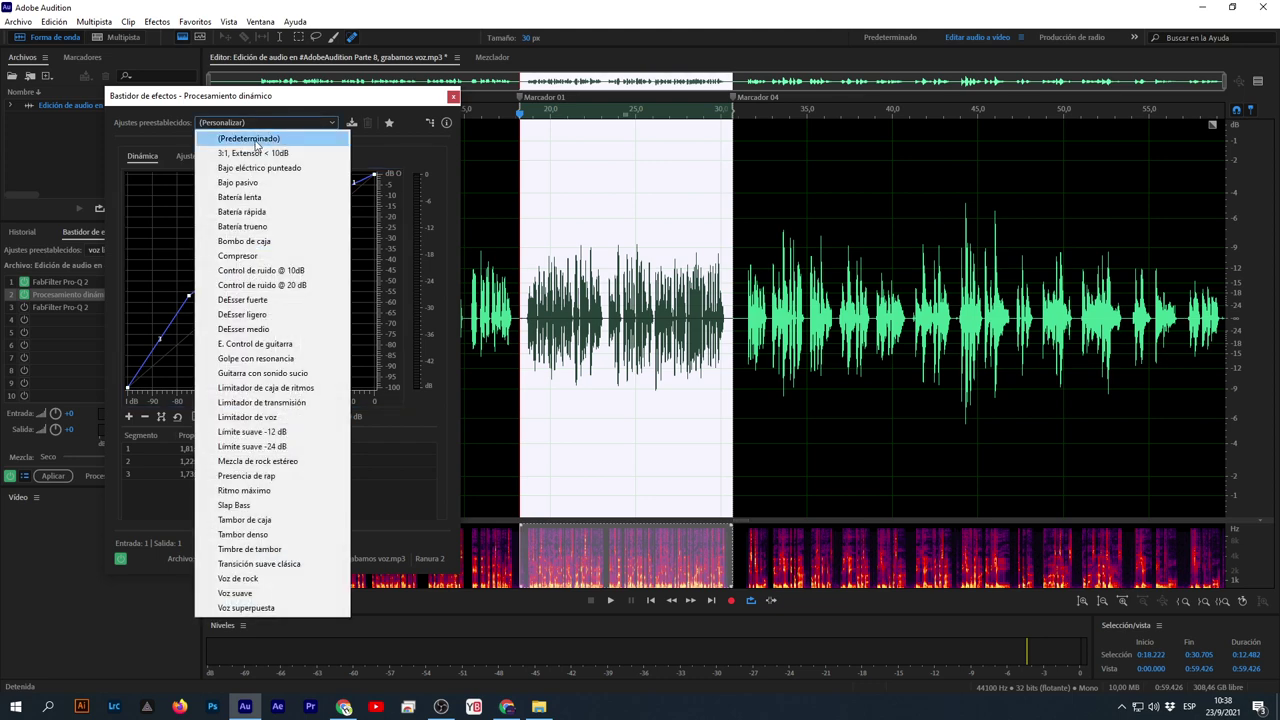
{"action": "left_click", "coordinate": [316, 137]}
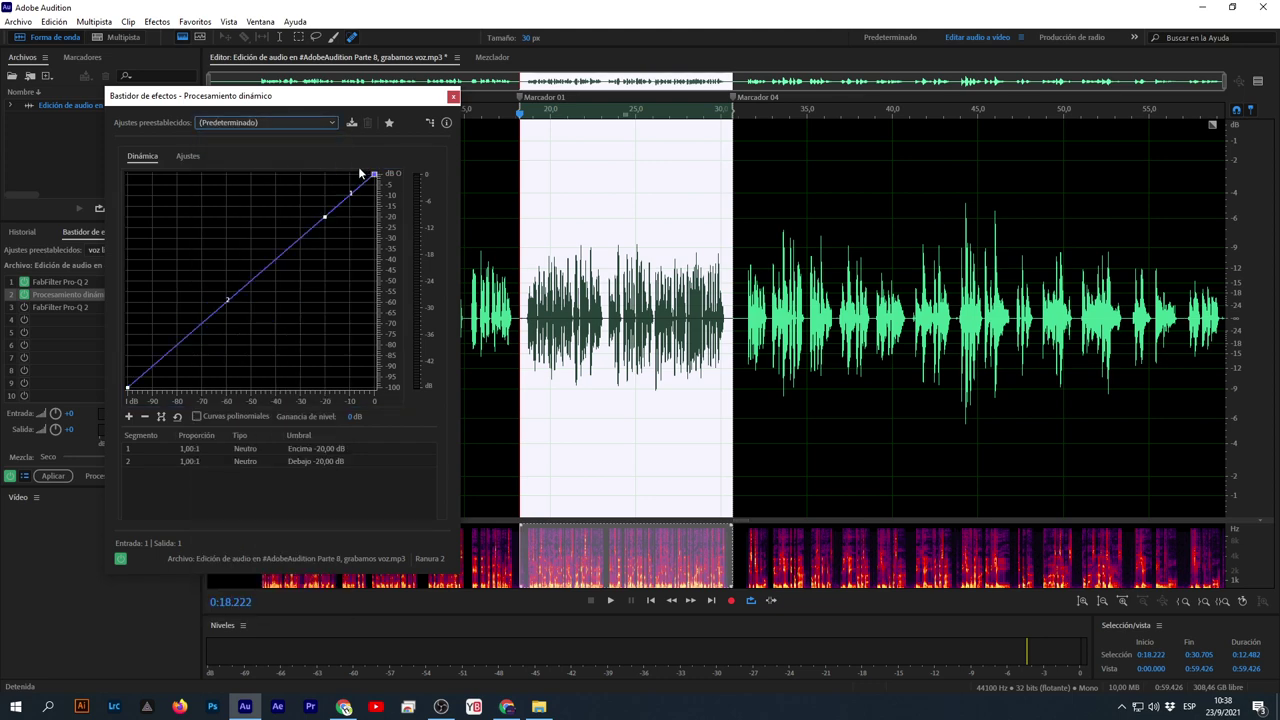
Play the selection, enable Curvas polinomiales, and raise the dynamics curve's upper point to about -13.5 dB input and -9.1 dB output
{"action": "left_click", "coordinate": [531, 117]}
{"action": "key", "text": "space"}
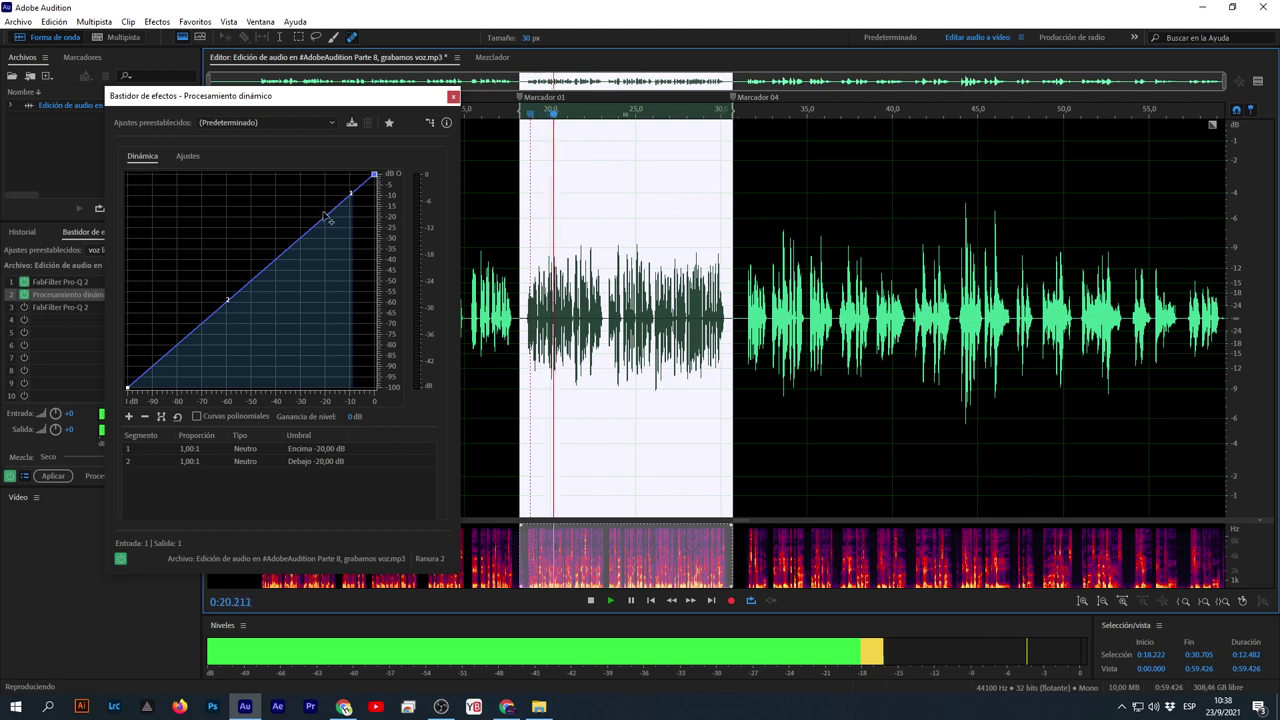
{"action": "left_click_drag", "start_coordinate": [325, 216], "coordinate": [340, 195]}
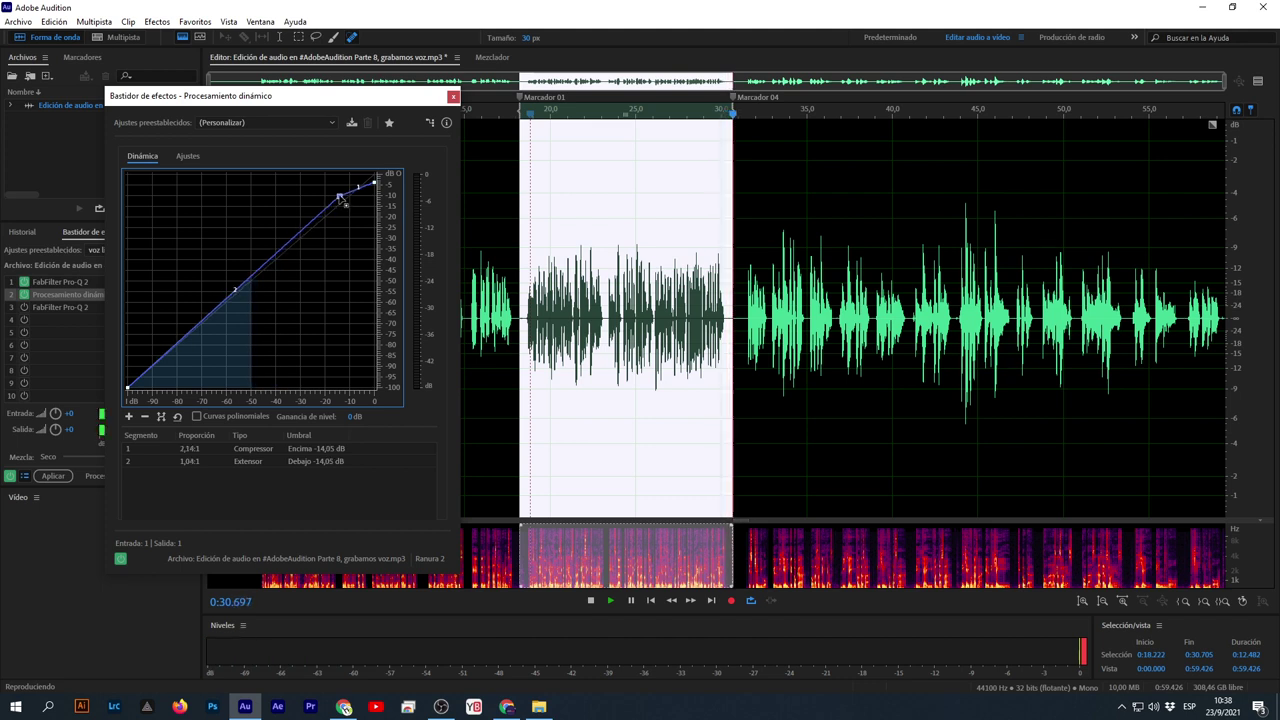
{"action": "left_click", "coordinate": [199, 414]}
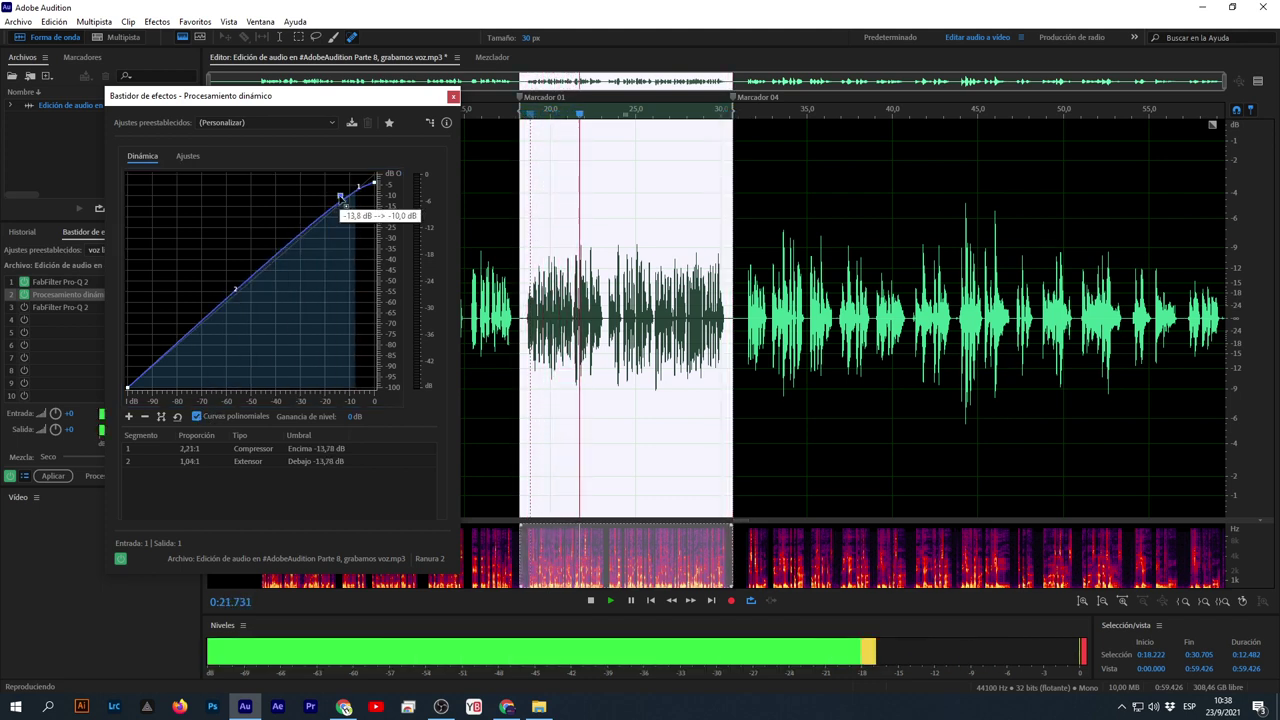
{"action": "left_click_drag", "start_coordinate": [344, 202], "coordinate": [345, 197]}
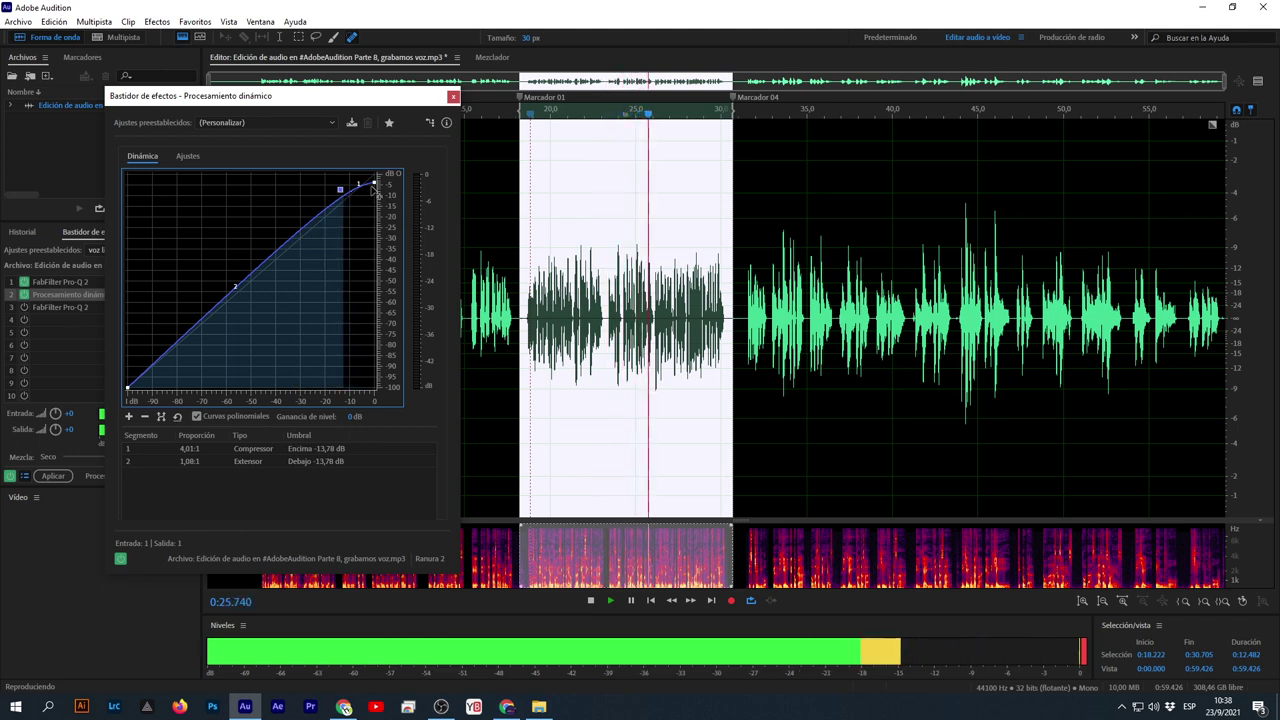
{"action": "left_click_drag", "start_coordinate": [375, 183], "coordinate": [343, 195]}
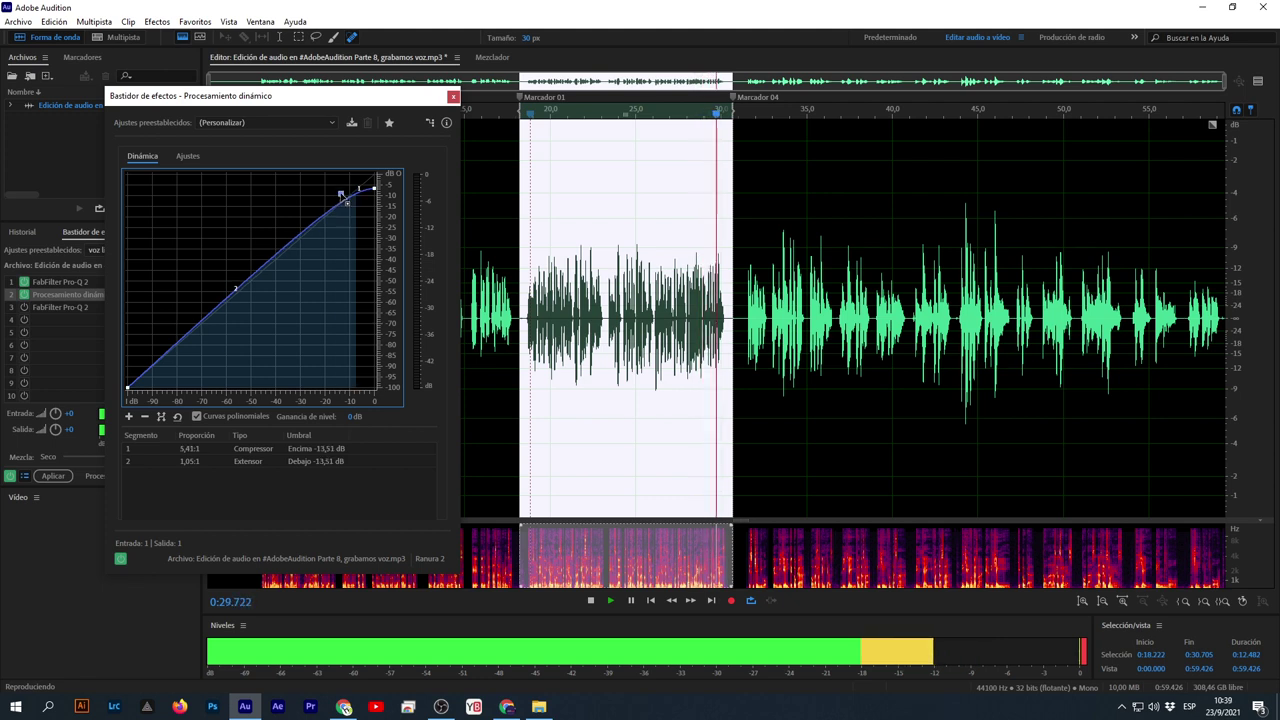
Add lower points to the dynamics curve at about -55.7 dB and at -77.8 dB input with -89.4 dB output
{"action": "left_click_drag", "start_coordinate": [170, 351], "coordinate": [184, 387]}
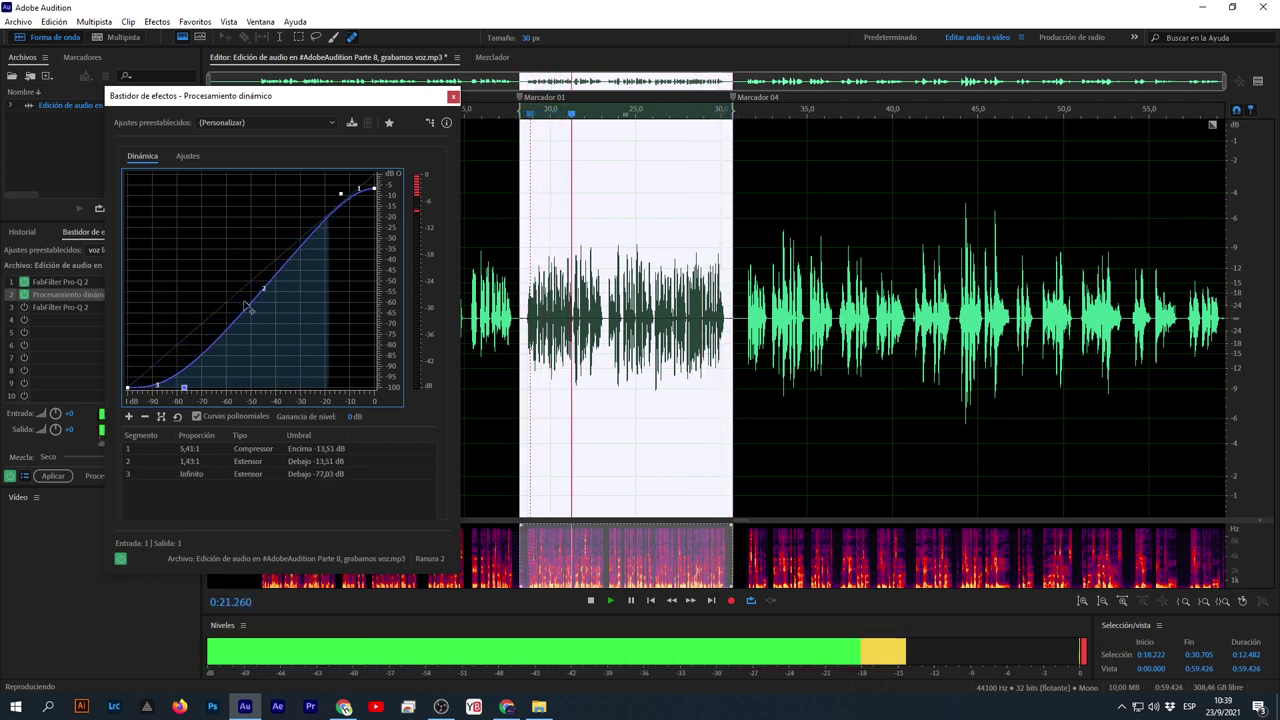
{"action": "left_click_drag", "start_coordinate": [248, 307], "coordinate": [240, 292]}
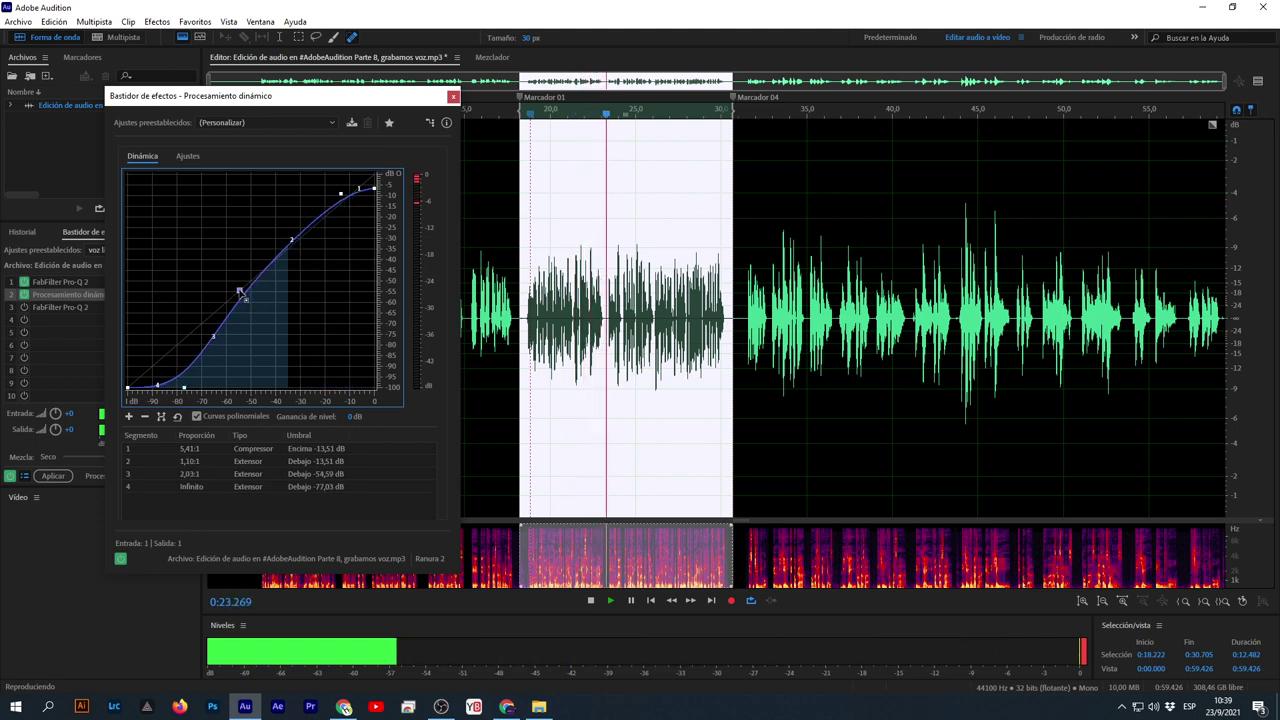
{"action": "left_click_drag", "start_coordinate": [184, 386], "coordinate": [182, 365]}
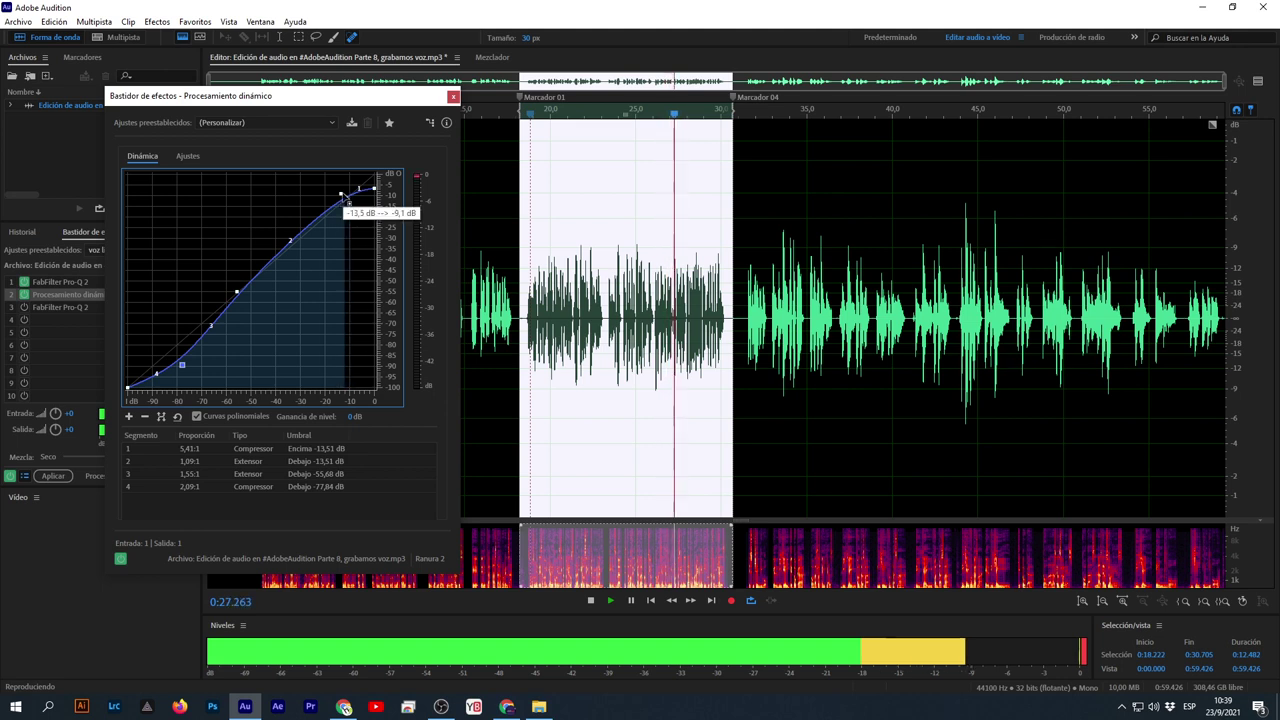
Refine the curve's upper point to a -10.27 dB threshold and its end point for a 10.95:1 ratio, and stop playback
{"action": "left_click_drag", "start_coordinate": [341, 194], "coordinate": [344, 187]}
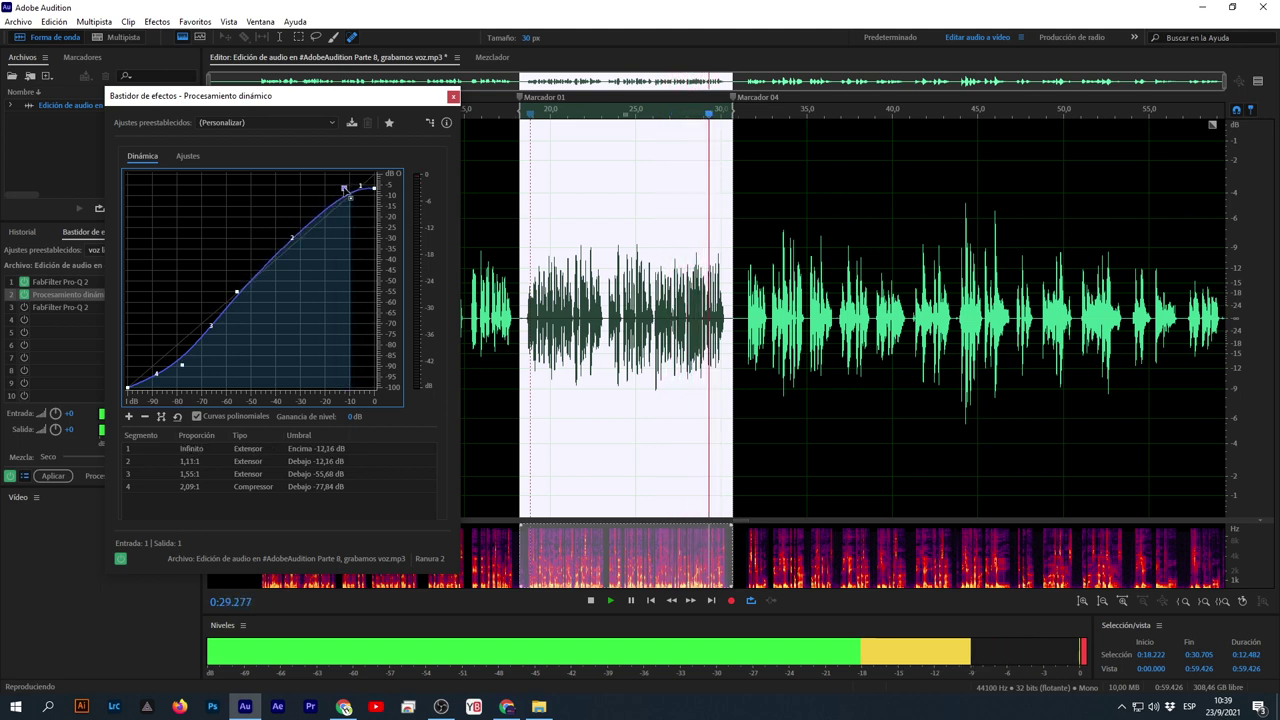
{"action": "left_click_drag", "start_coordinate": [373, 188], "coordinate": [346, 186]}
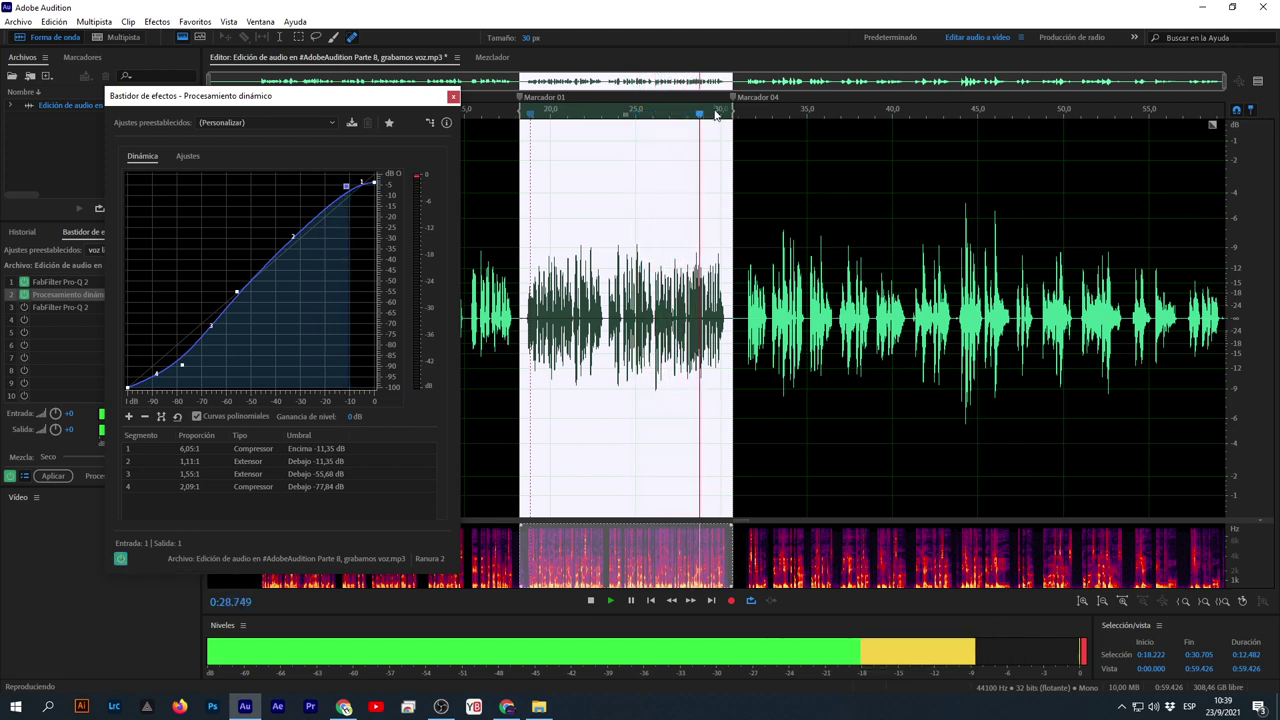
{"action": "key", "text": "space"}
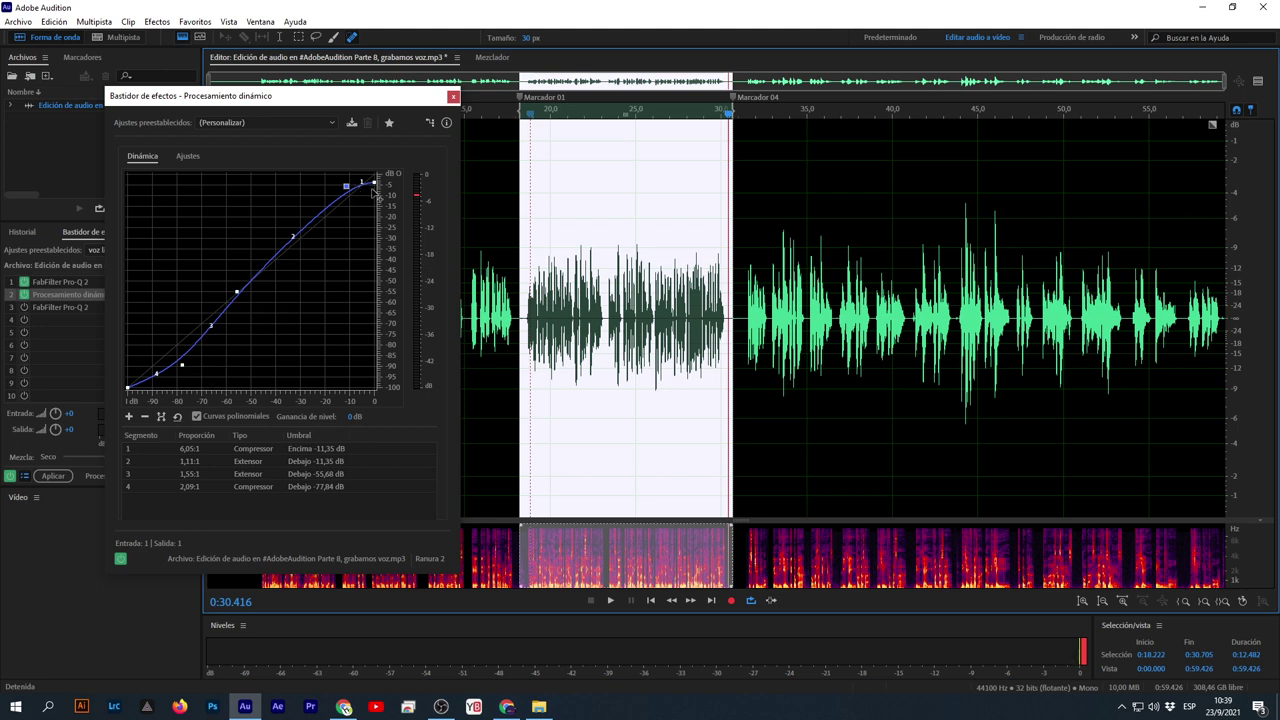
{"action": "left_click_drag", "start_coordinate": [374, 183], "coordinate": [374, 184]}
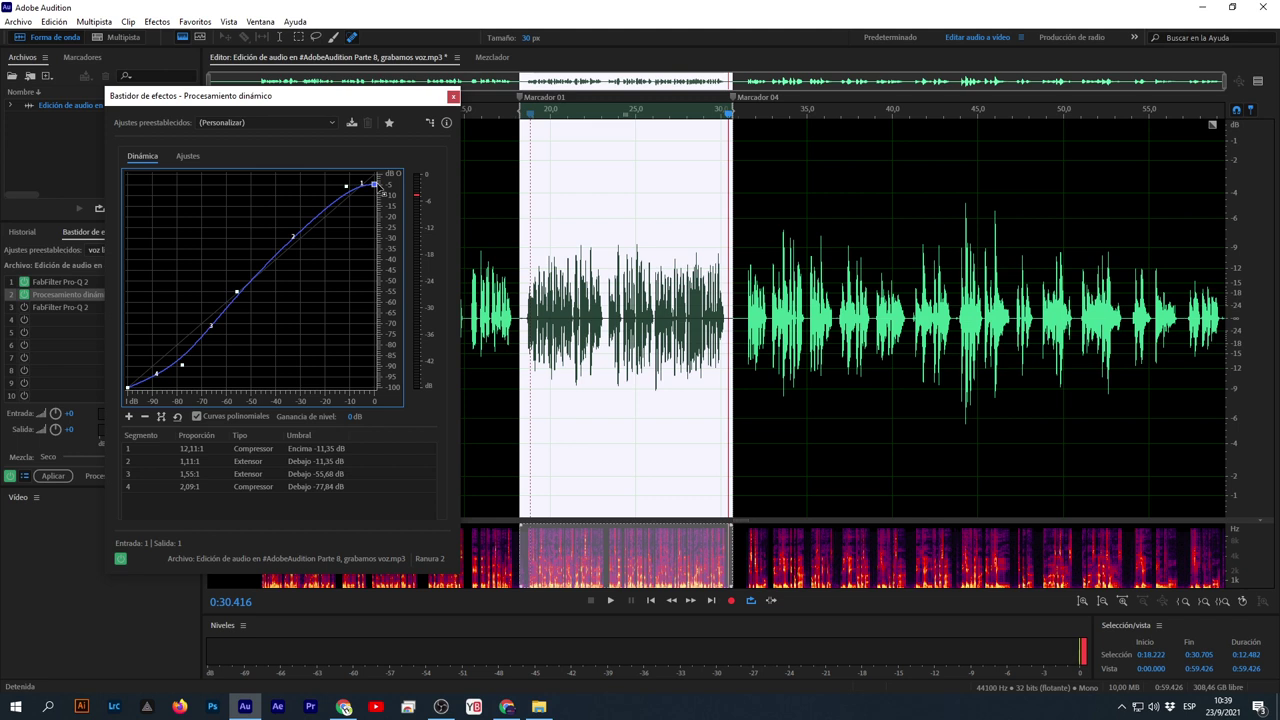
{"action": "mouse_move", "coordinate": [378, 185]}
{"action": "left_mouse_down"}
{"action": "mouse_move", "coordinate": [386, 278]}
{"action": "mouse_move", "coordinate": [386, 185]}
{"action": "left_mouse_up"}
{"action": "left_click_drag", "start_coordinate": [346, 186], "coordinate": [348, 188]}
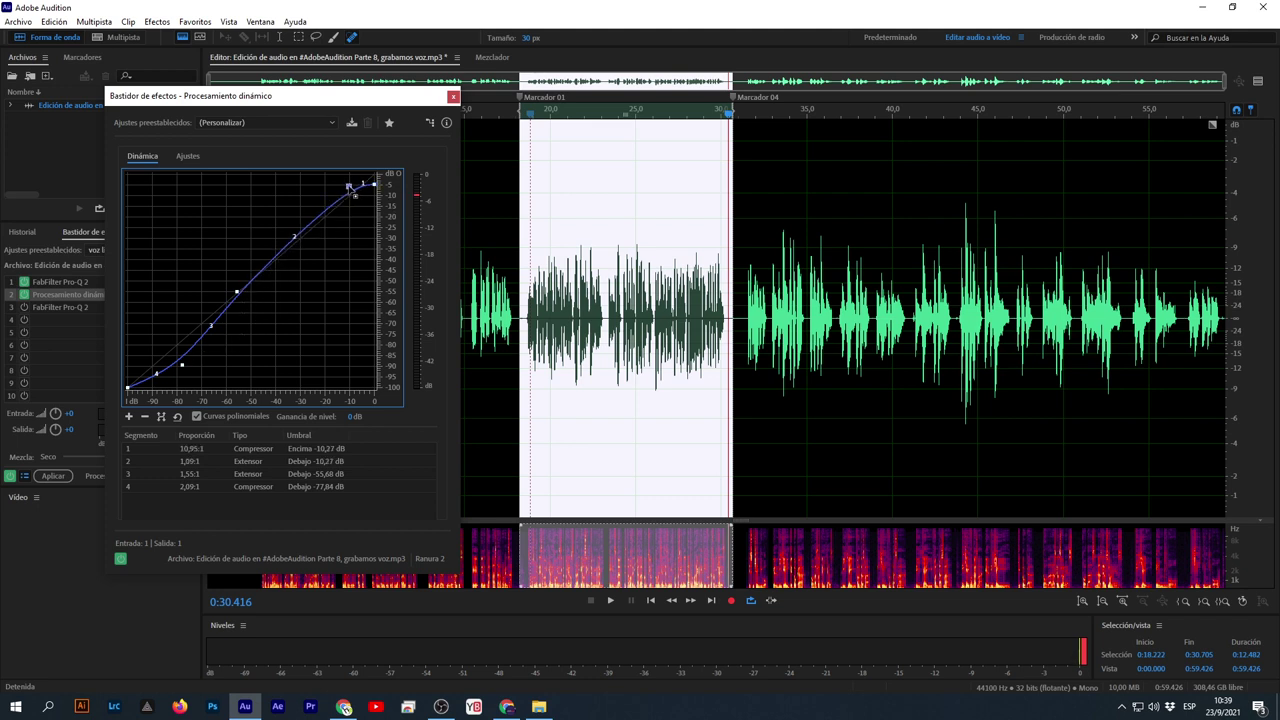
Show the preview editor and compare the waveform with the Procesamiento dinámico effect switched off and on
{"action": "left_click", "coordinate": [1258, 81]}
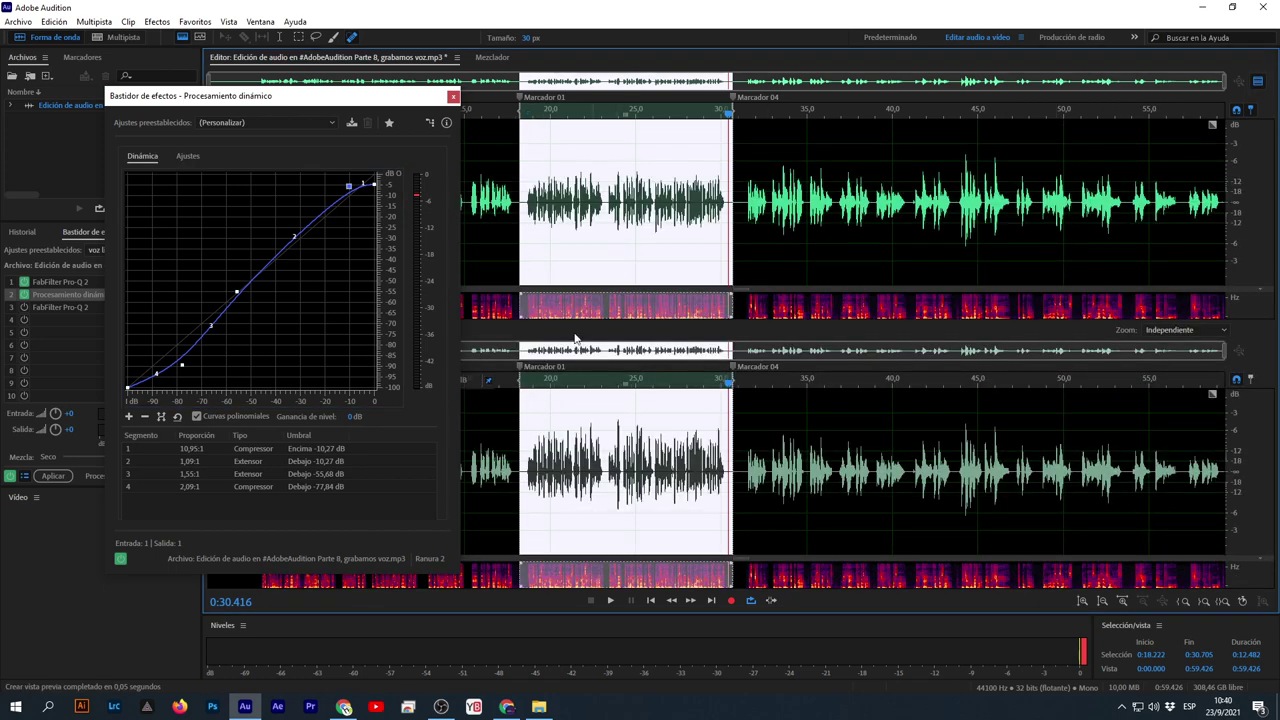
{"action": "left_click", "coordinate": [120, 558]}
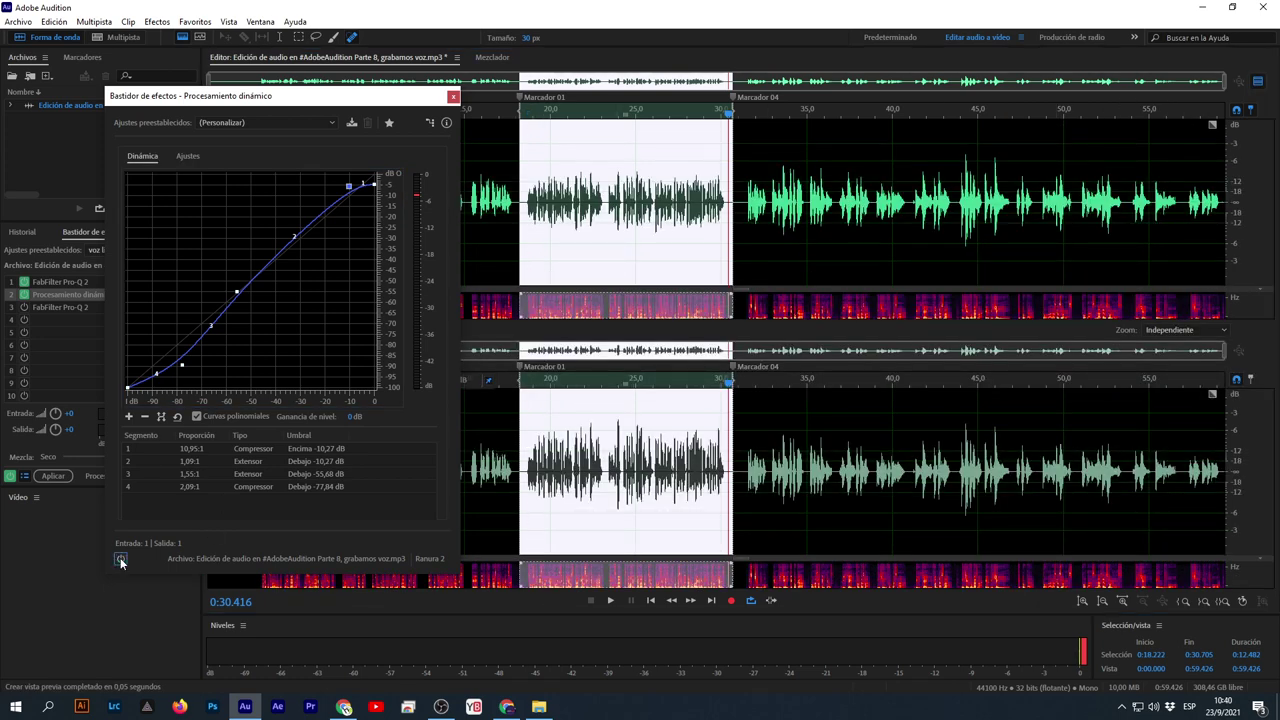
{"action": "left_click", "coordinate": [120, 559]}
{"action": "left_click", "coordinate": [120, 559]}
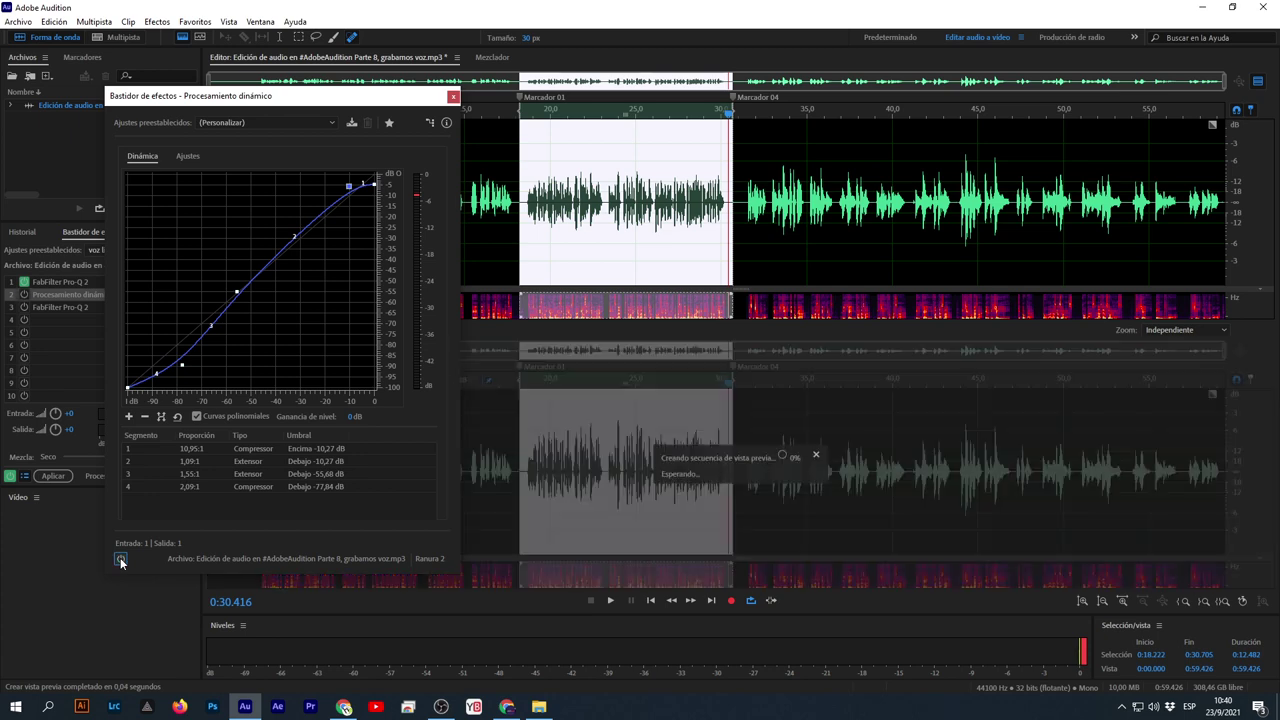
{"action": "left_click", "coordinate": [120, 559]}
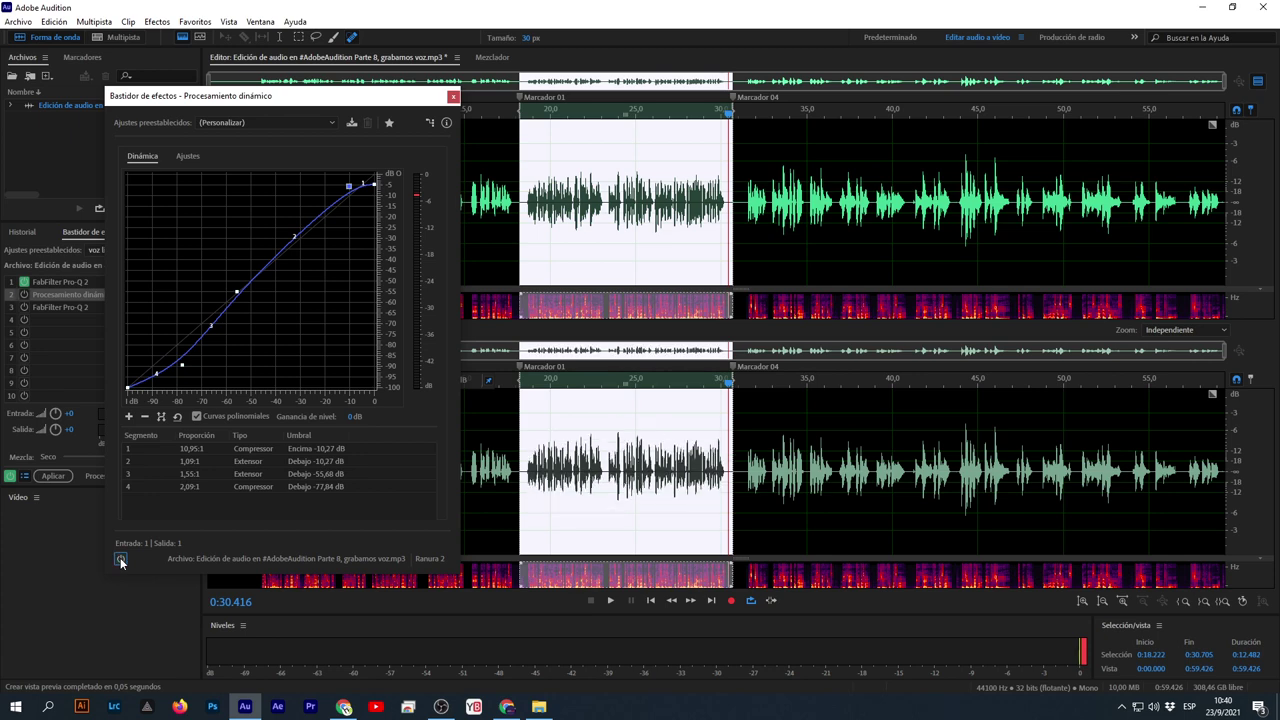
{"action": "left_click", "coordinate": [120, 559]}
{"action": "mouse_move", "coordinate": [185, 368]}
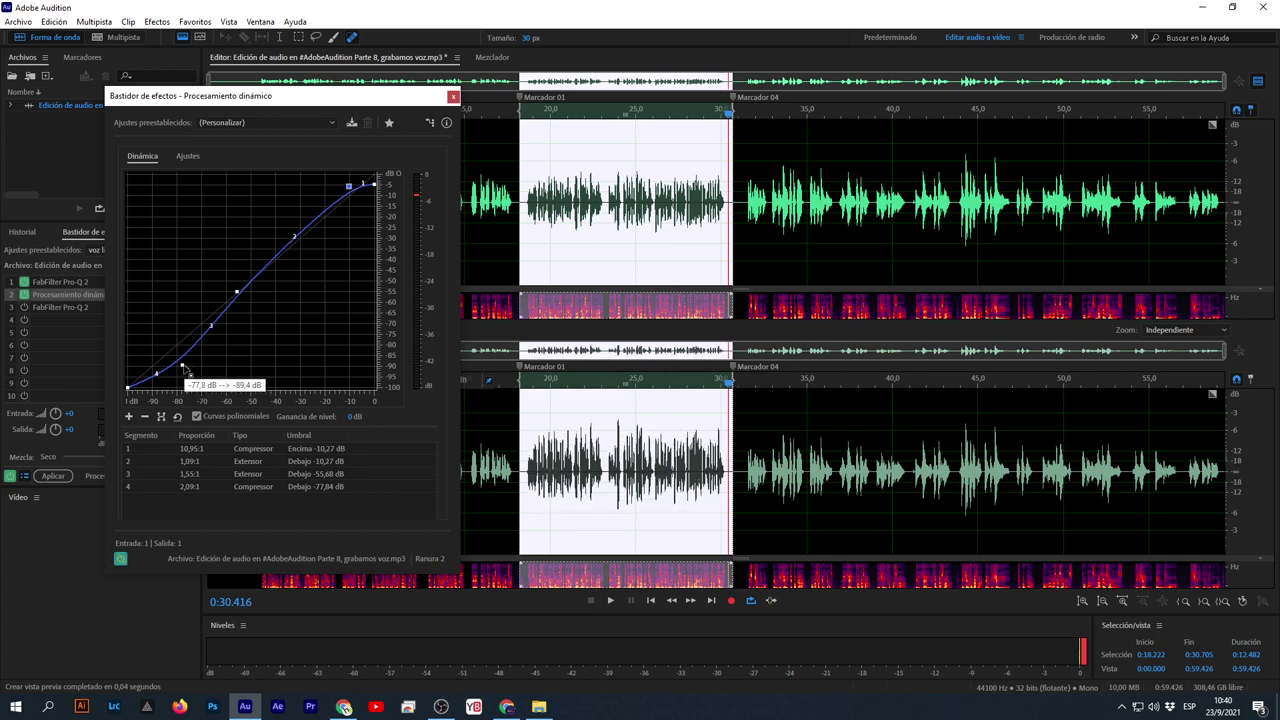
Try raising the level detector's input gain to 4.7 dB and restore it to 0 dB
{"action": "left_click", "coordinate": [192, 155]}
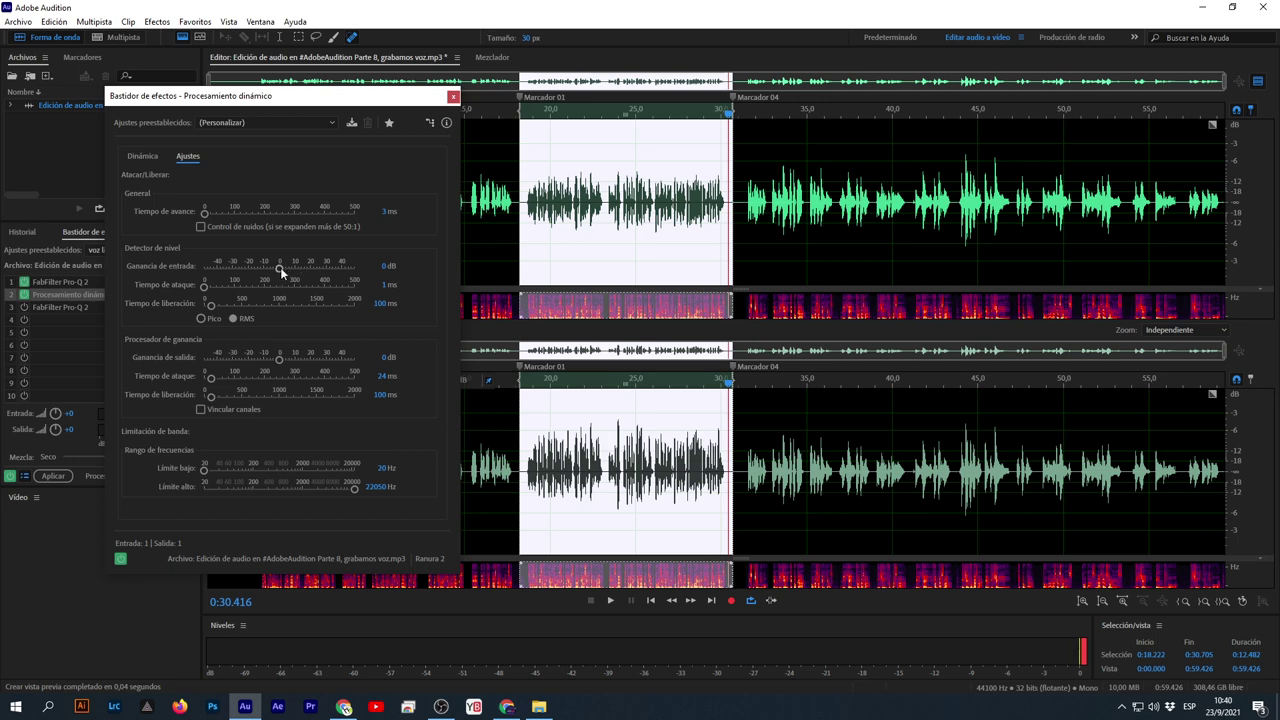
{"action": "left_click_drag", "start_coordinate": [280, 267], "coordinate": [294, 271]}
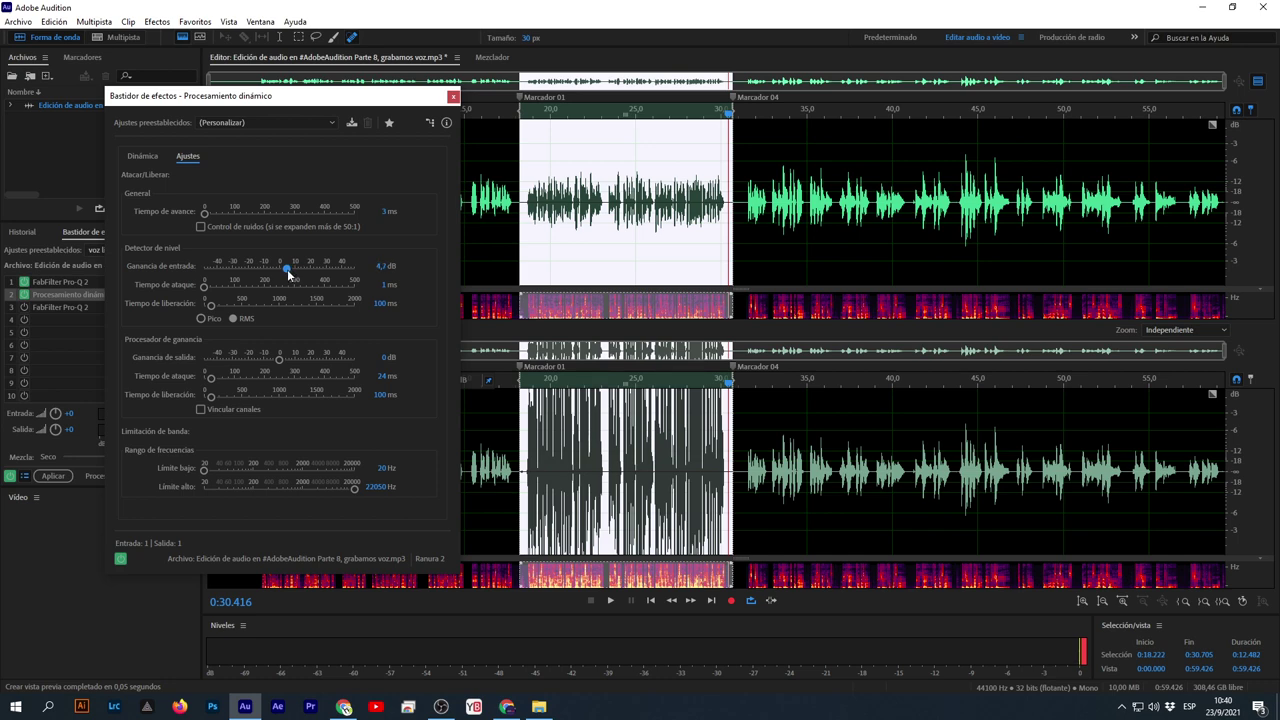
{"action": "left_click", "coordinate": [383, 268]}
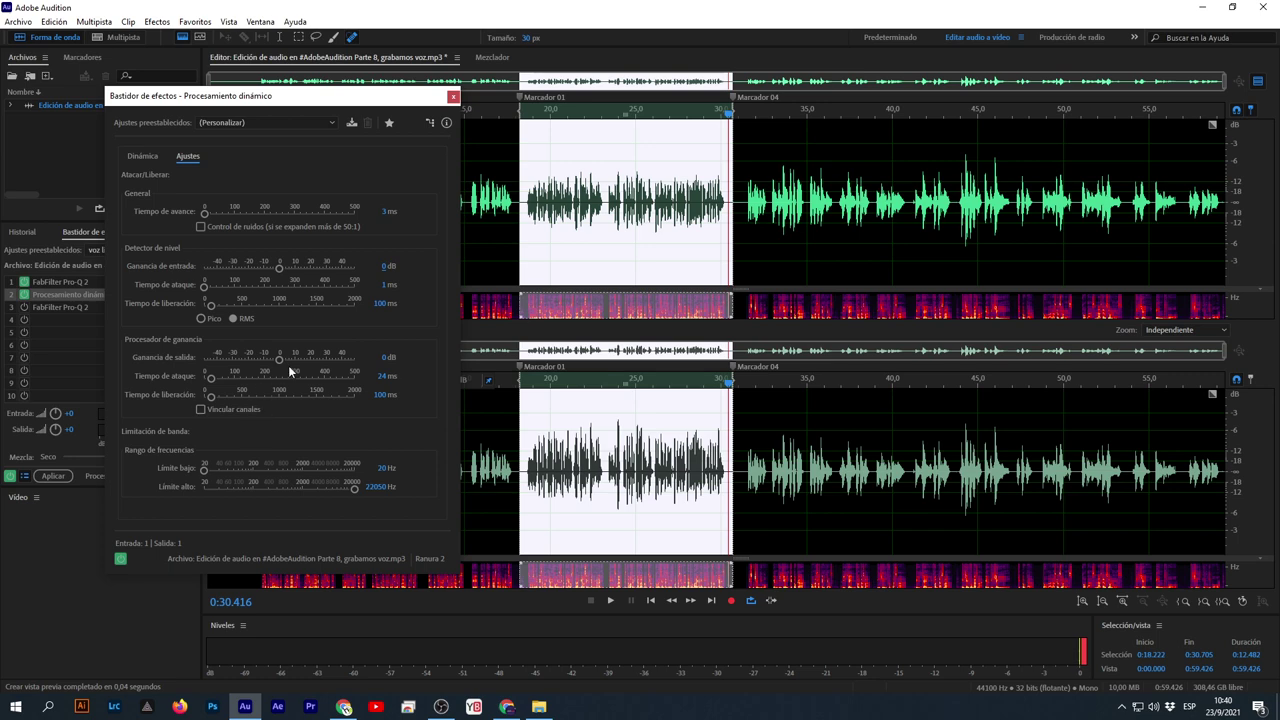
Try the gain processor's output gain at 13 dB and at 0 dB, and leave it at 2.5 dB
{"action": "left_click_drag", "start_coordinate": [280, 358], "coordinate": [295, 361]}
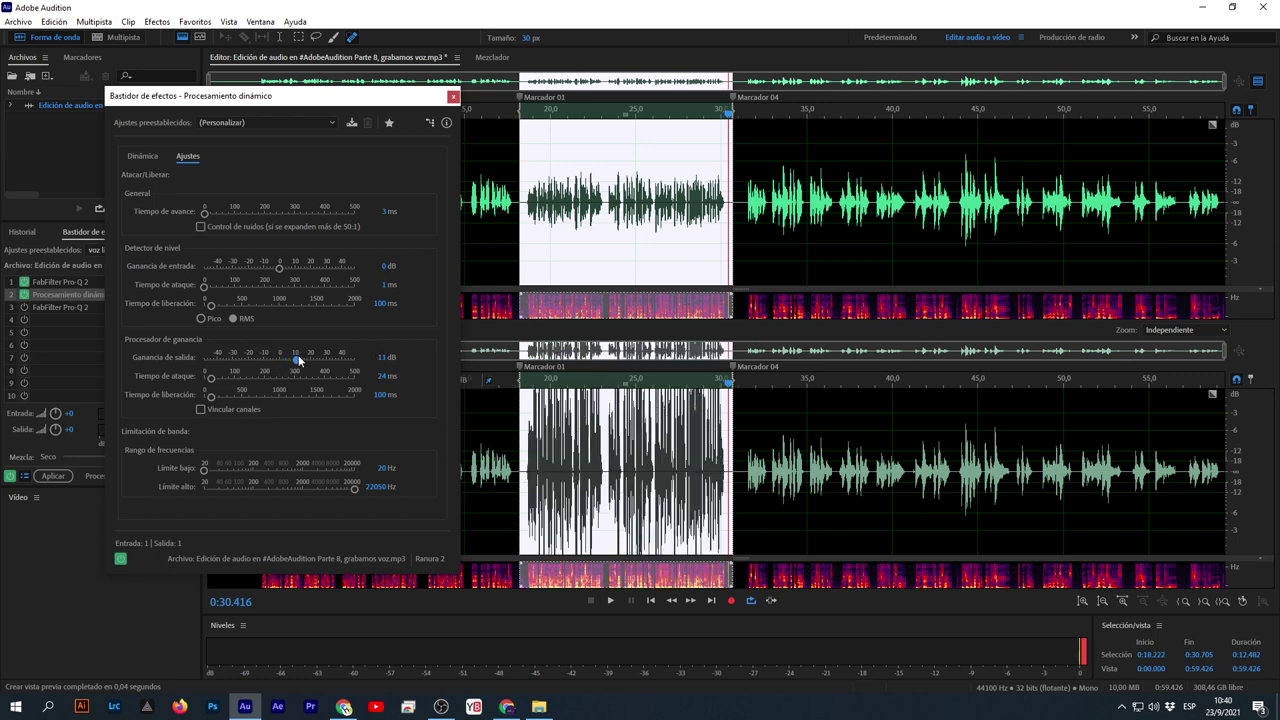
{"action": "left_click_drag", "start_coordinate": [296, 364], "coordinate": [280, 377]}
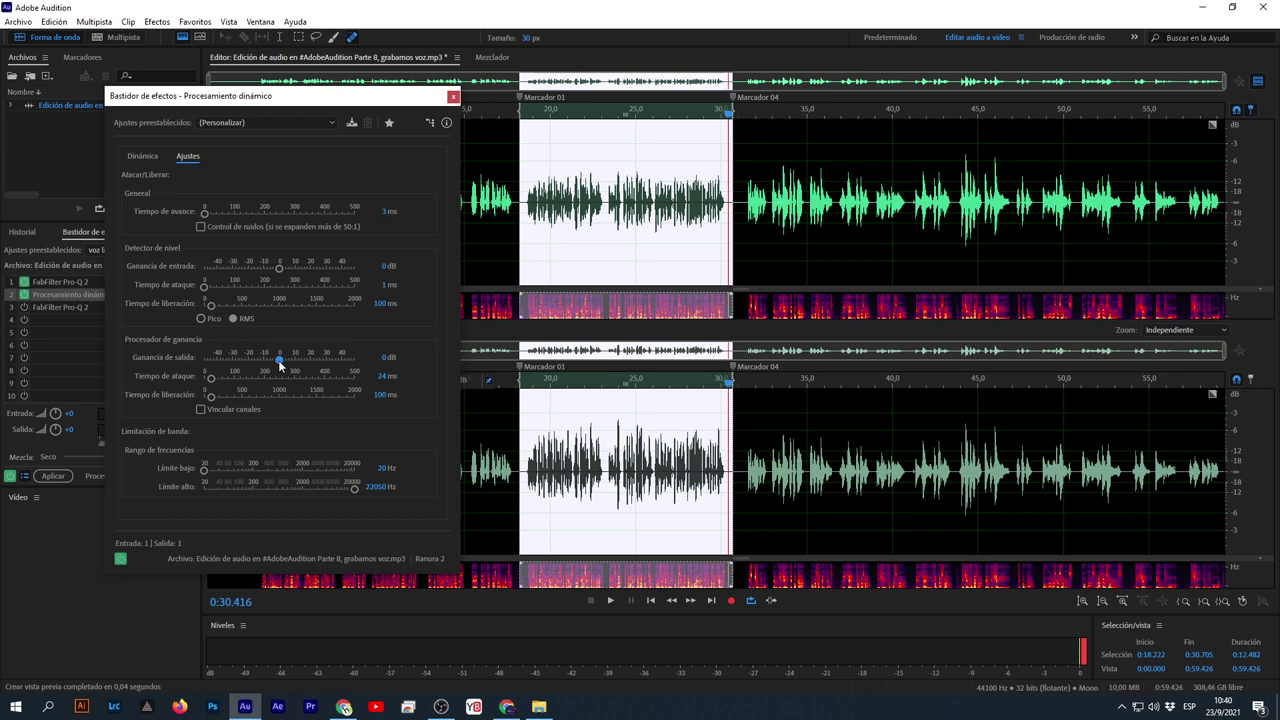
{"action": "left_click_drag", "start_coordinate": [279, 365], "coordinate": [282, 366]}
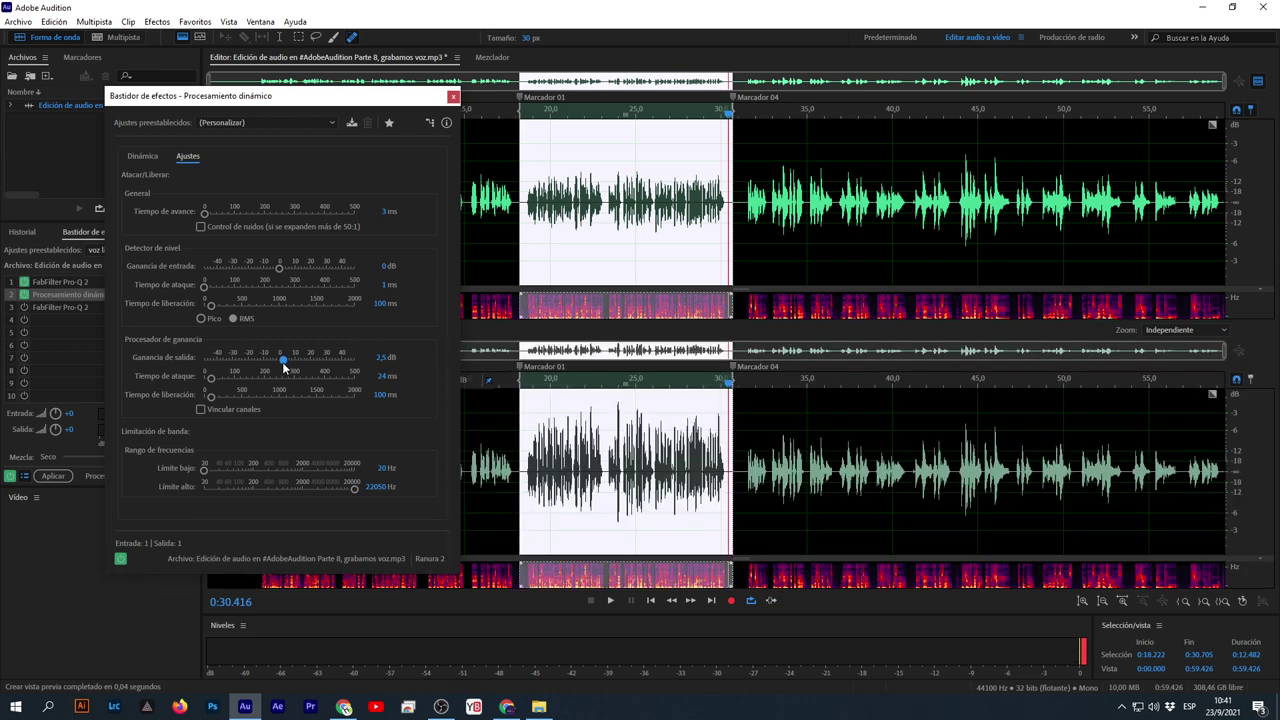
Try the level detector's input gain at 3.4 dB and reduce it to 1 dB
{"action": "left_click_drag", "start_coordinate": [283, 269], "coordinate": [287, 273]}
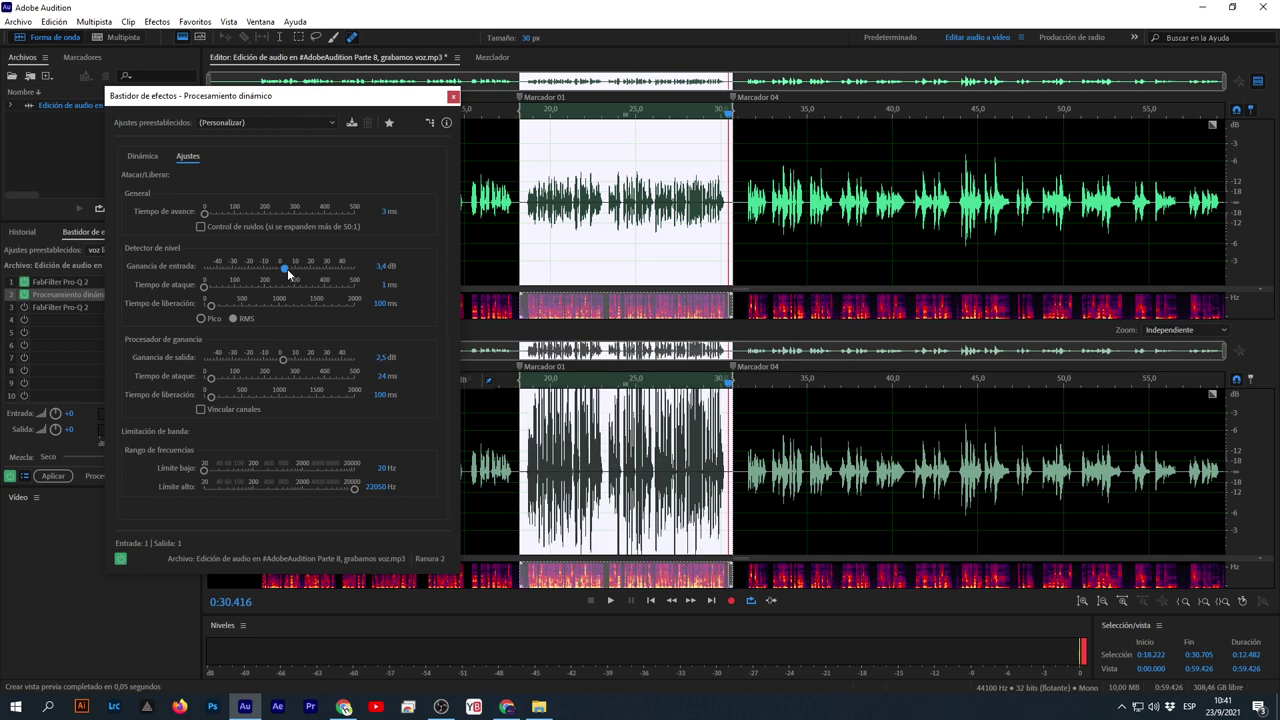
{"action": "left_click", "coordinate": [378, 267]}
{"action": "type", "text": "1"}
{"action": "key", "text": "Return"}
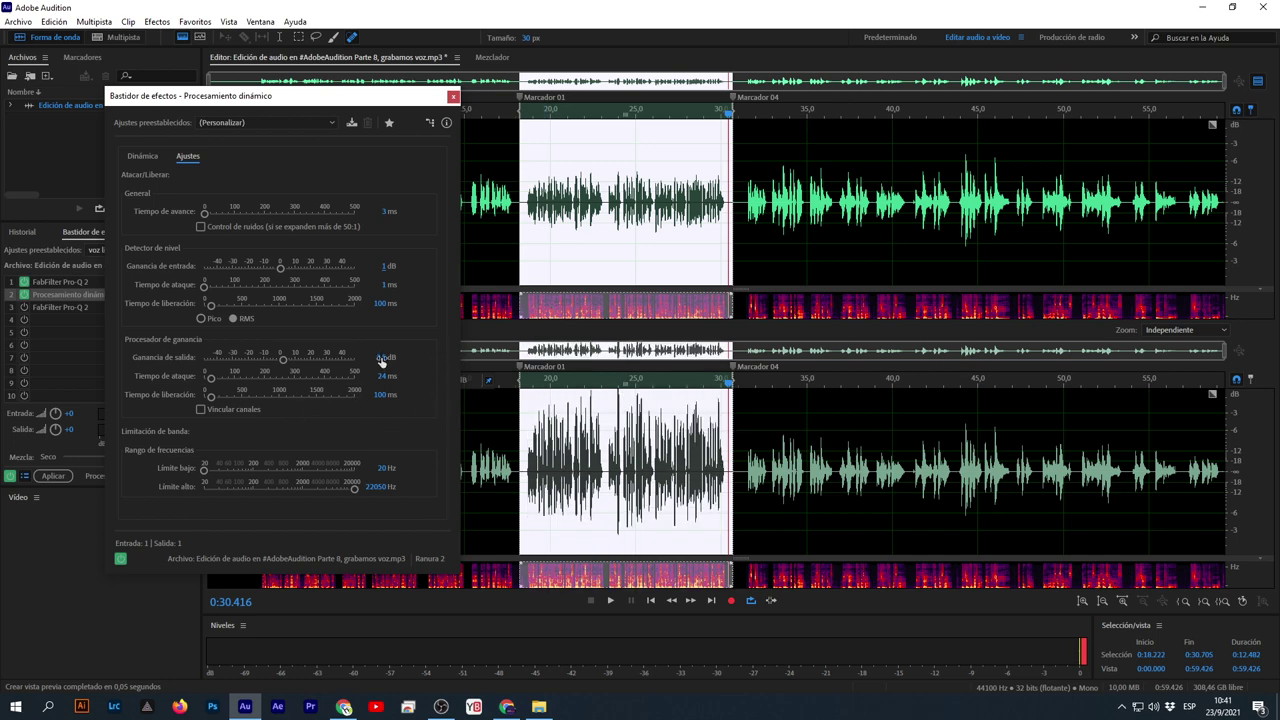
Set the gain processor's output gain to 1 dB and the level detector's input gain to 0 dB
{"action": "left_click", "coordinate": [380, 359]}
{"action": "type", "text": "1"}
{"action": "key", "text": "Return"}
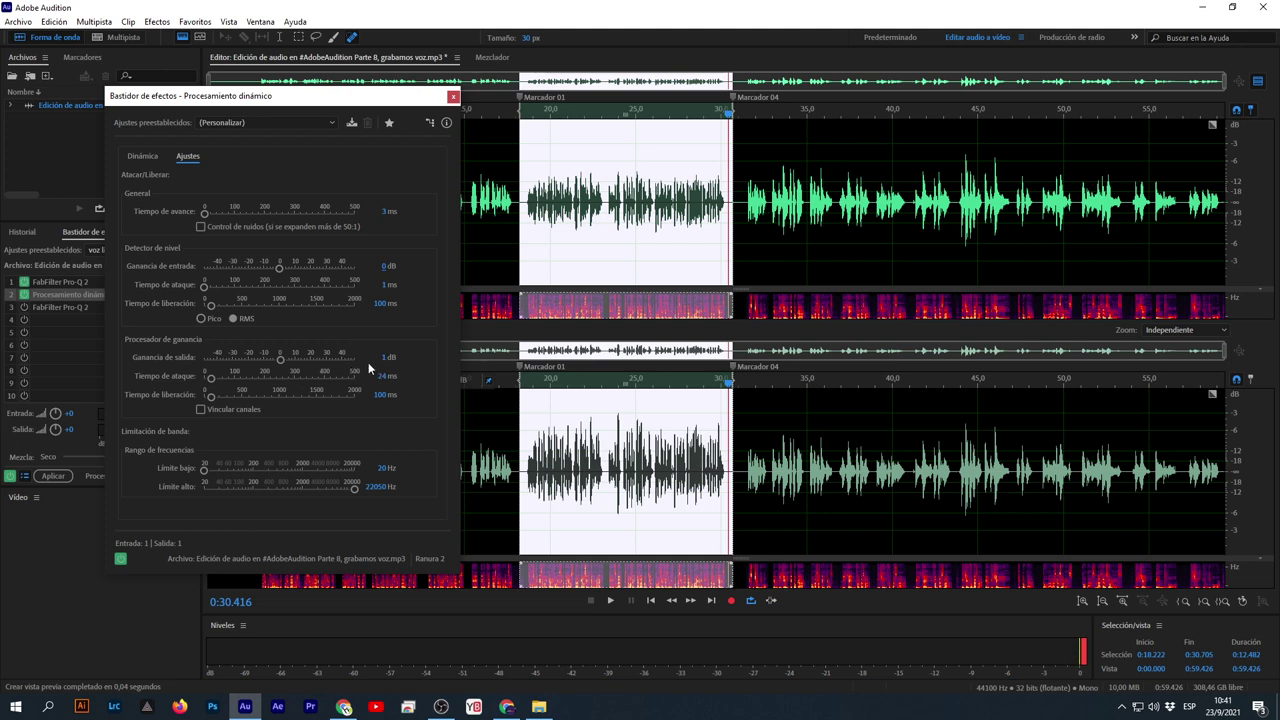
Try a higher output gain for the gain processor and return it to 1 dB
{"action": "left_click", "coordinate": [384, 359]}
{"action": "key", "text": "Return"}
{"action": "left_click", "coordinate": [383, 359]}
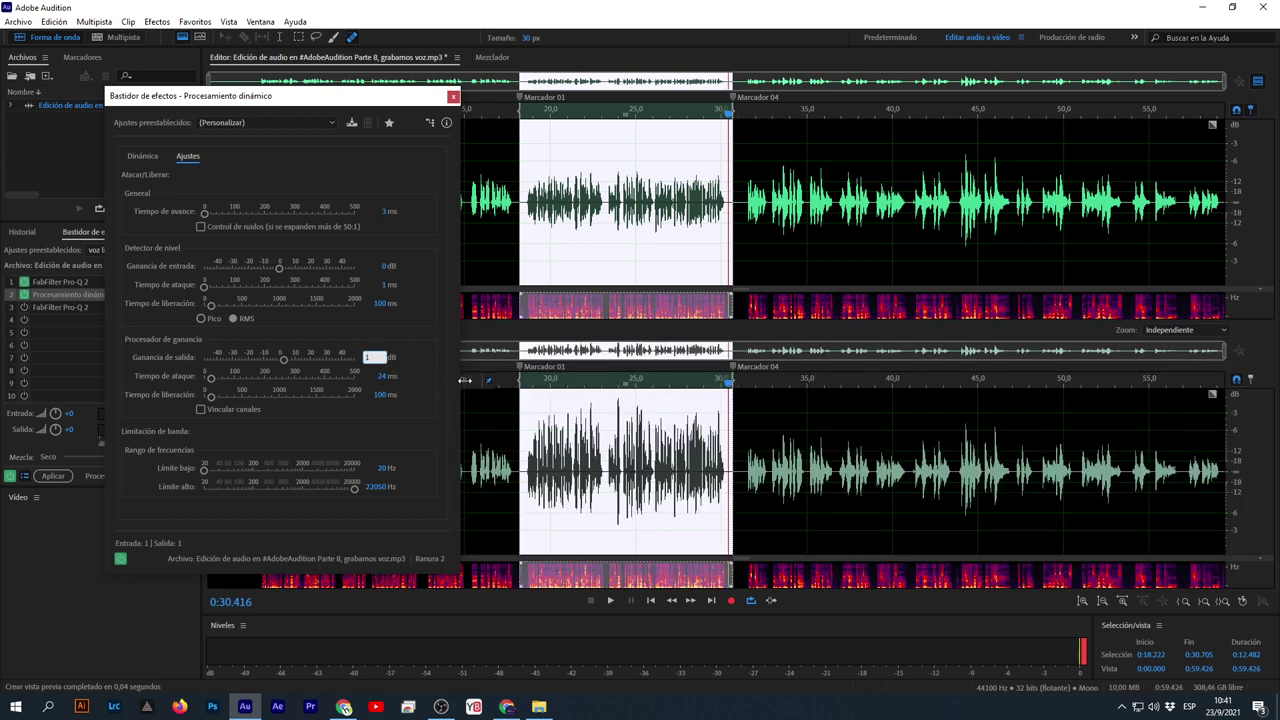
{"action": "key", "text": "Return"}
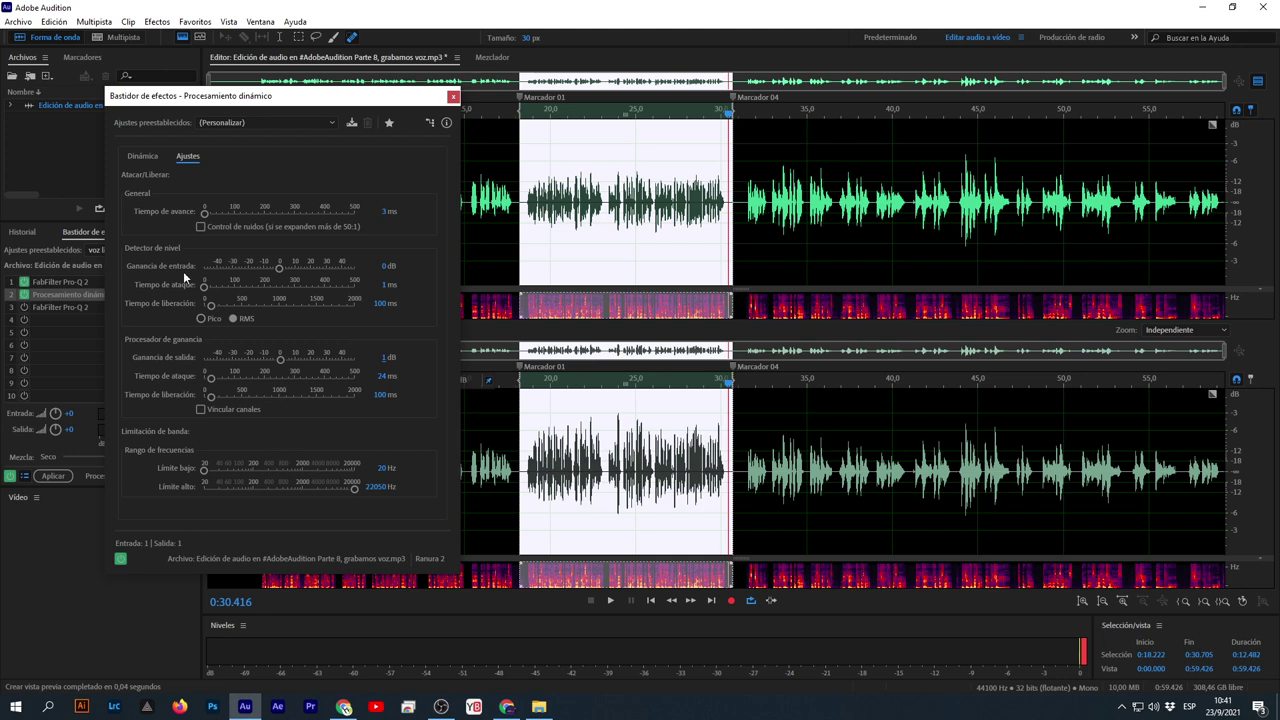
Lower the dynamics curve's end point to -50.6 dB, move the upper point to a -18.38 dB threshold, and play the selection
{"action": "left_click", "coordinate": [152, 157]}
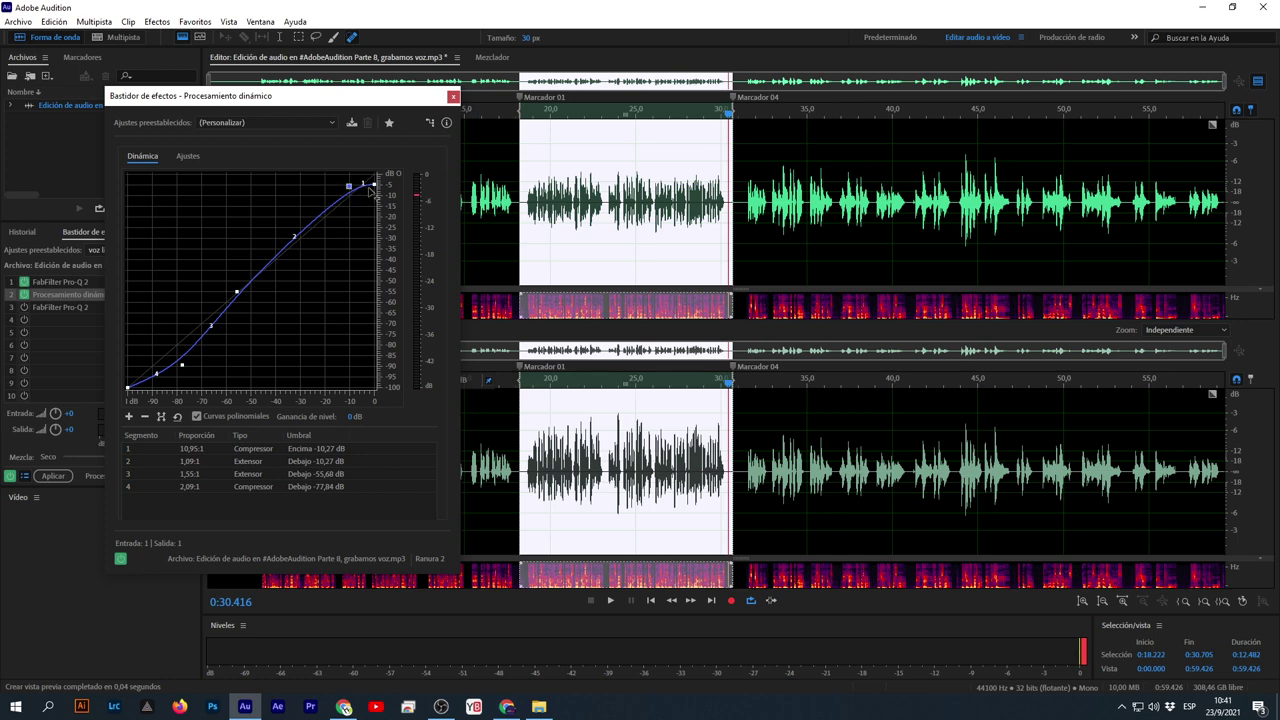
{"action": "left_click_drag", "start_coordinate": [374, 184], "coordinate": [336, 219]}
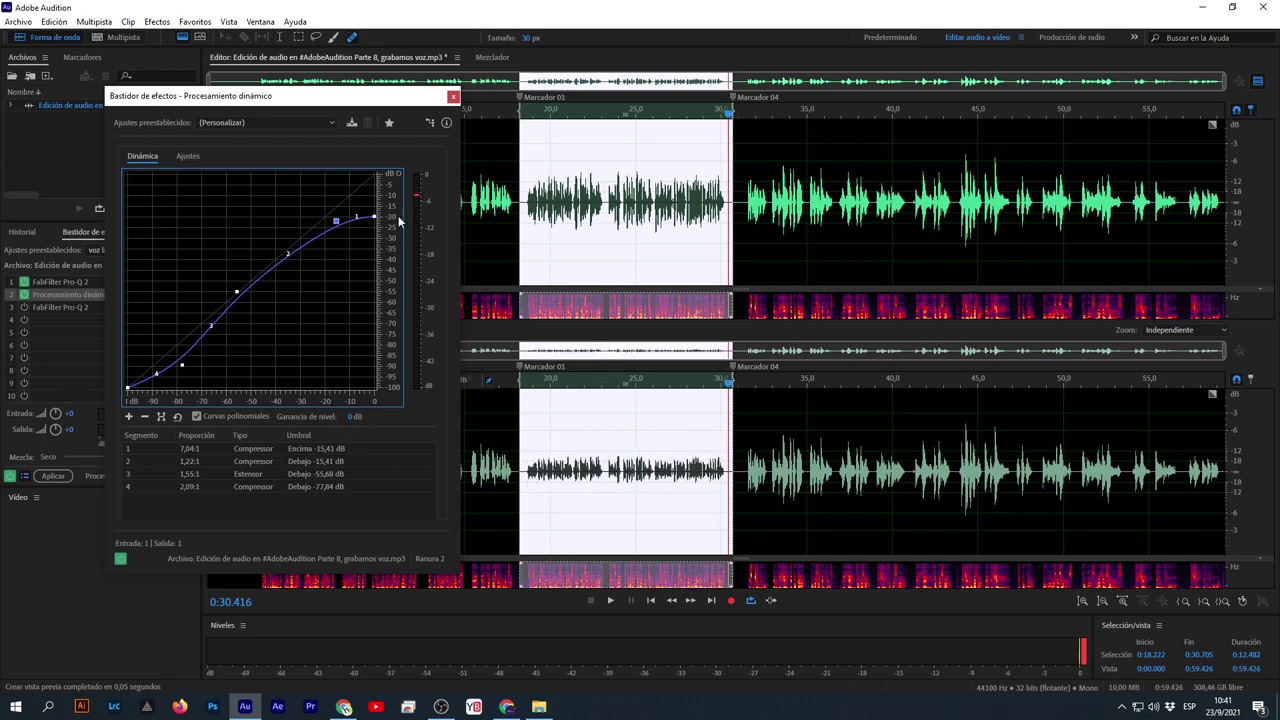
{"action": "left_click_drag", "start_coordinate": [375, 216], "coordinate": [394, 286]}
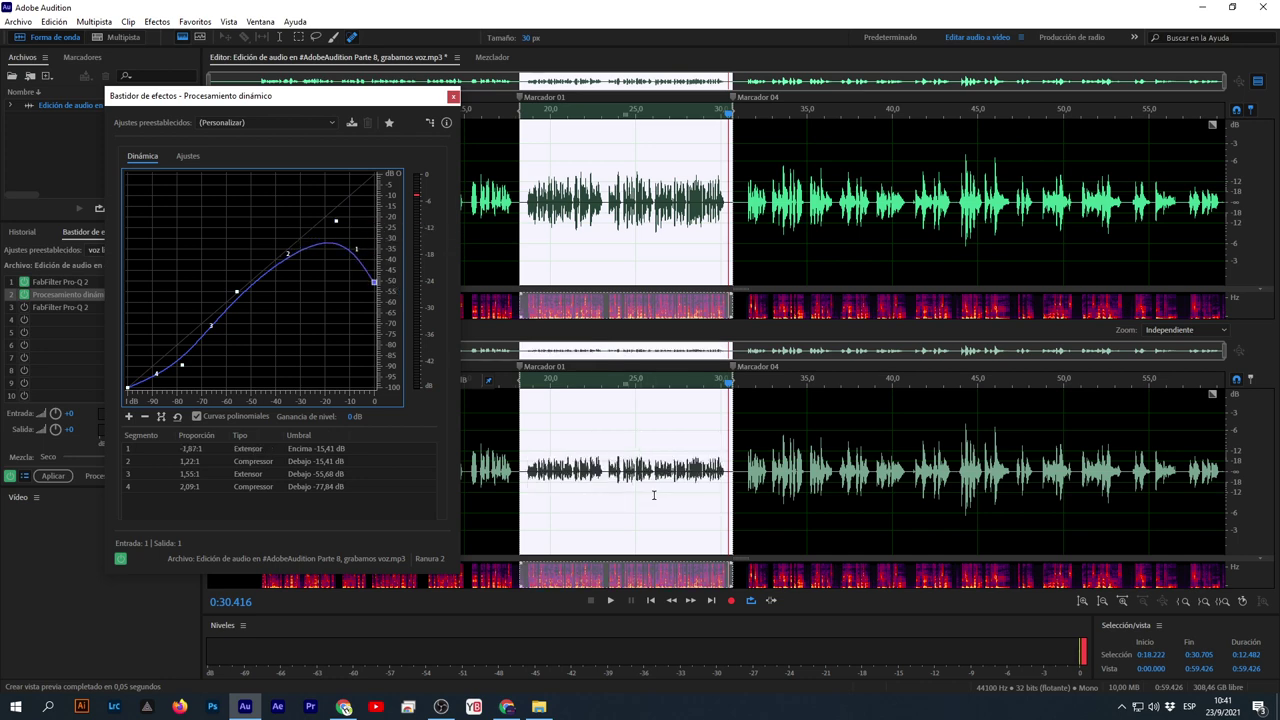
{"action": "left_click_drag", "start_coordinate": [330, 232], "coordinate": [311, 174]}
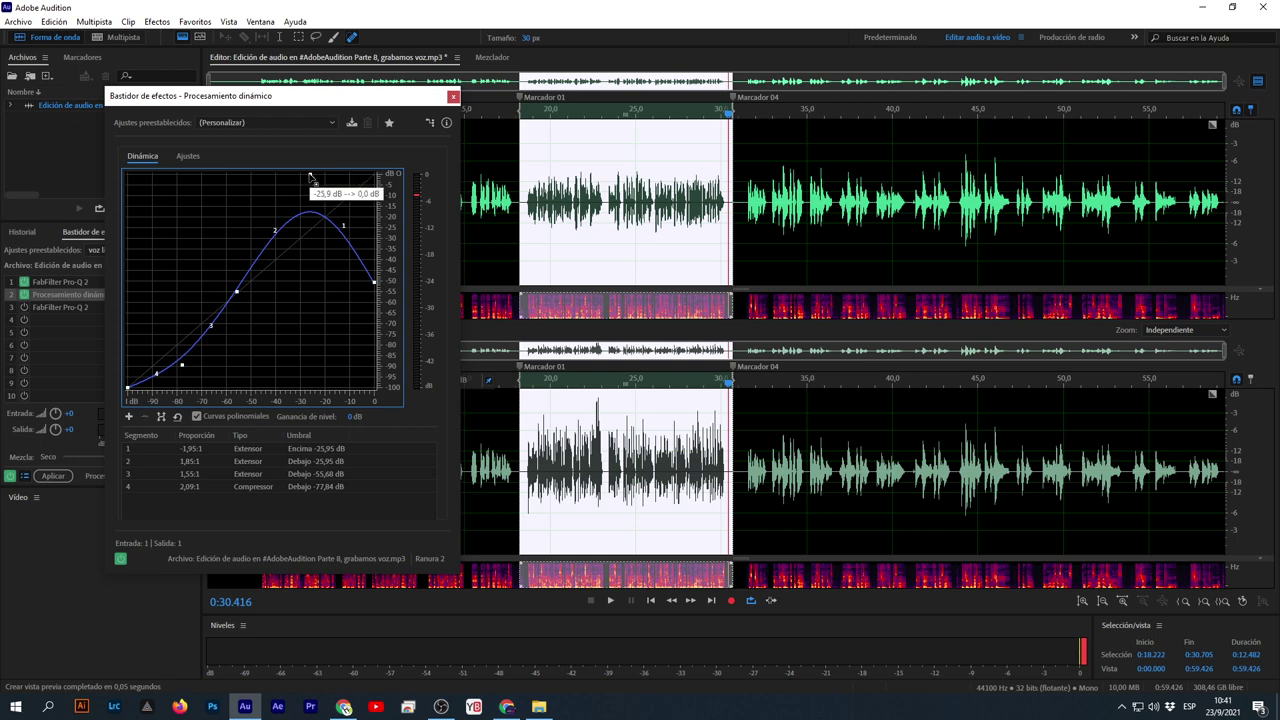
{"action": "left_click_drag", "start_coordinate": [310, 175], "coordinate": [329, 182]}
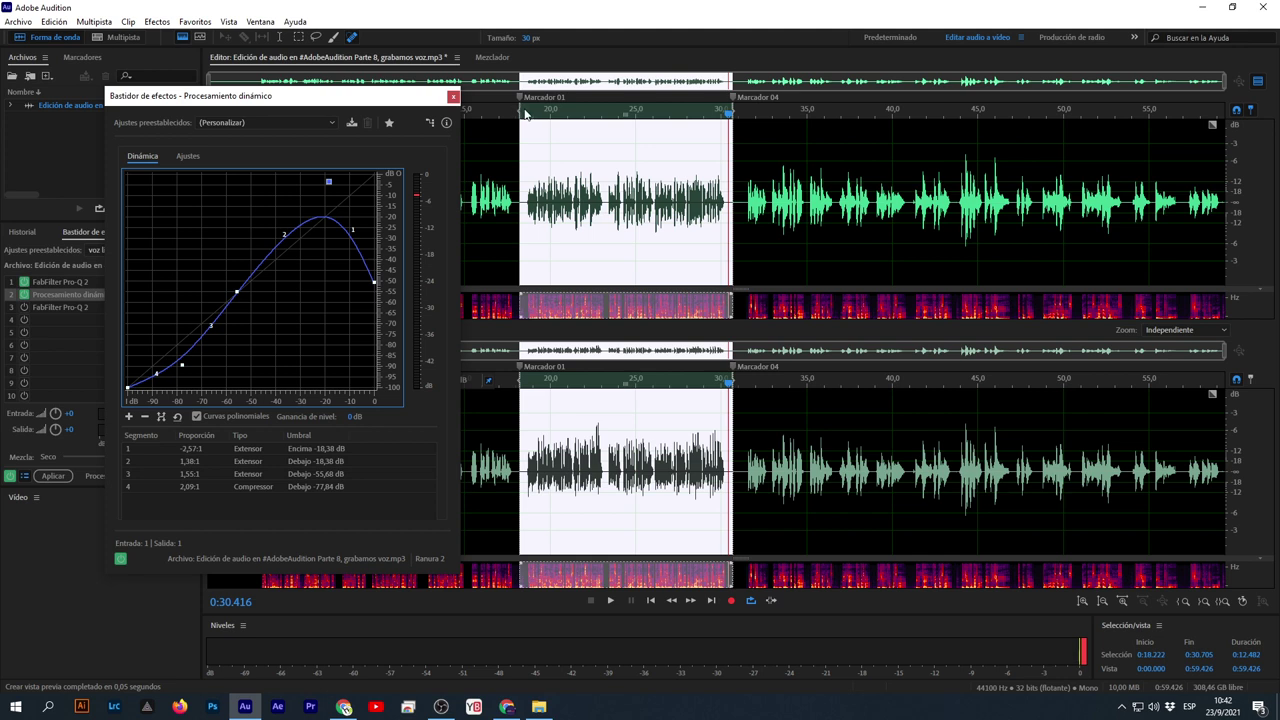
{"action": "key", "text": "space"}
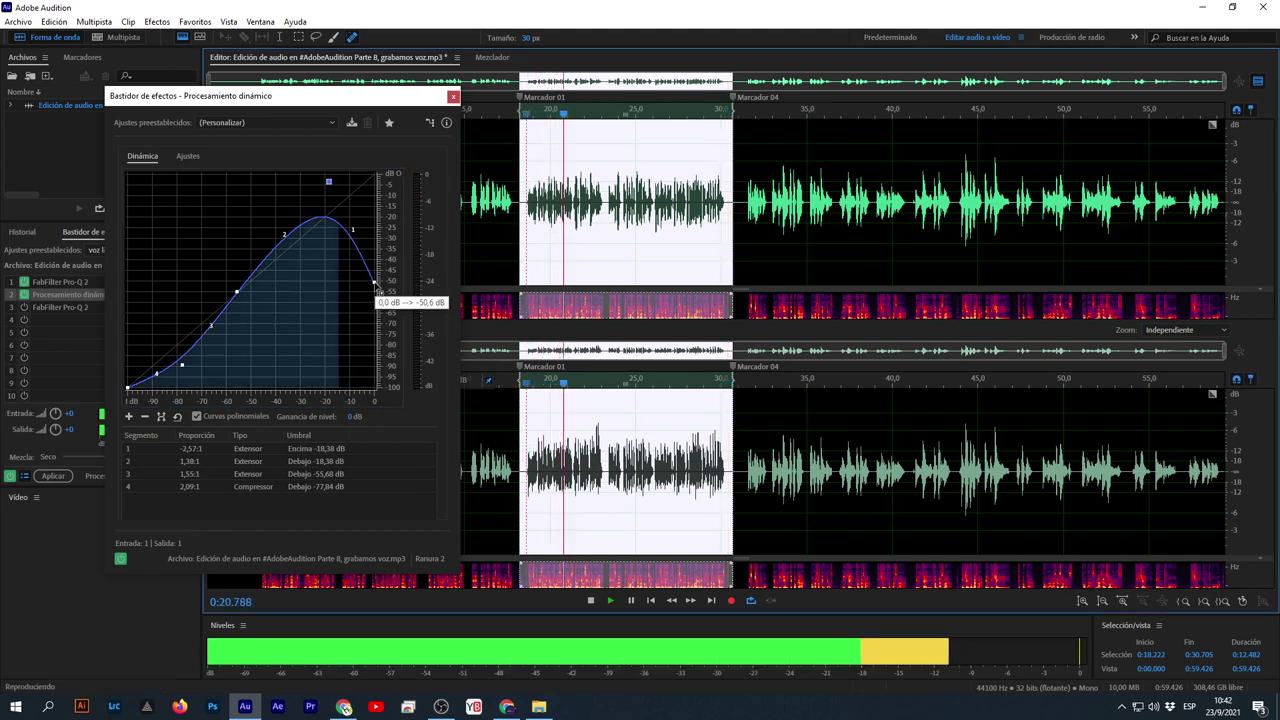
Try the dynamics curve's end point at -34.7 dB with the upper point at a -40.81 dB threshold, and stop playback
{"action": "left_click_drag", "start_coordinate": [375, 282], "coordinate": [371, 247]}
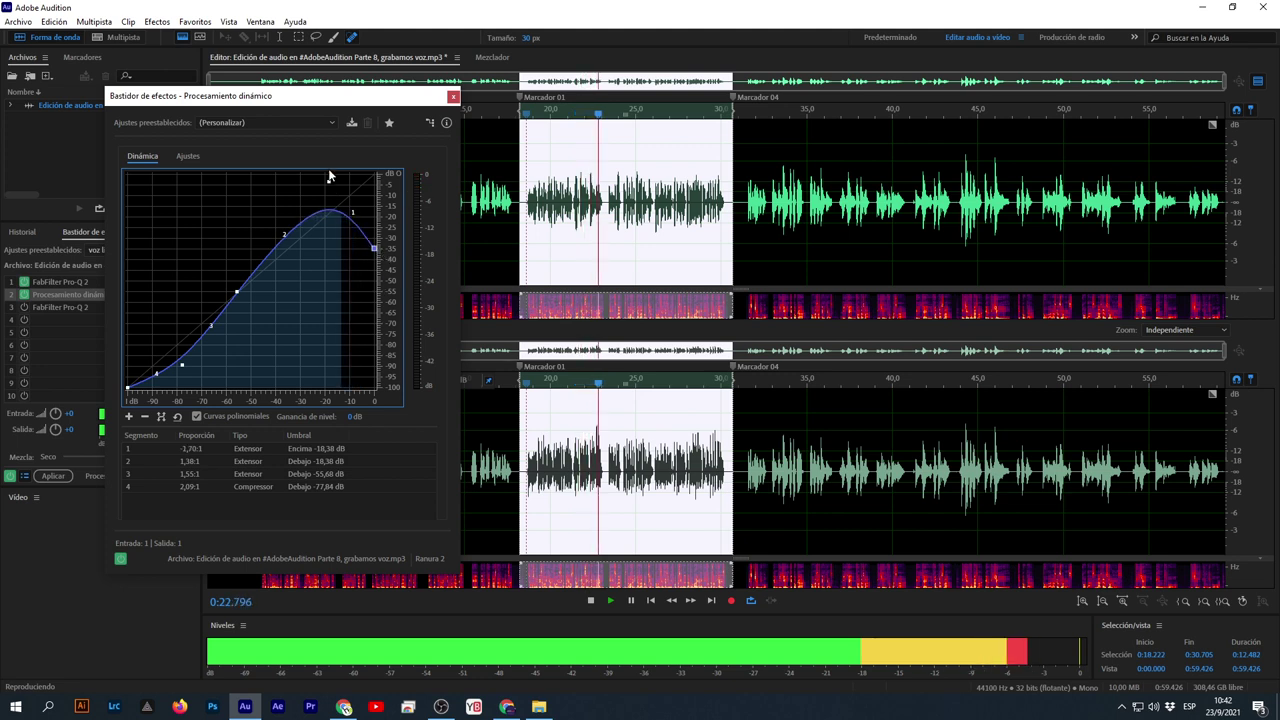
{"action": "left_click_drag", "start_coordinate": [329, 181], "coordinate": [273, 224]}
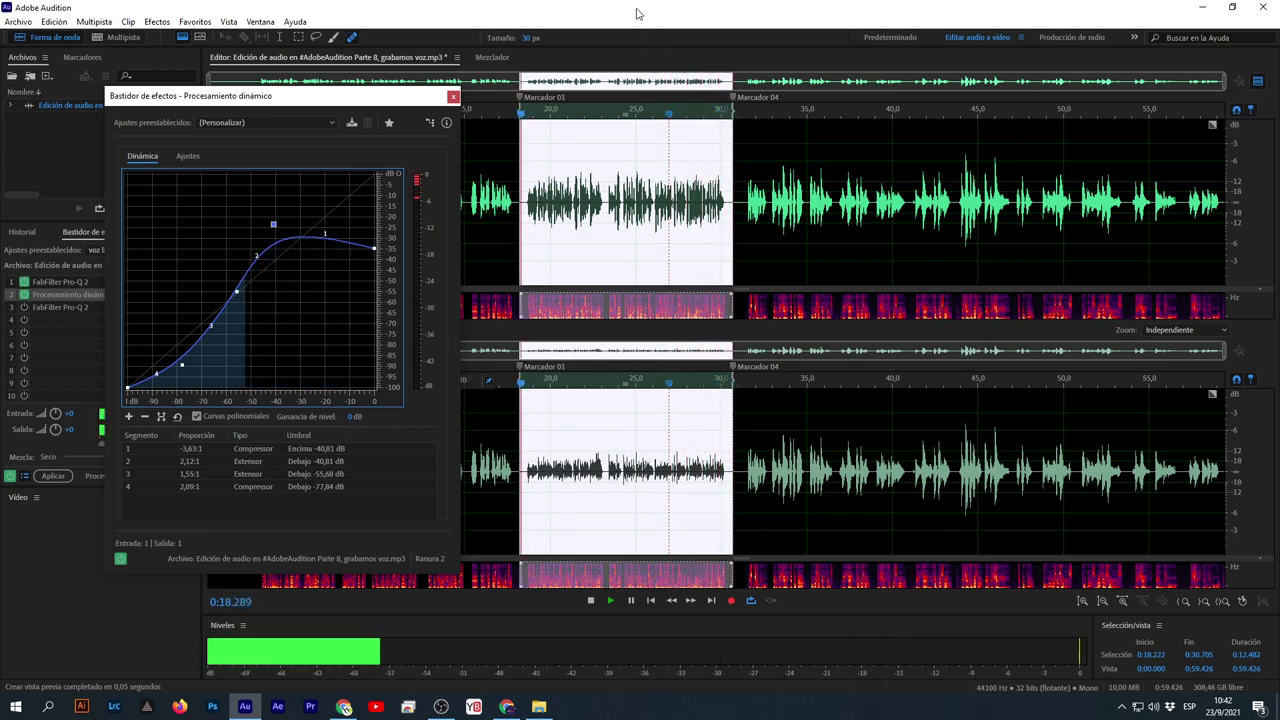
{"action": "key", "text": "space"}
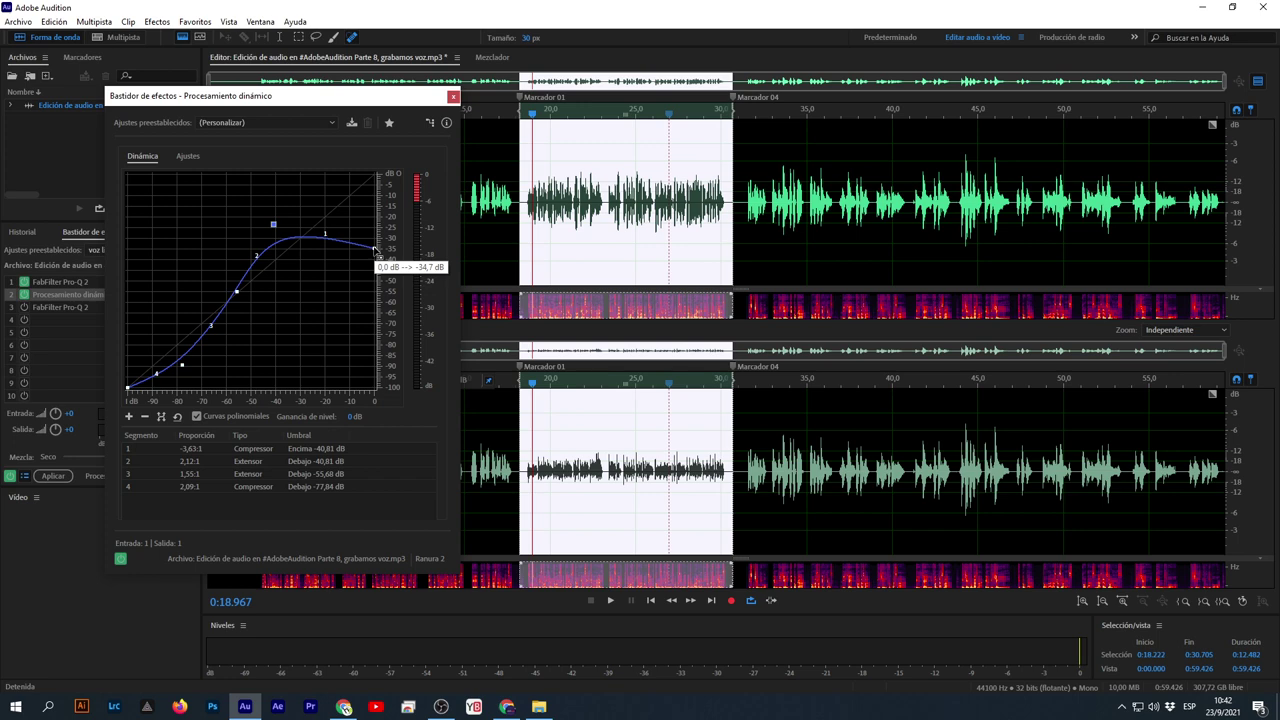
Raise the dynamics curve's end point to about -4 dB and move the upper point to a -19.46 dB threshold
{"action": "left_click_drag", "start_coordinate": [375, 250], "coordinate": [379, 253]}
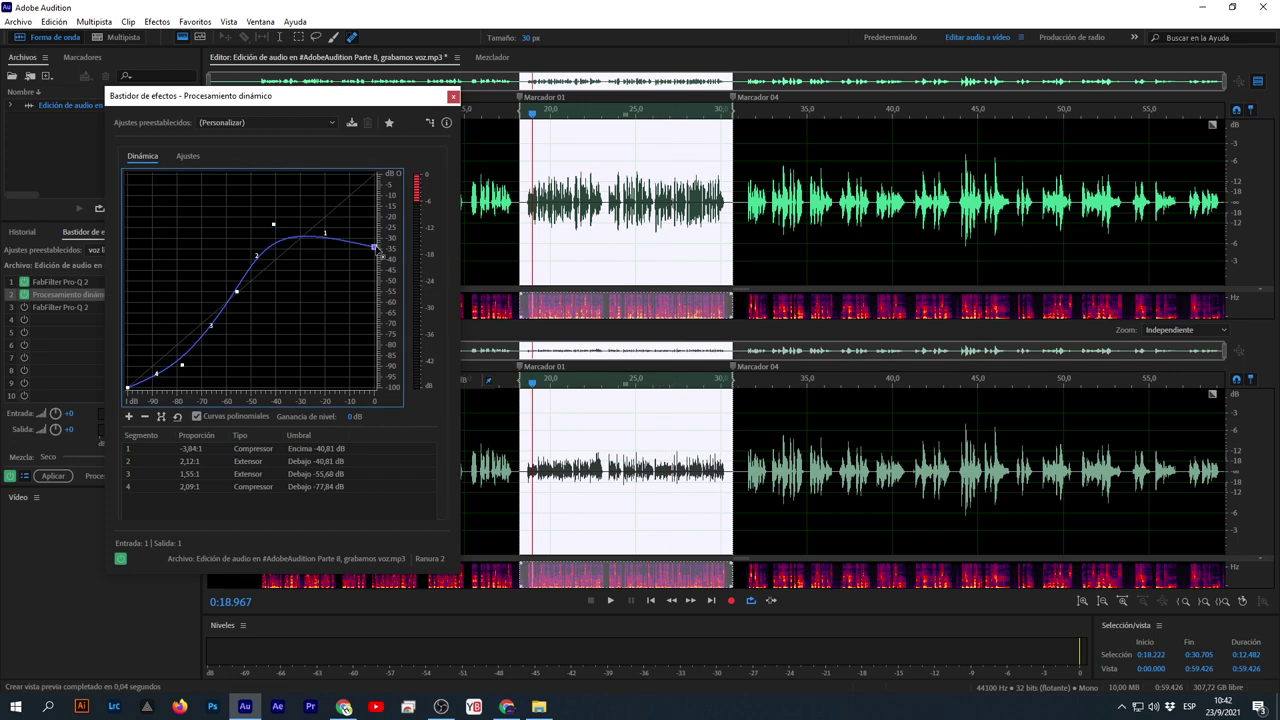
{"action": "left_click_drag", "start_coordinate": [381, 256], "coordinate": [384, 199]}
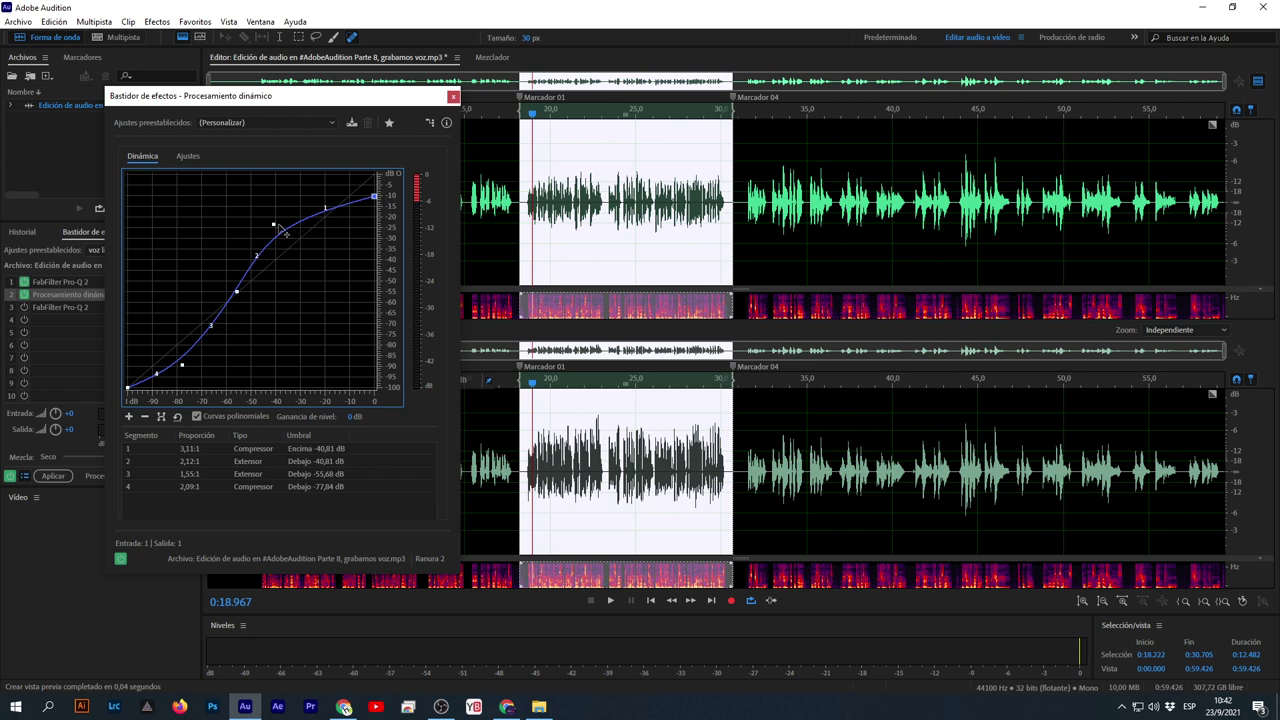
{"action": "left_click_drag", "start_coordinate": [274, 224], "coordinate": [299, 223]}
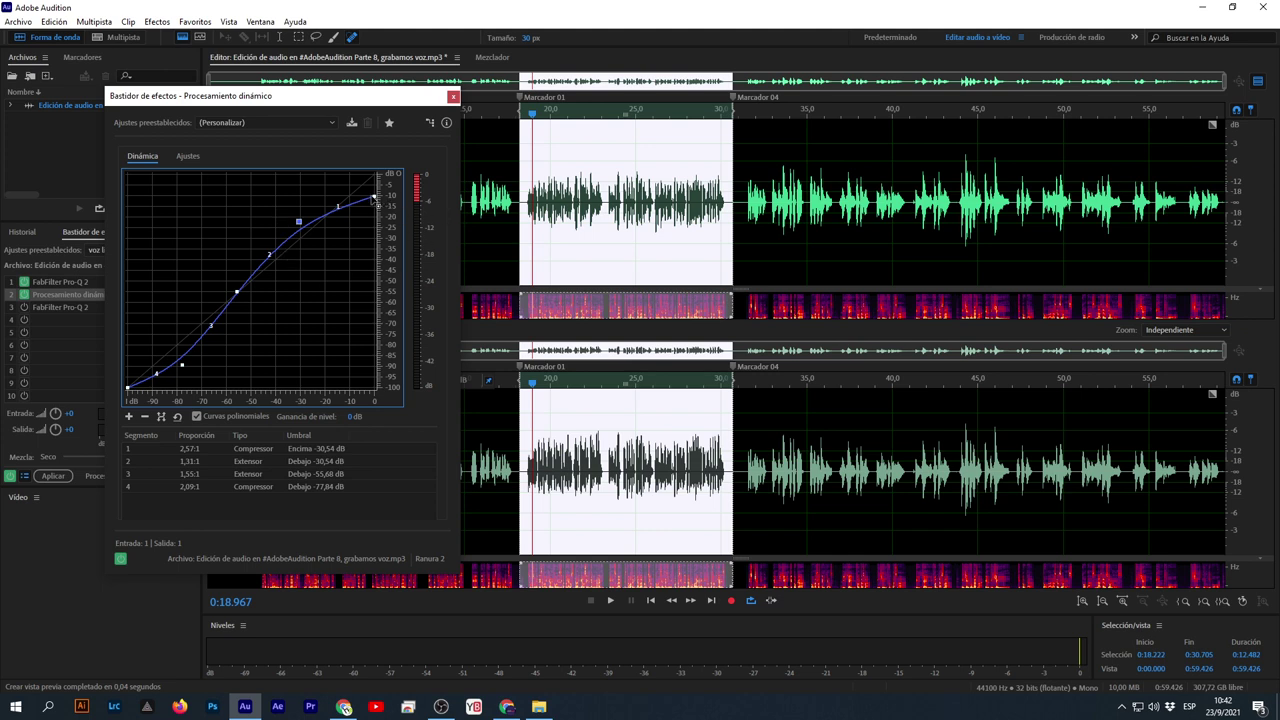
{"action": "left_click_drag", "start_coordinate": [374, 198], "coordinate": [375, 183]}
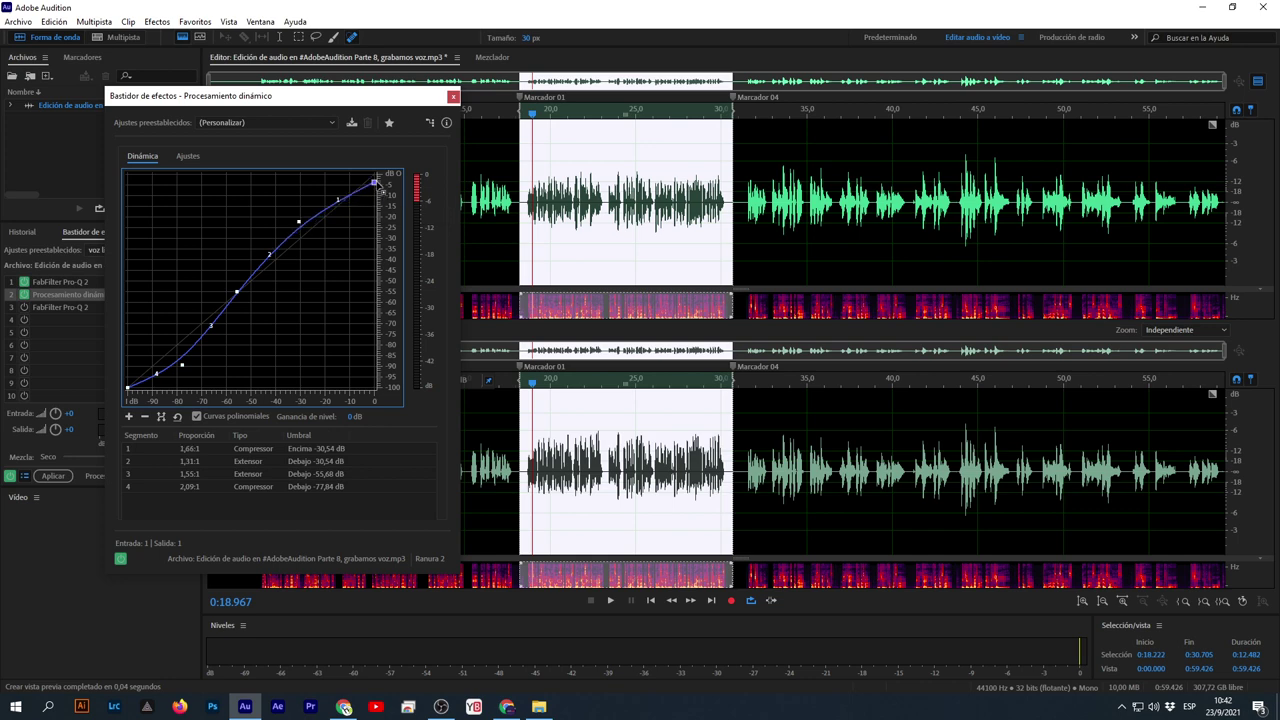
{"action": "left_click_drag", "start_coordinate": [298, 220], "coordinate": [326, 203]}
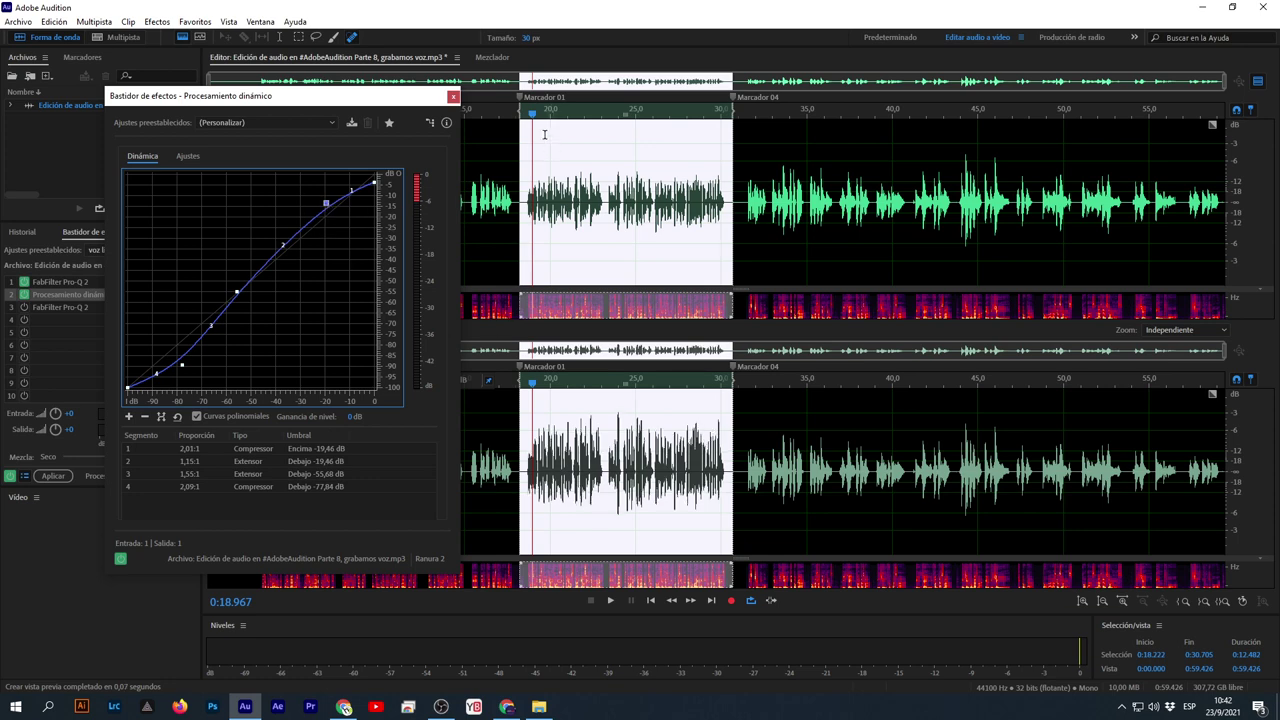
Play the selection from near its start and compare the sound with Procesamiento dinámico switched off and on
{"action": "left_click", "coordinate": [525, 112]}
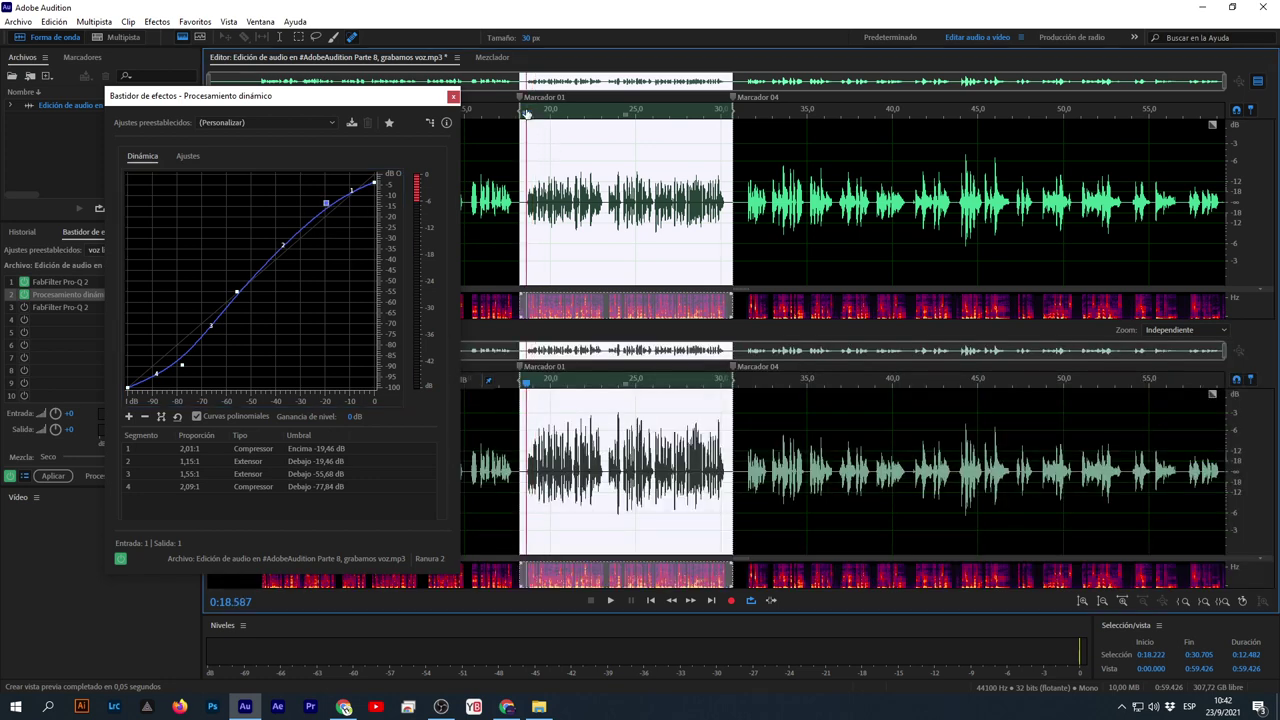
{"action": "key", "text": "space"}
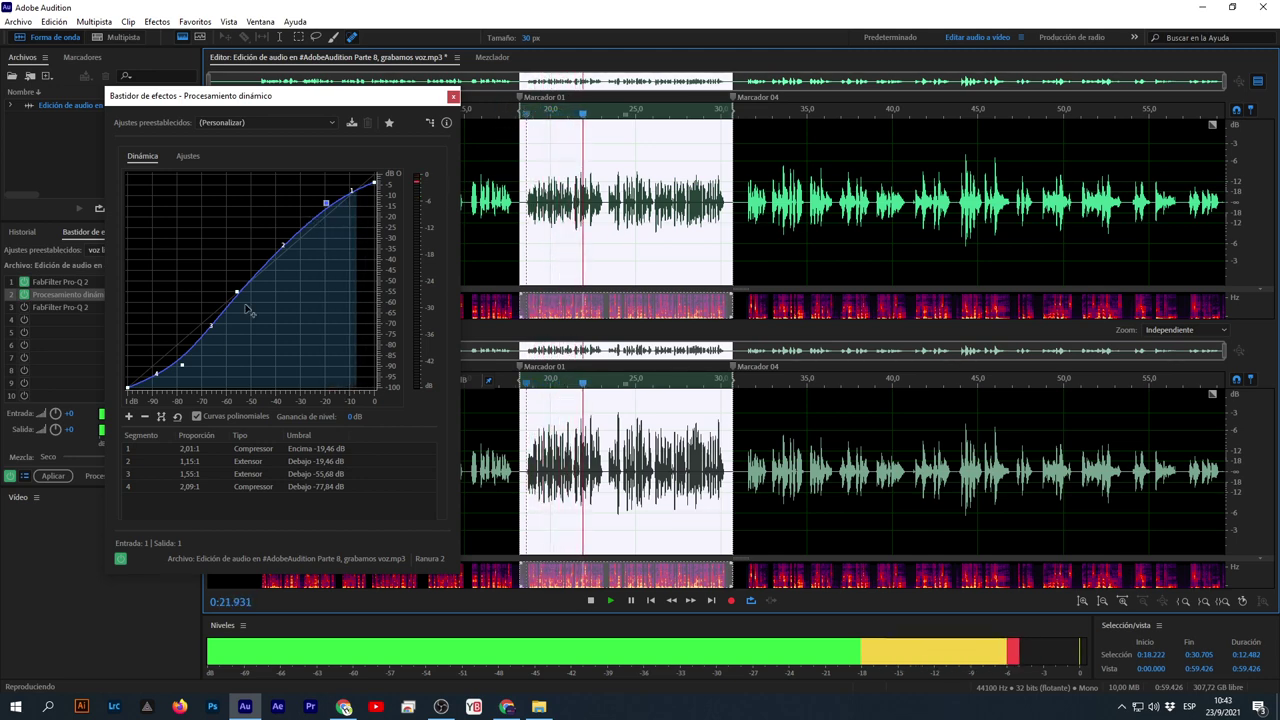
{"action": "left_click", "coordinate": [120, 558]}
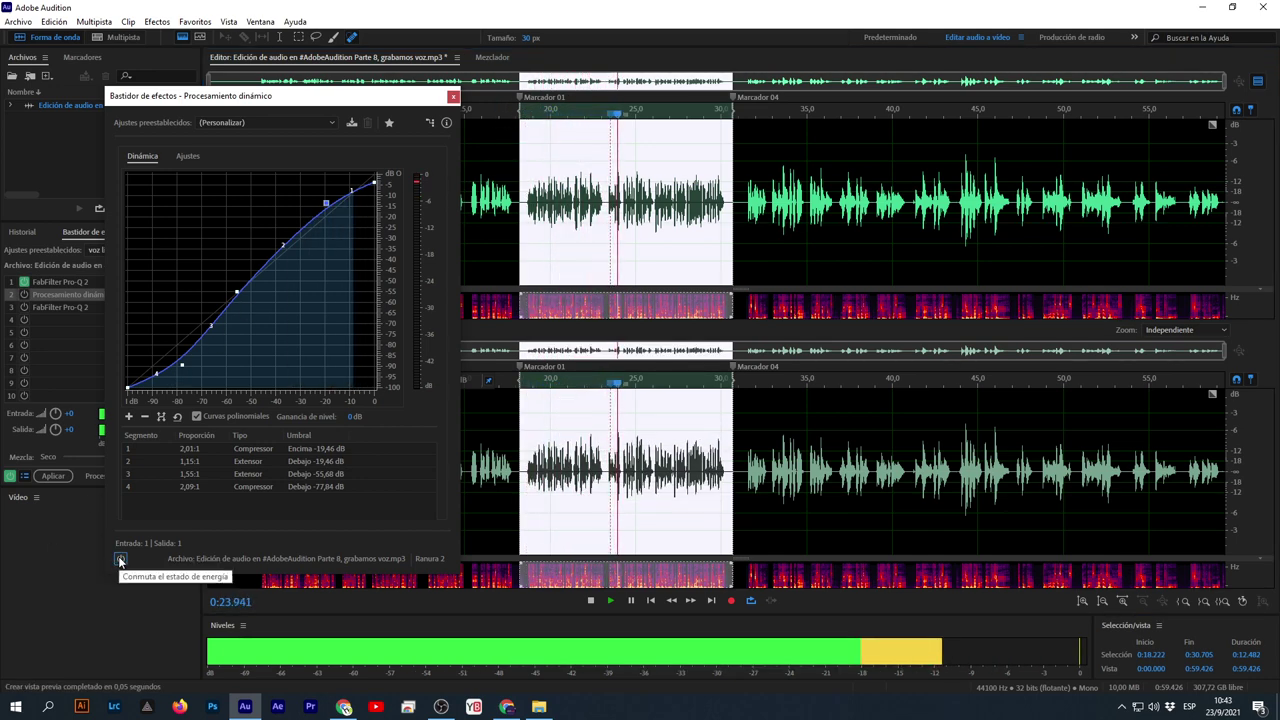
{"action": "left_click", "coordinate": [120, 558]}
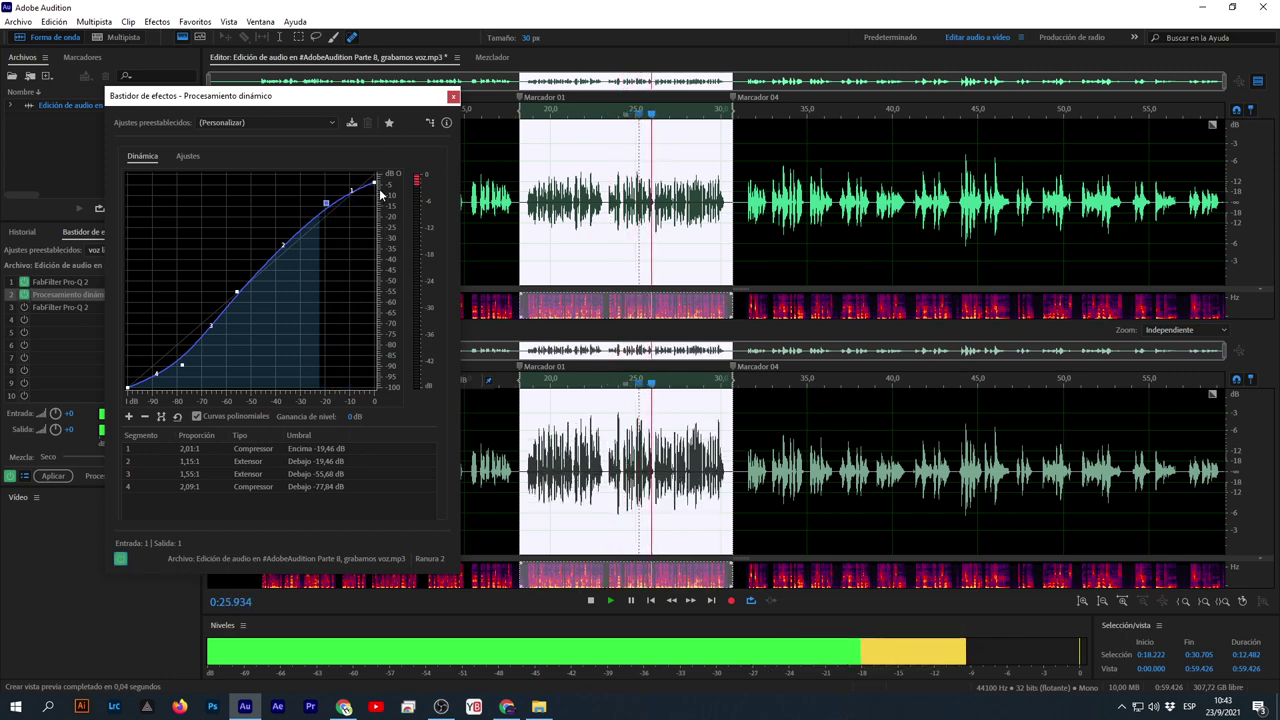
Move the curve's upper point to a -15.14 dB threshold and compare playback with the whole effects rack bypassed and enabled
{"action": "left_click_drag", "start_coordinate": [377, 184], "coordinate": [338, 194]}
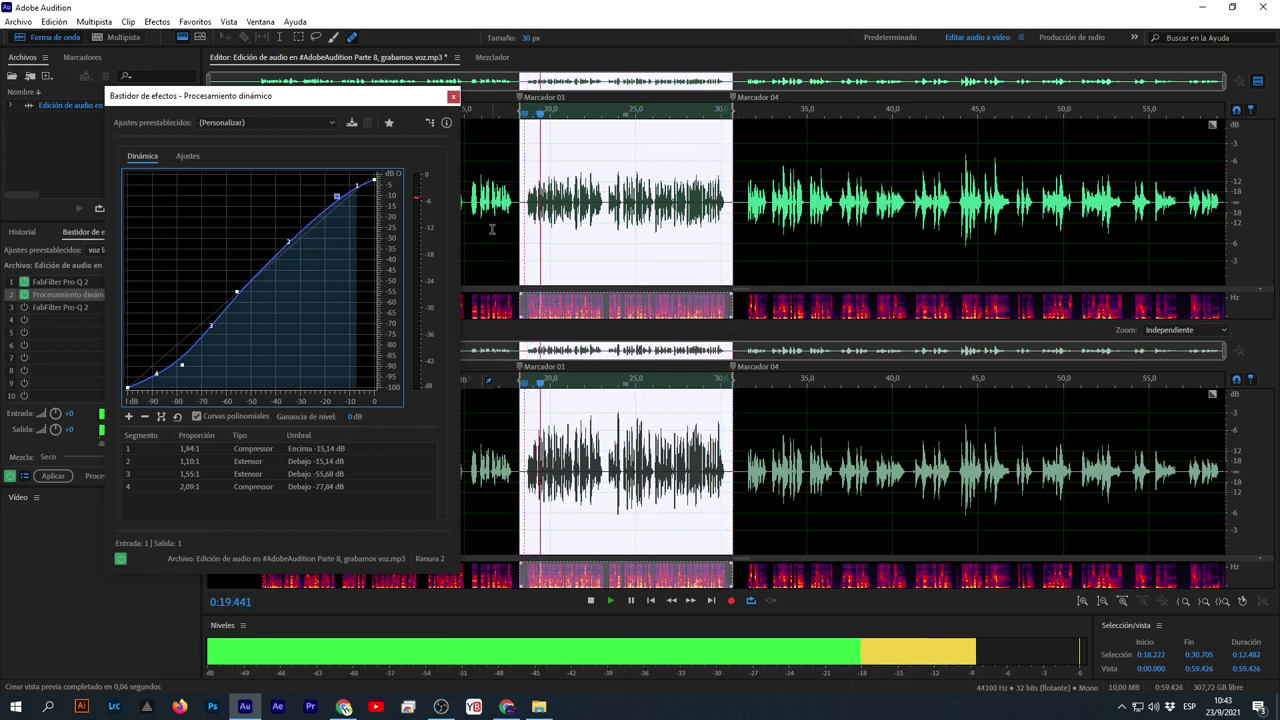
{"action": "left_click", "coordinate": [11, 476]}
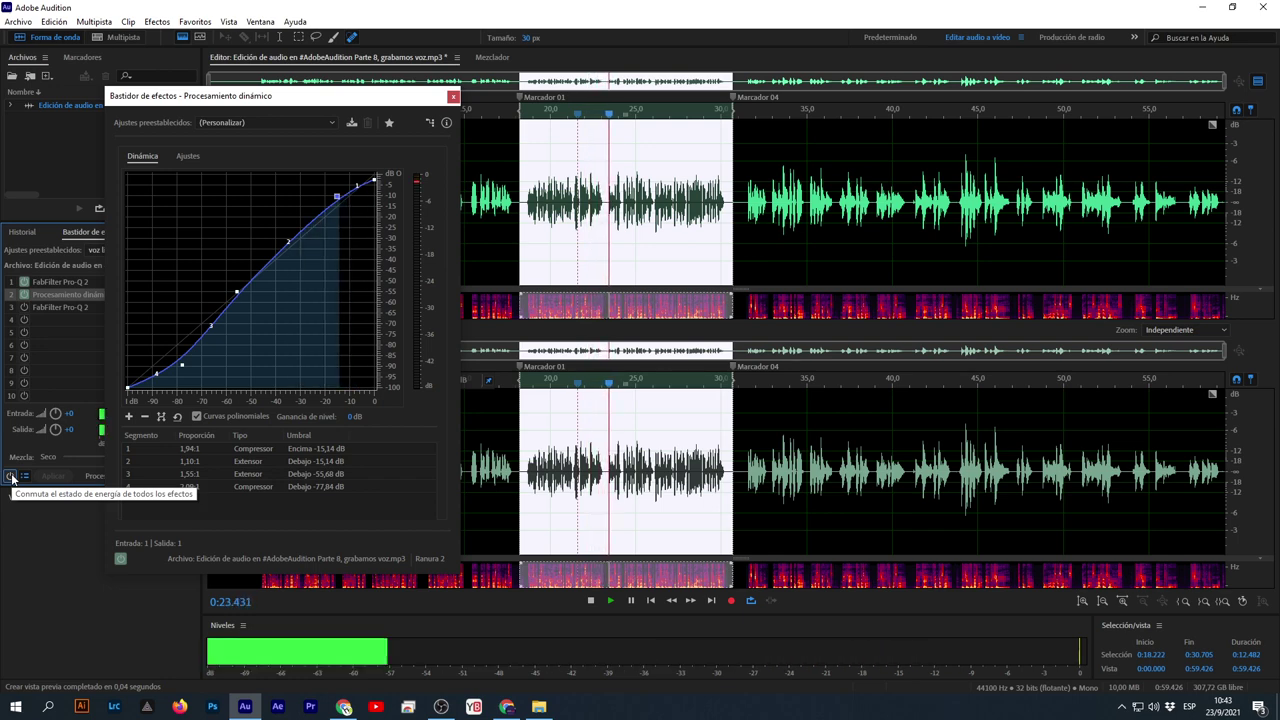
{"action": "left_click", "coordinate": [11, 476]}
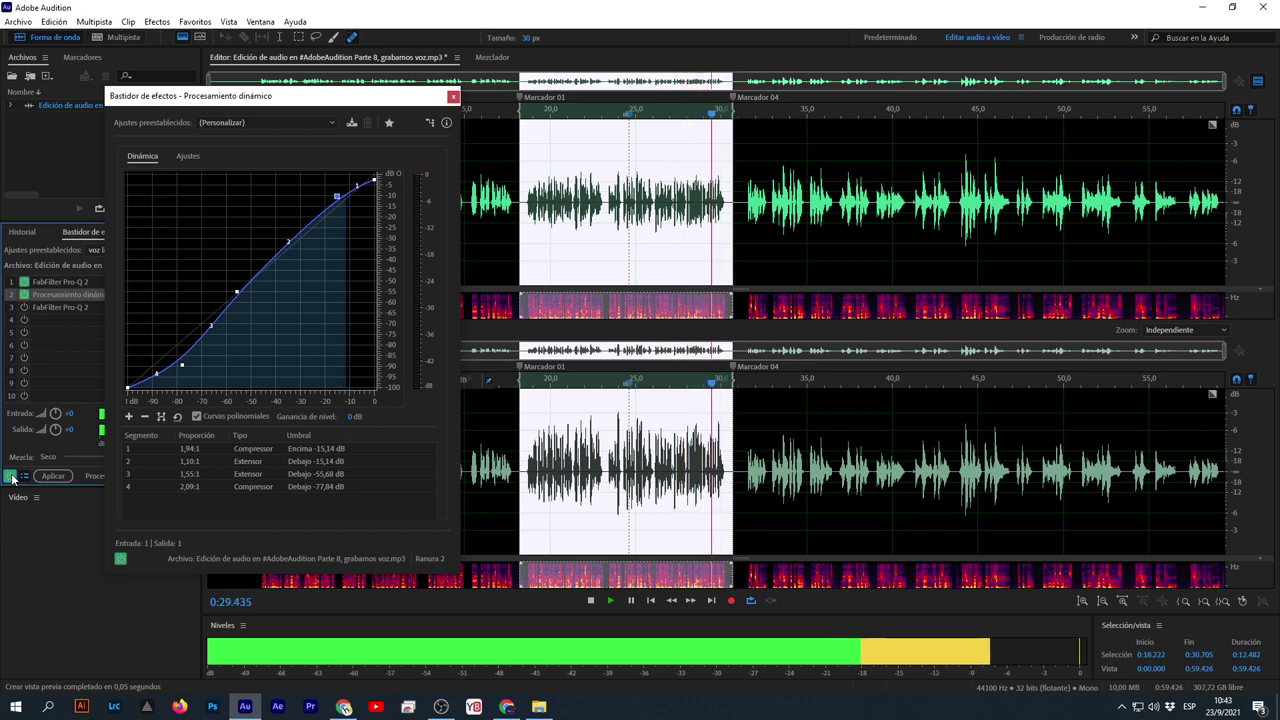
{"action": "left_click", "coordinate": [11, 476]}
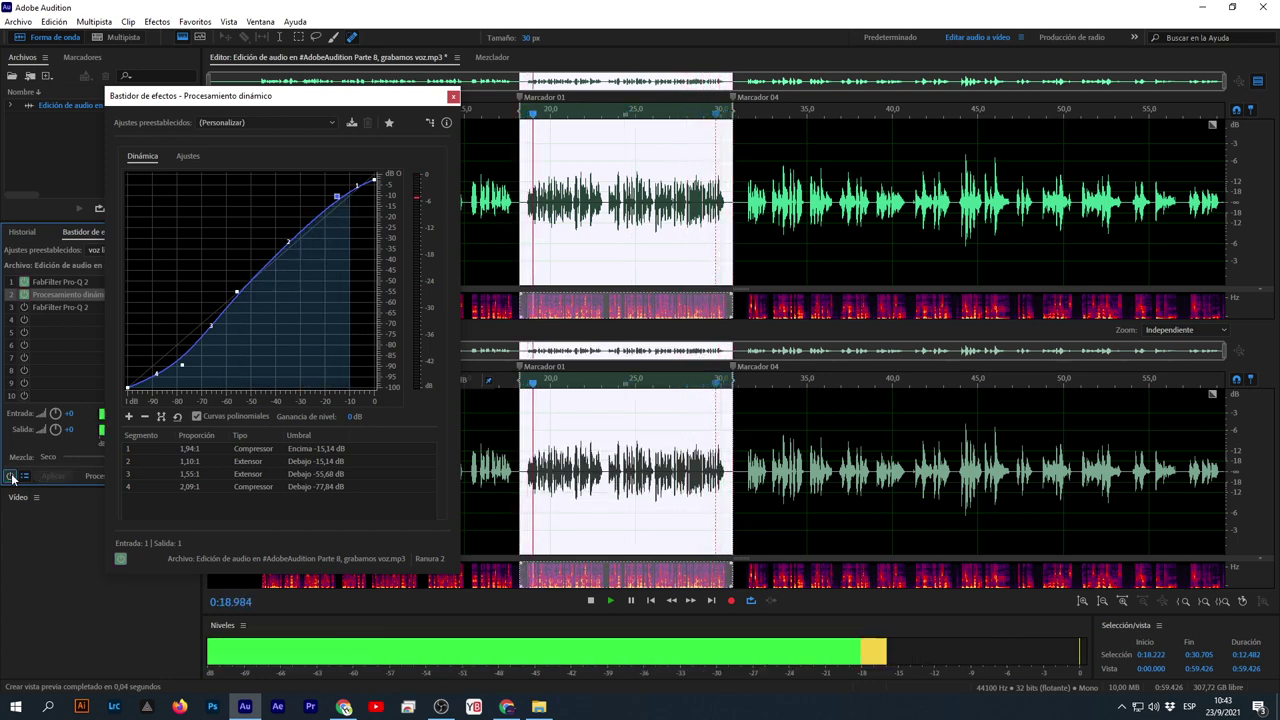
{"action": "key", "text": "space"}
{"action": "left_click", "coordinate": [11, 476]}
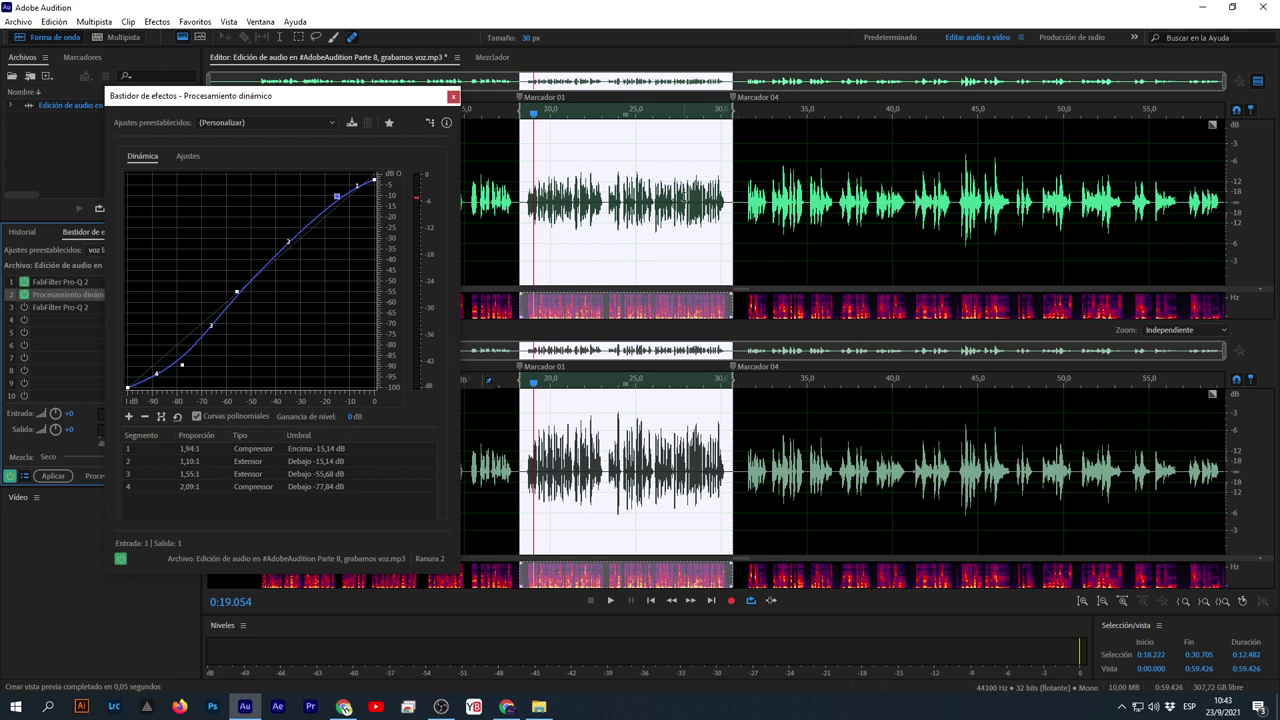
Close the Procesamiento dinámico window and hide the spectral display and the preview editor
{"action": "left_click", "coordinate": [453, 97]}
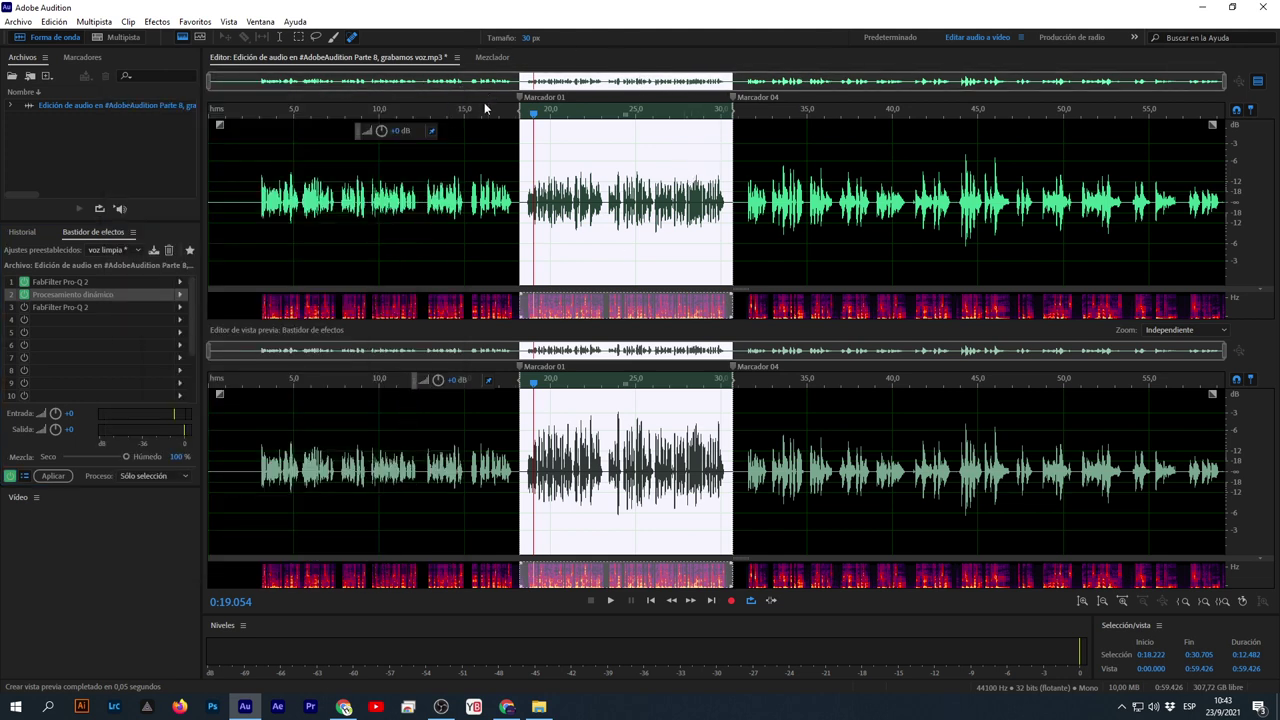
{"action": "left_click", "coordinate": [181, 37]}
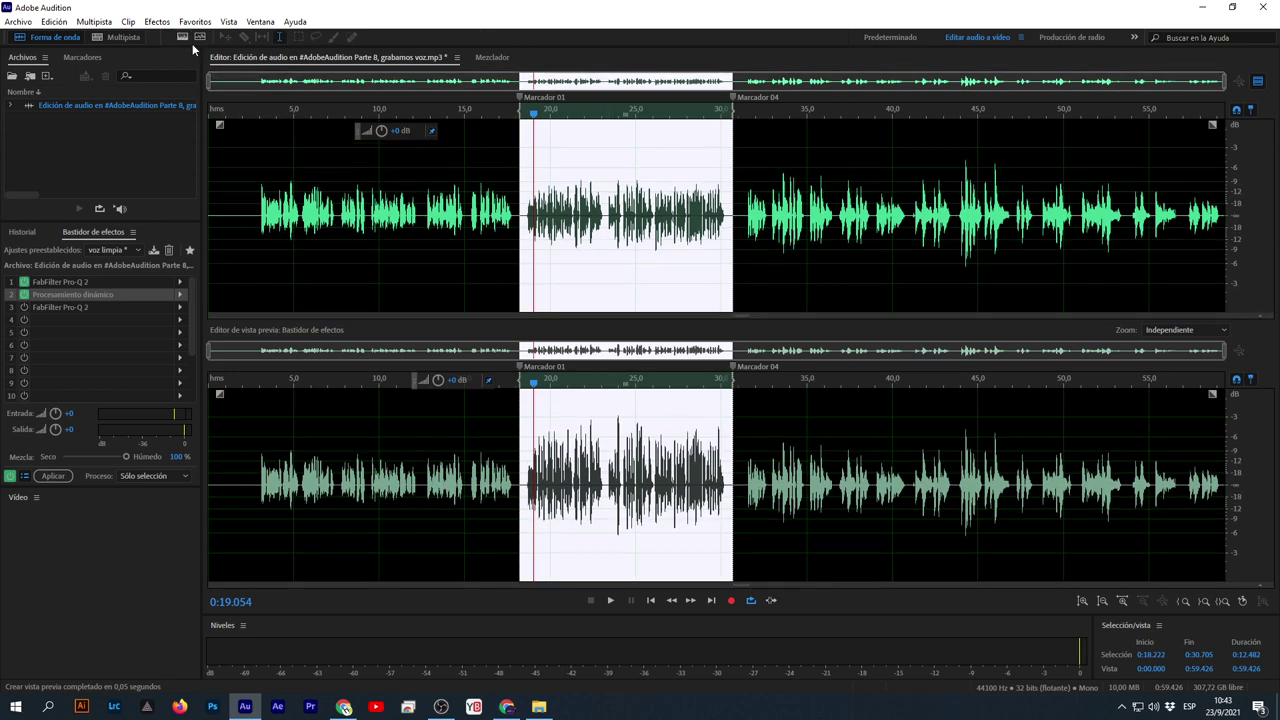
{"action": "left_click", "coordinate": [1258, 82]}
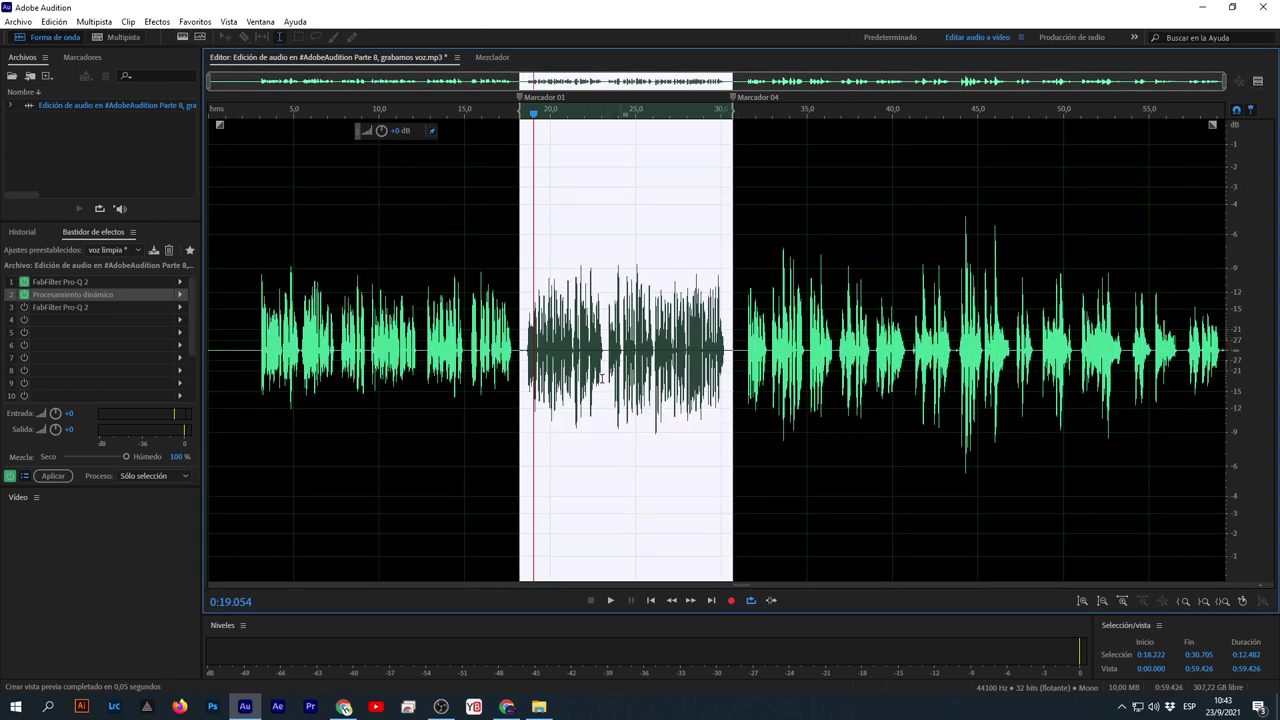
{"action": "scroll", "coordinate": [566, 358], "scroll_direction": "up", "scroll_amount": 3}
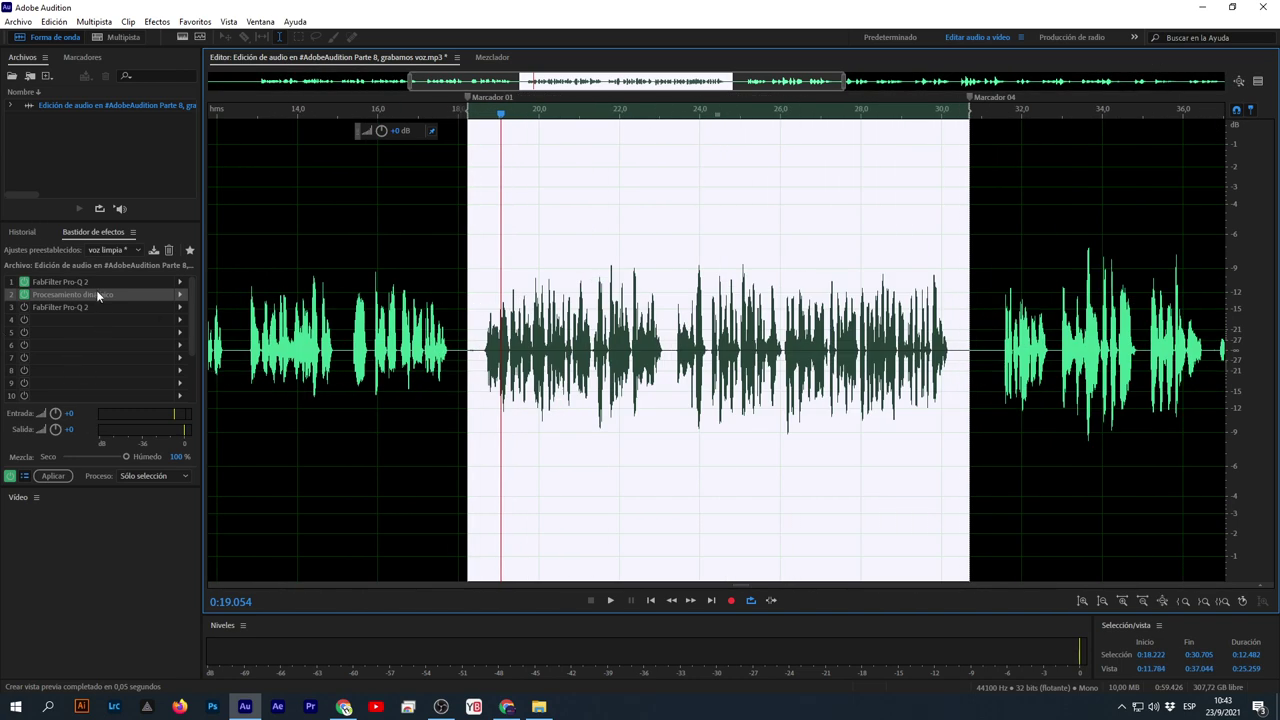
Try applying the effects rack to the selection and play a moment of the processed audio
{"action": "left_click", "coordinate": [58, 477]}
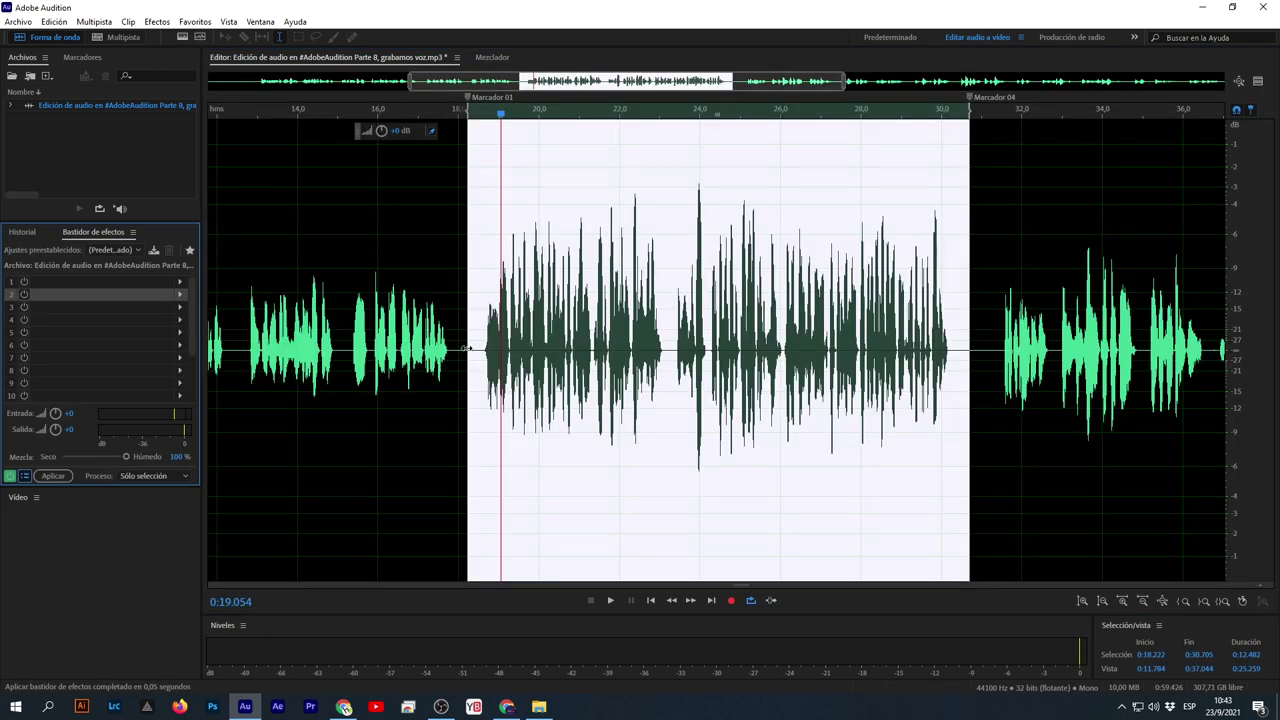
{"action": "scroll", "coordinate": [530, 335], "scroll_direction": "down", "scroll_amount": 3}
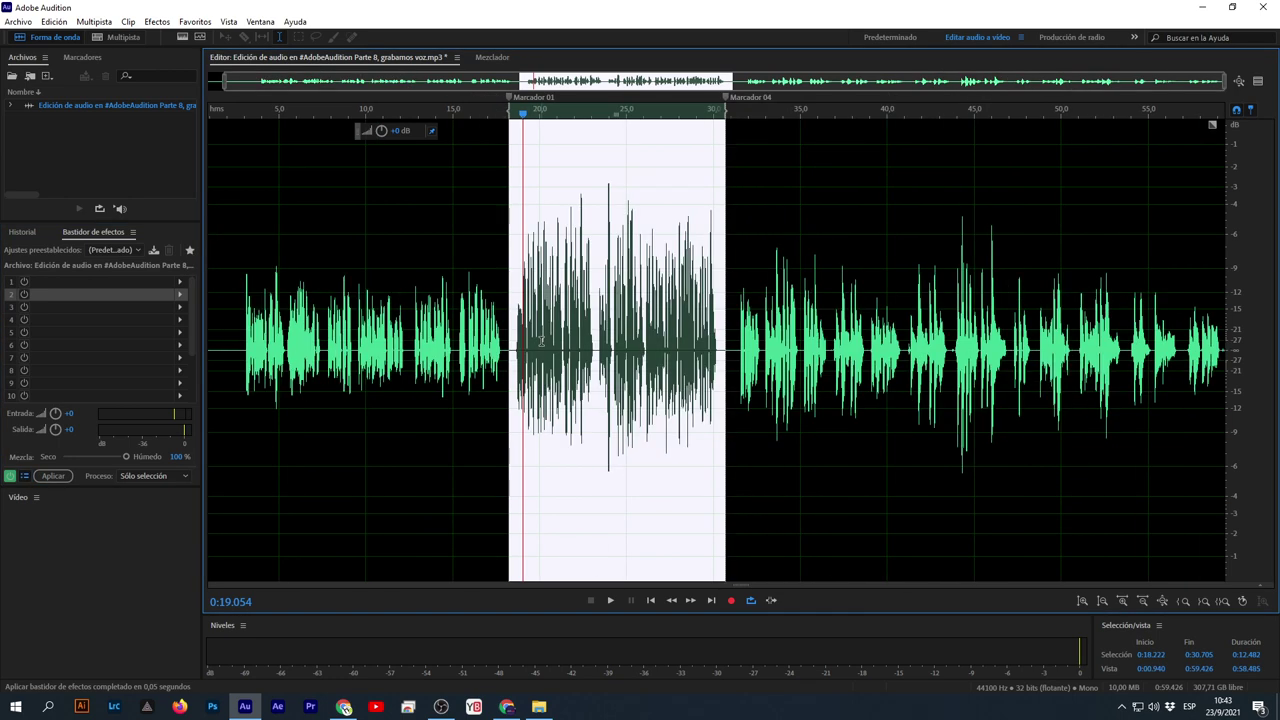
{"action": "scroll", "coordinate": [547, 341], "scroll_direction": "down", "scroll_amount": 1}
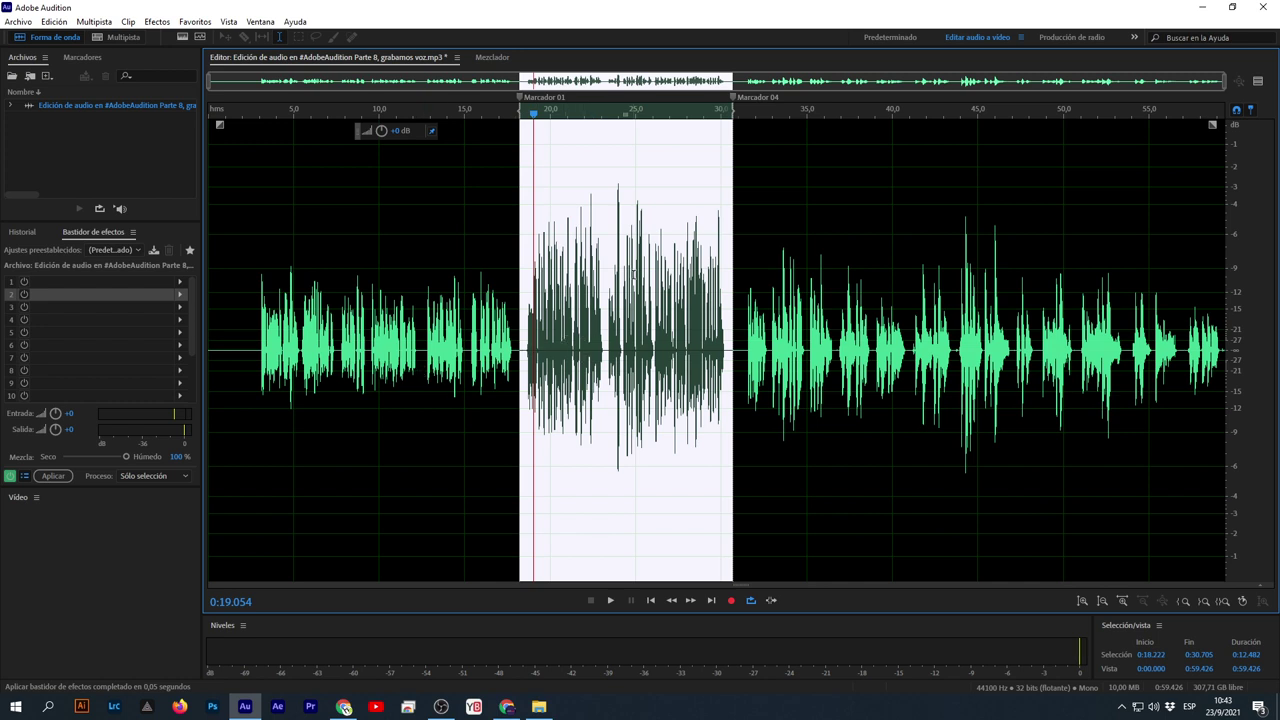
{"action": "key", "text": "space"}
{"action": "key", "text": "space"}
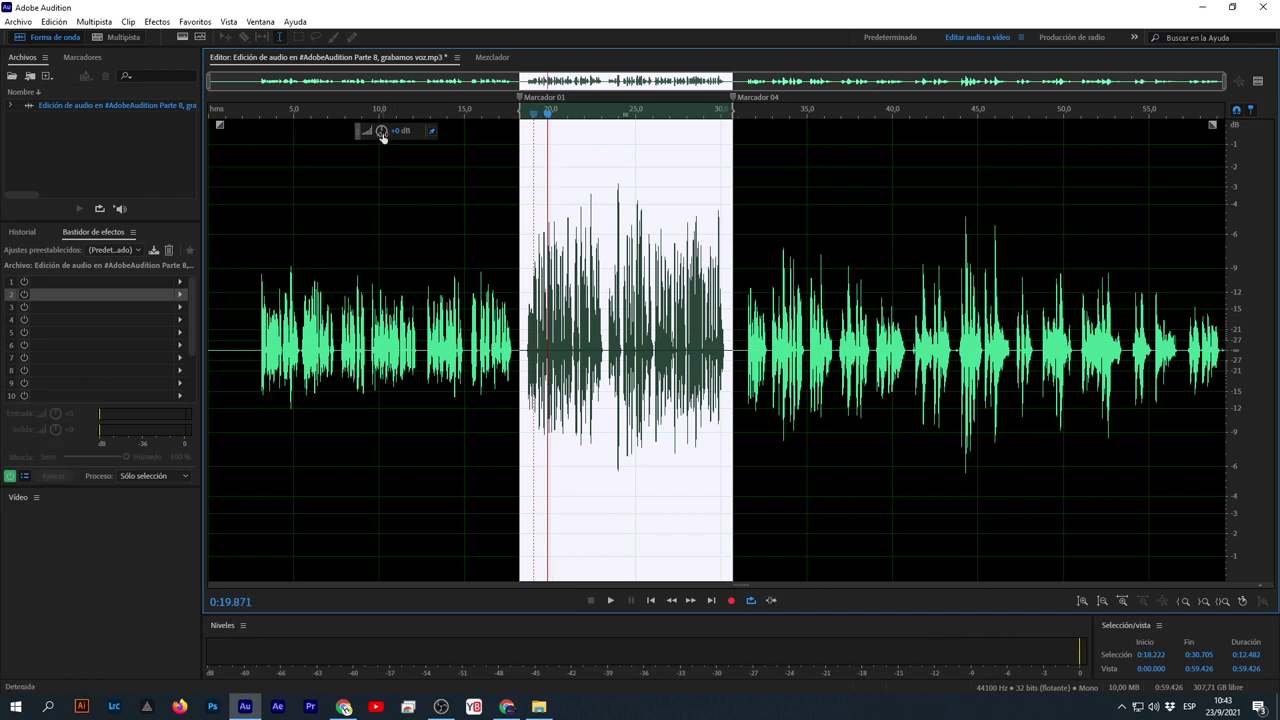
Try a slightly lower volume for the selection, play it, and undo both the volume change and the applied rack
{"action": "left_click_drag", "start_coordinate": [382, 131], "coordinate": [382, 140]}
{"action": "key", "text": "space"}
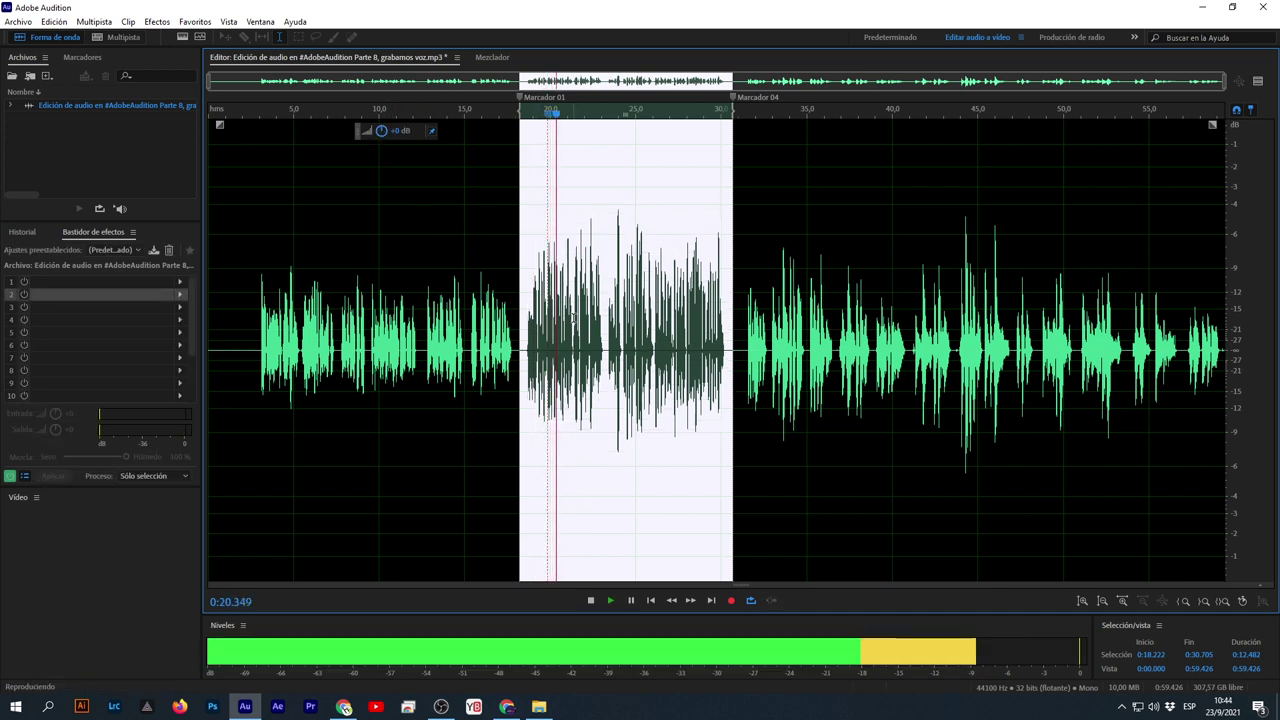
{"action": "key", "text": "space"}
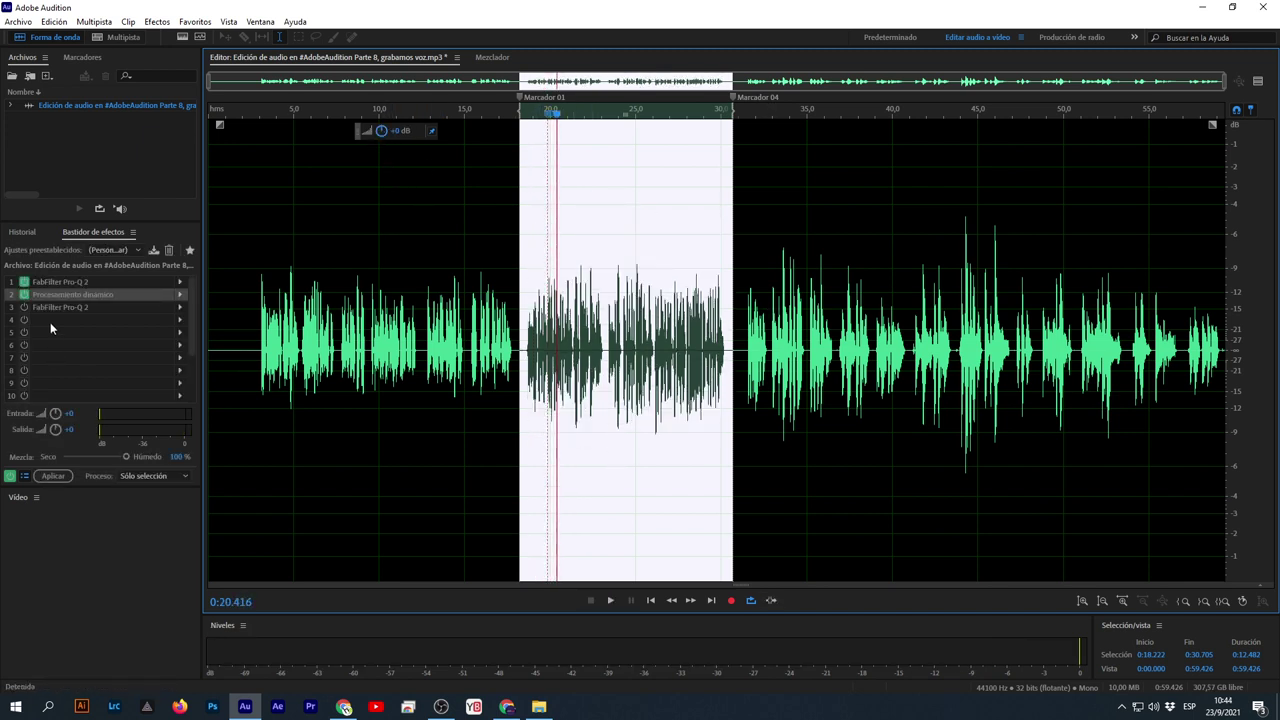
Reopen Procesamiento dinámico in slot 2, edit the gain processor's output gain, and move the curve's upper point to a -13.78 dB threshold
{"action": "double_click", "coordinate": [64, 292]}
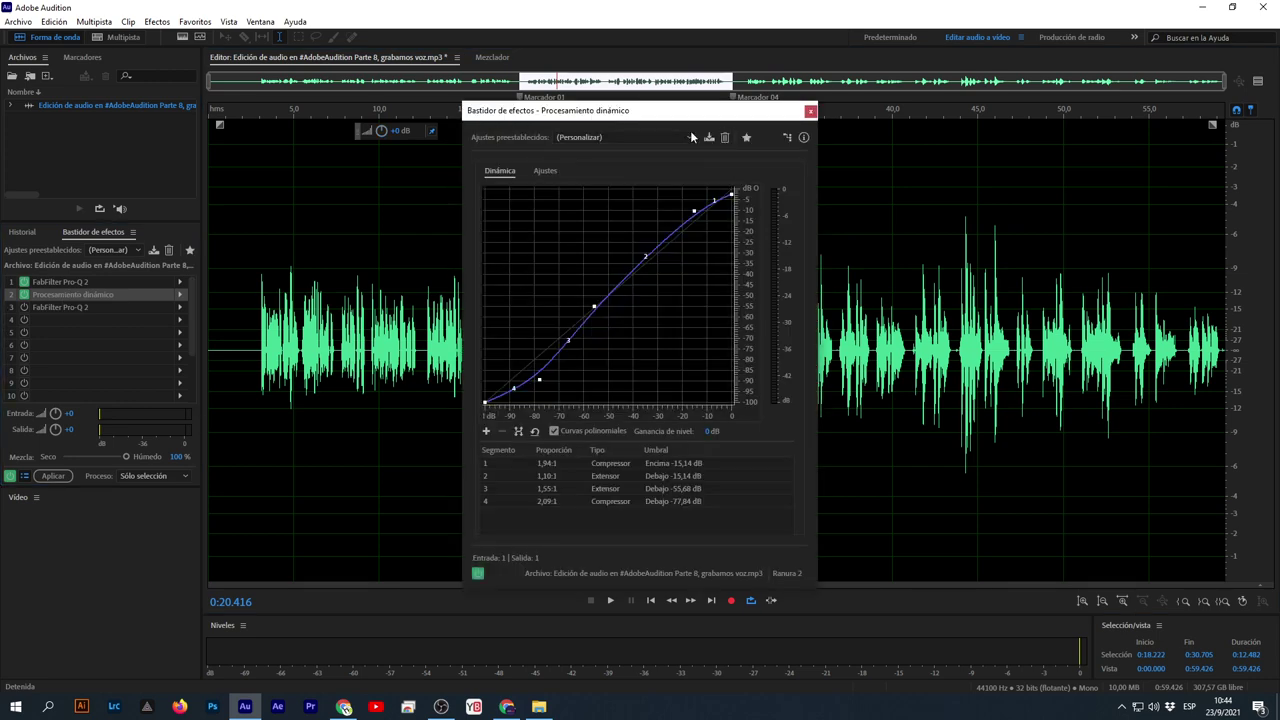
{"action": "left_click_drag", "start_coordinate": [665, 113], "coordinate": [311, 134]}
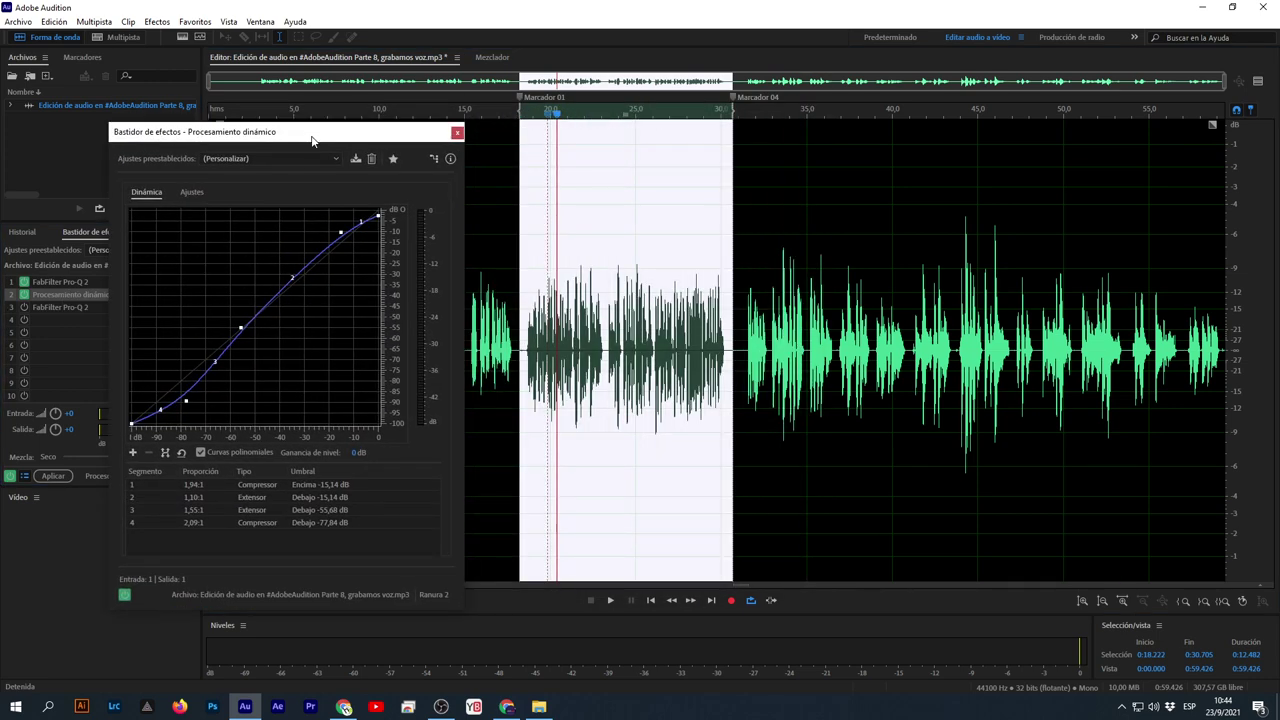
{"action": "left_click", "coordinate": [193, 192]}
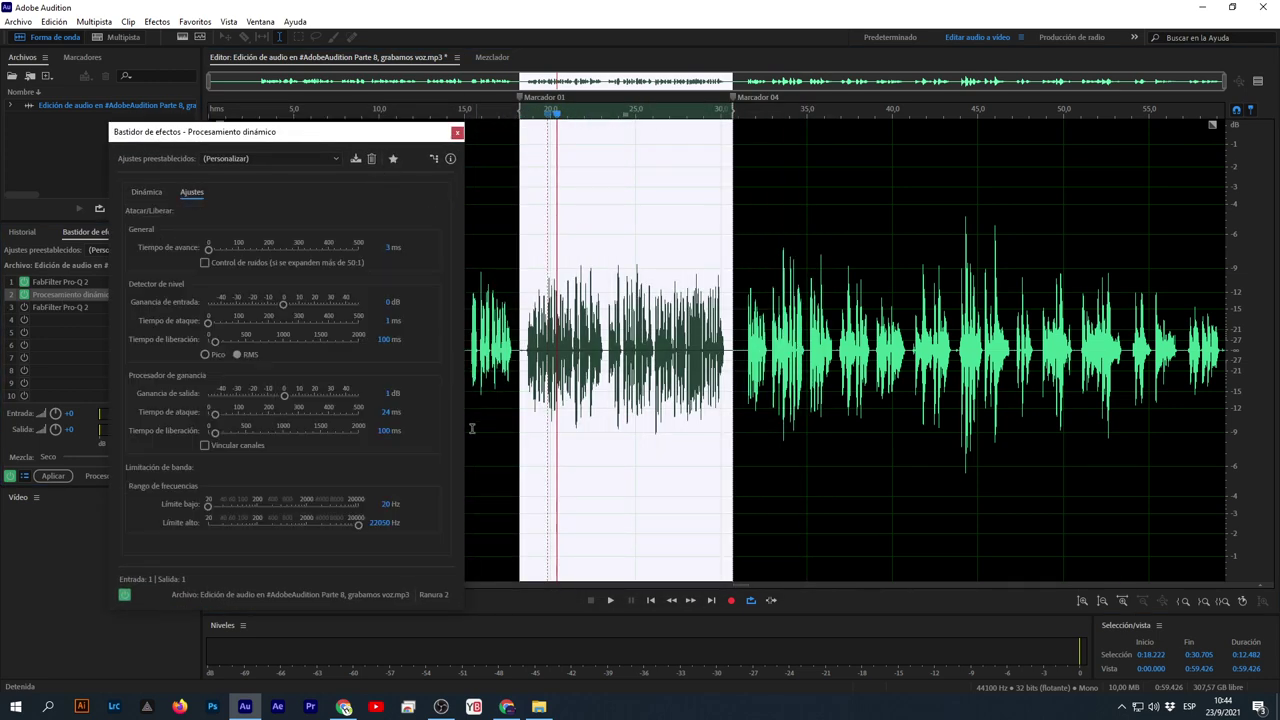
{"action": "left_click", "coordinate": [388, 393]}
{"action": "key", "text": "Return"}
{"action": "left_click", "coordinate": [145, 192]}
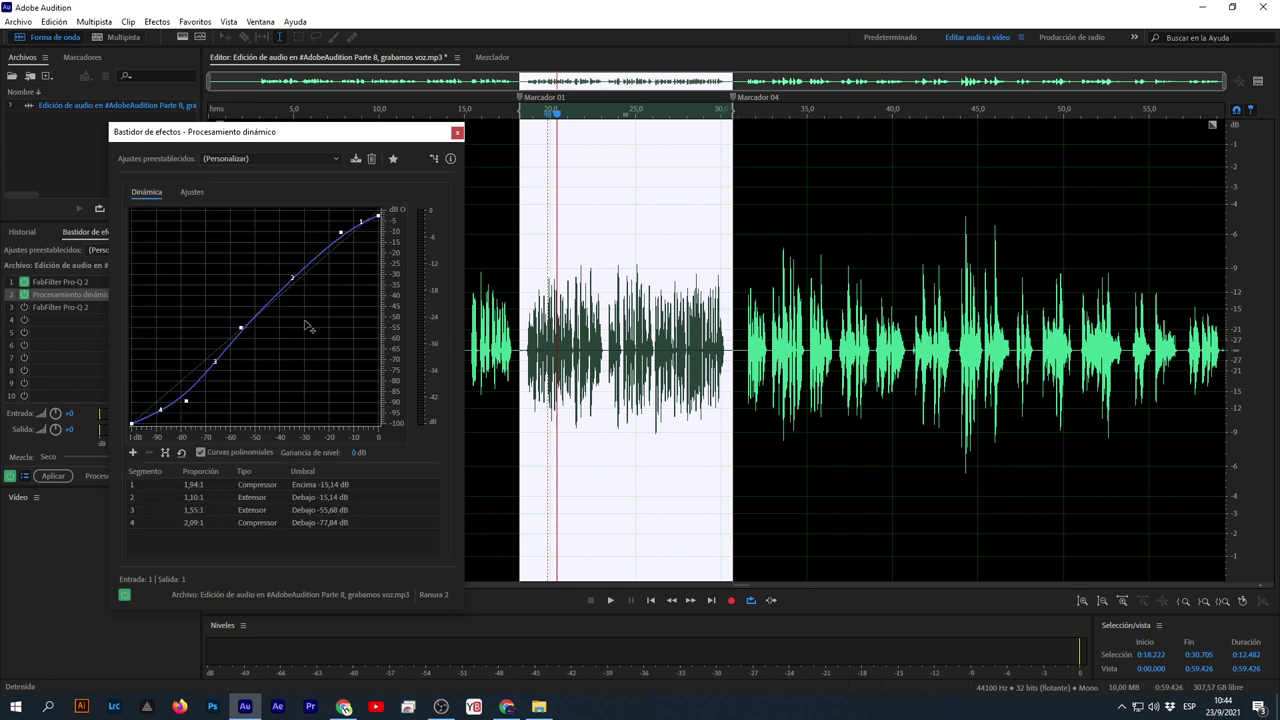
{"action": "left_click_drag", "start_coordinate": [340, 233], "coordinate": [345, 236]}
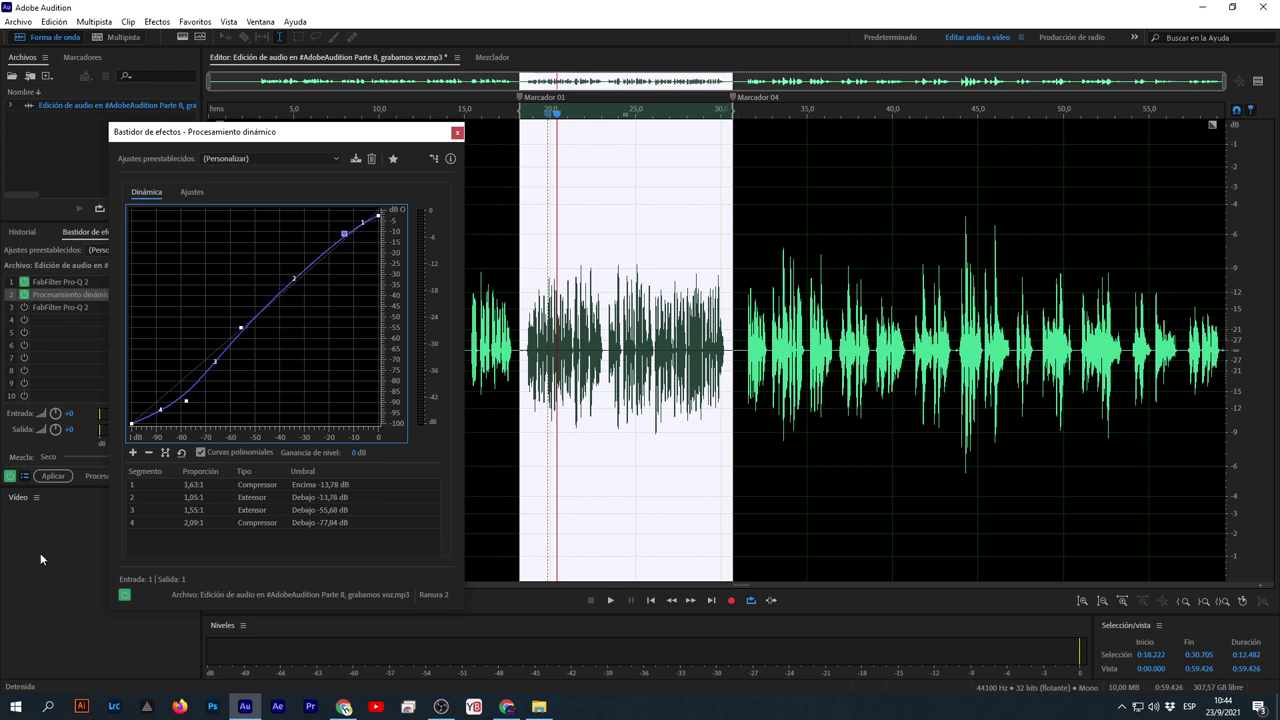
Apply the effects rack to the selection, play the result, and clear the selection by placing the playhead just after Marcador 04
{"action": "left_click", "coordinate": [66, 474]}
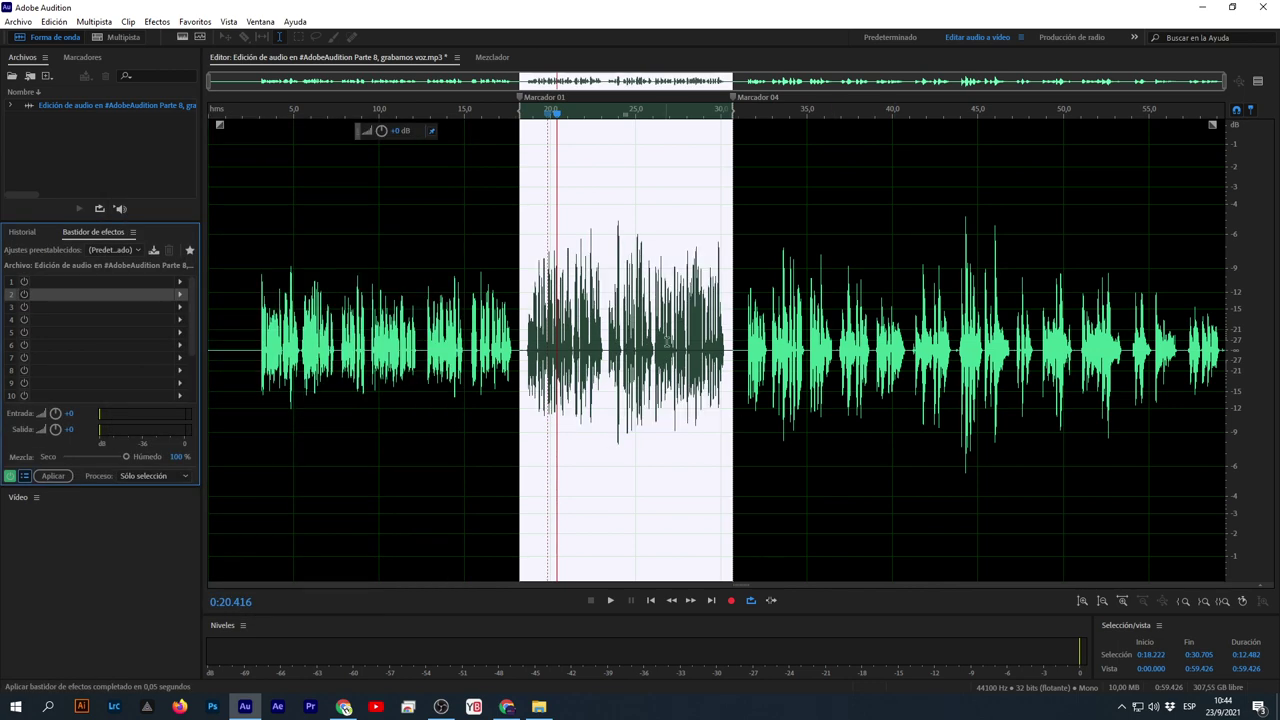
{"action": "key", "text": "space"}
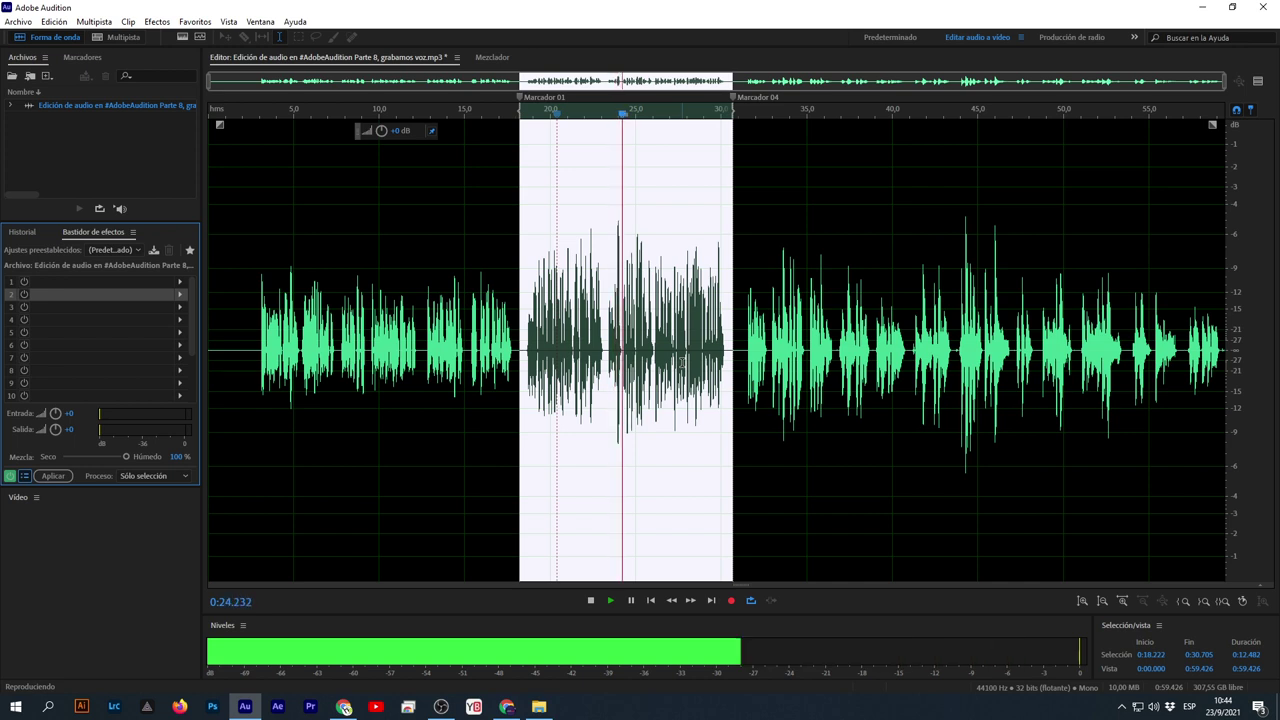
{"action": "key", "text": "space"}
{"action": "left_click", "coordinate": [736, 377]}
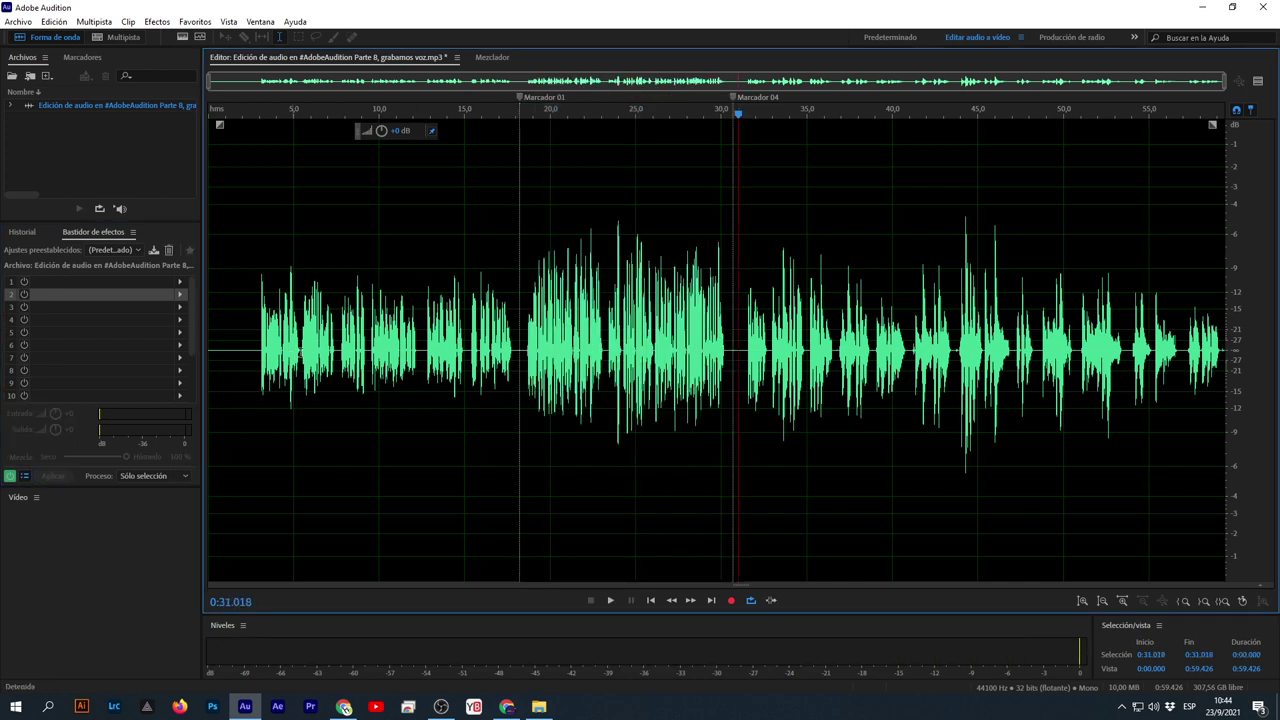
{"action": "left_click_drag", "start_coordinate": [741, 355], "coordinate": [1276, 378]}
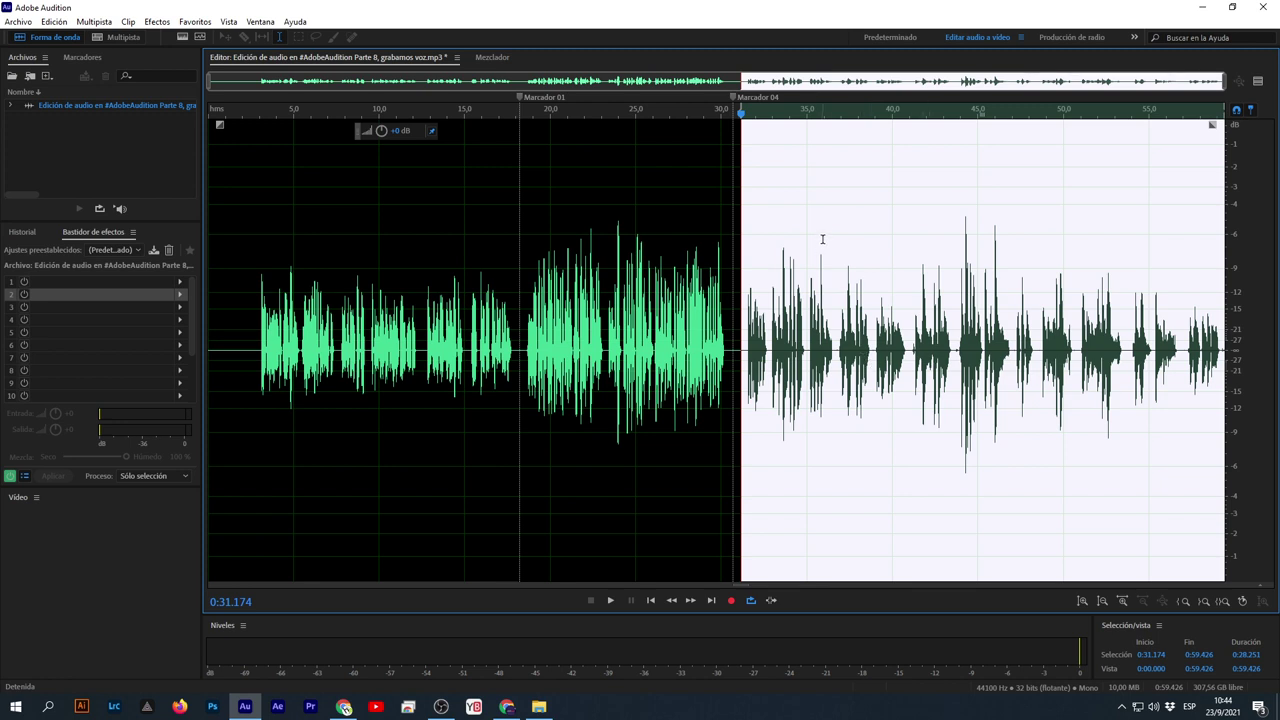
{"action": "left_click", "coordinate": [777, 332]}
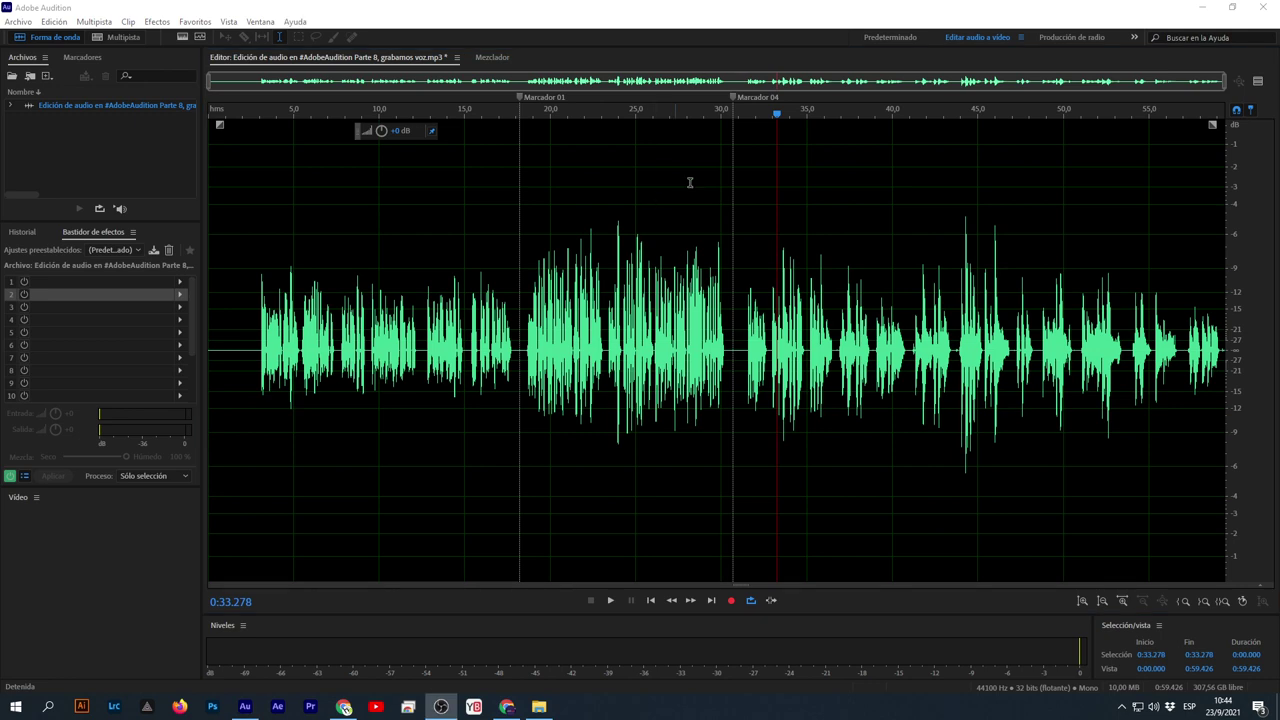
{"action": "left_click_drag", "start_coordinate": [748, 362], "coordinate": [1260, 388]}
Silence the short tail of the recording from about 0:59.194 to the end and clear the selection
{"action": "left_click", "coordinate": [1209, 354]}
{"action": "scroll", "coordinate": [1209, 354], "scroll_direction": "up", "scroll_amount": 3}
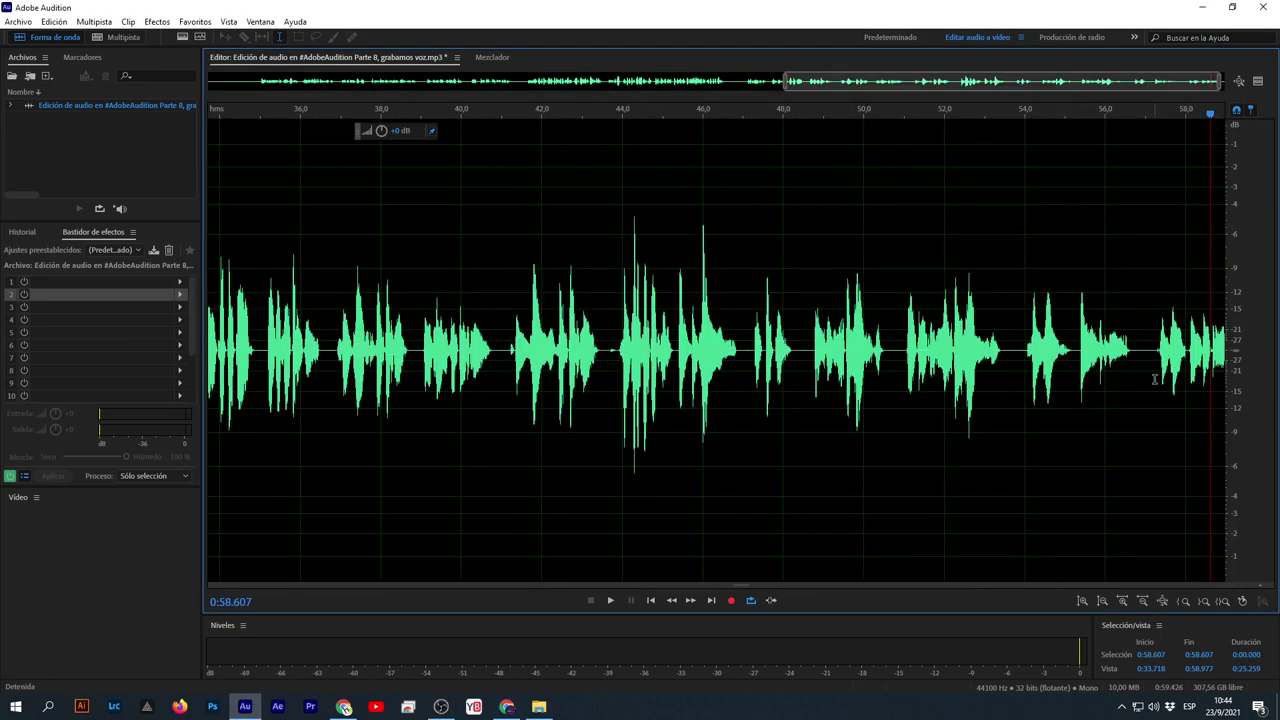
{"action": "left_click_drag", "start_coordinate": [1154, 378], "coordinate": [1222, 357]}
{"action": "left_click", "coordinate": [1216, 352]}
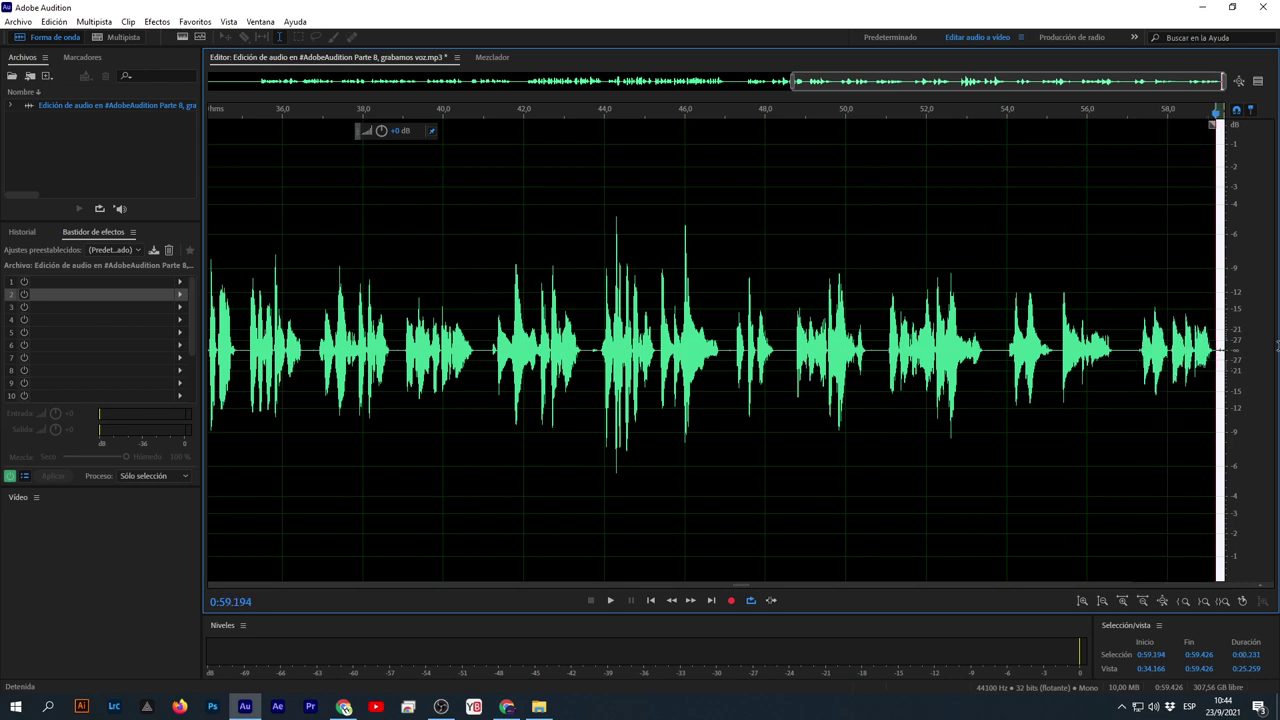
{"action": "right_click", "coordinate": [1228, 357]}
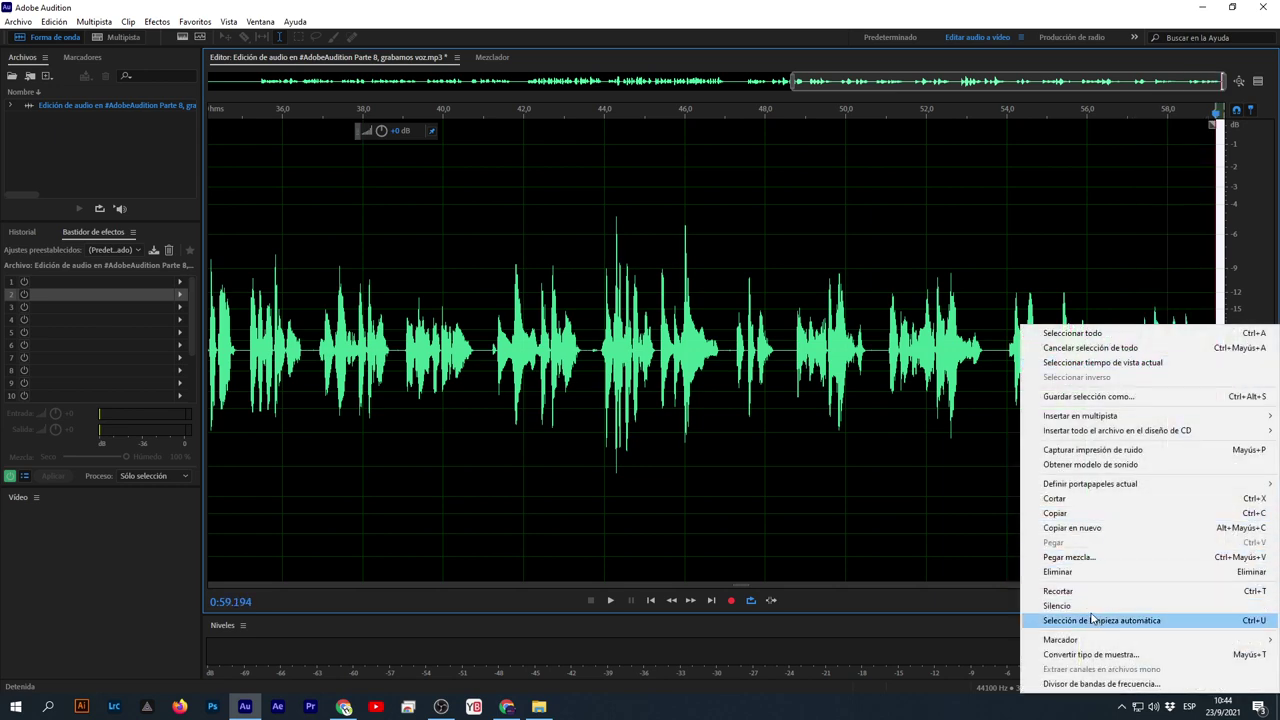
{"action": "left_click", "coordinate": [1057, 605]}
{"action": "left_click", "coordinate": [906, 357]}
{"action": "scroll", "coordinate": [906, 357], "scroll_direction": "down", "scroll_amount": 3}
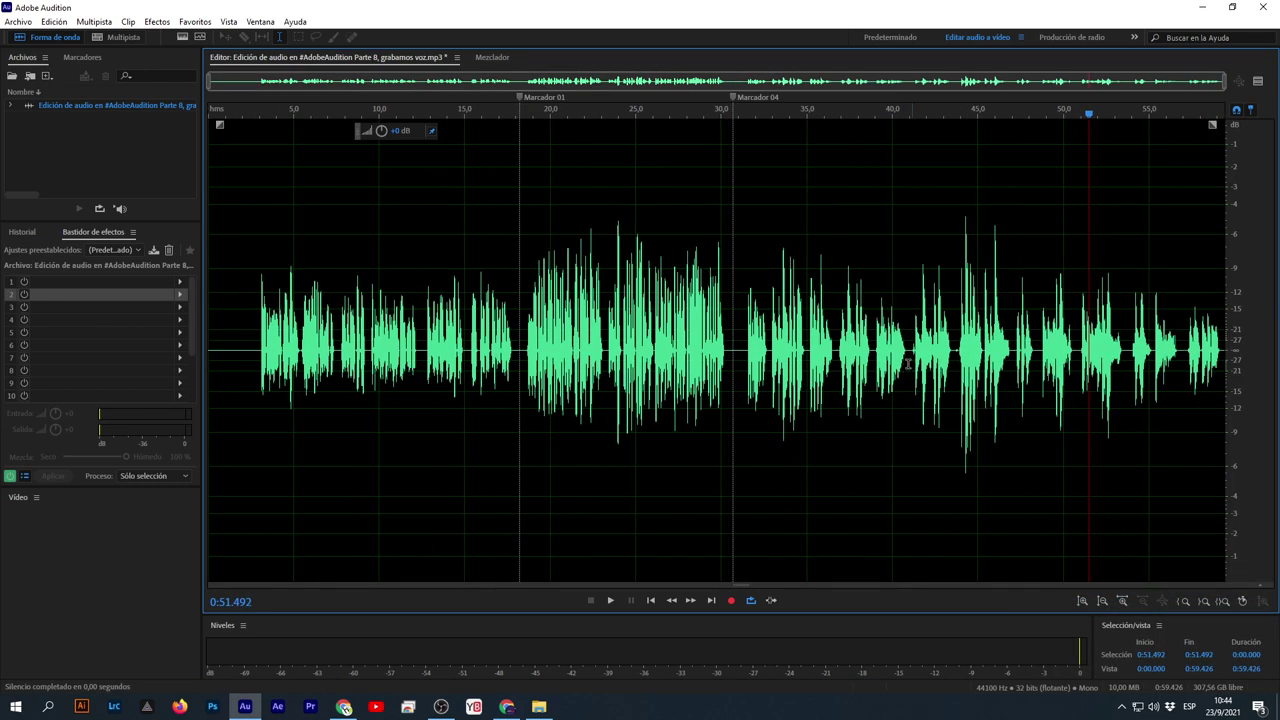
{"action": "left_click_drag", "start_coordinate": [742, 365], "coordinate": [1240, 368]}
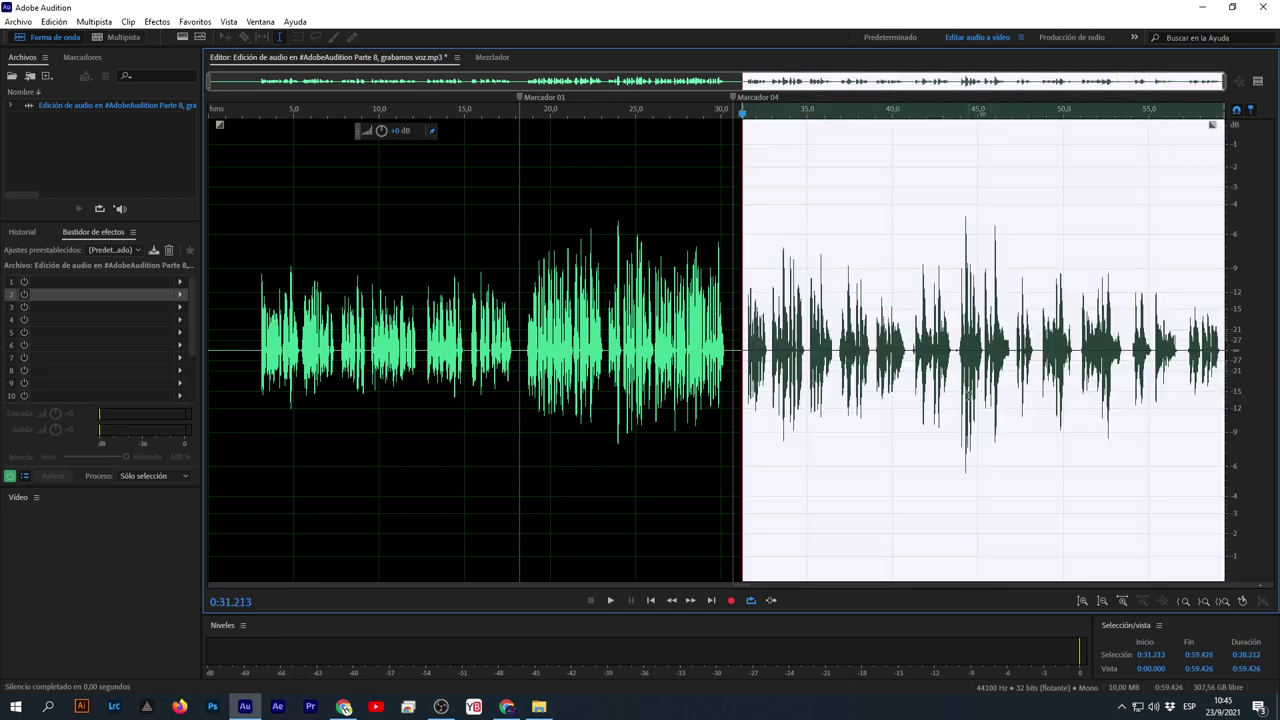
{"action": "left_click", "coordinate": [921, 353]}
{"action": "scroll", "coordinate": [924, 391], "scroll_direction": "up", "scroll_amount": 3}
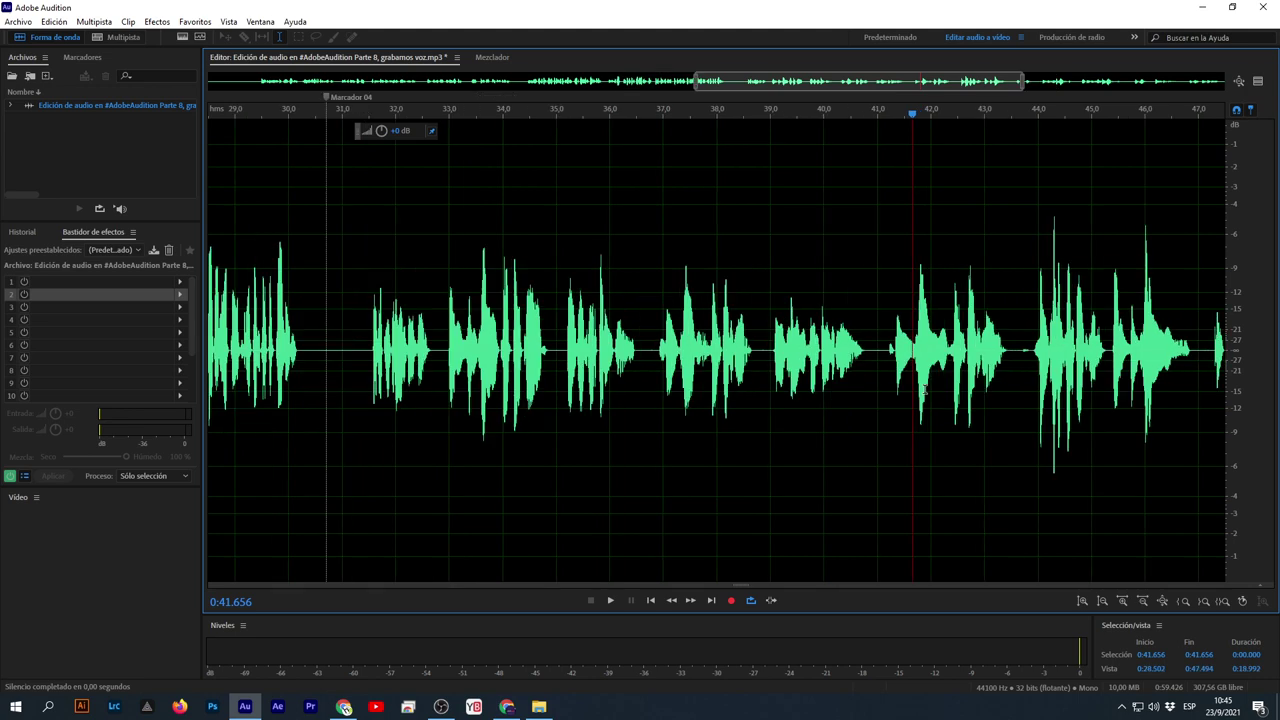
{"action": "scroll", "coordinate": [910, 390], "scroll_direction": "down", "scroll_amount": 2}
{"action": "left_click", "coordinate": [741, 358]}
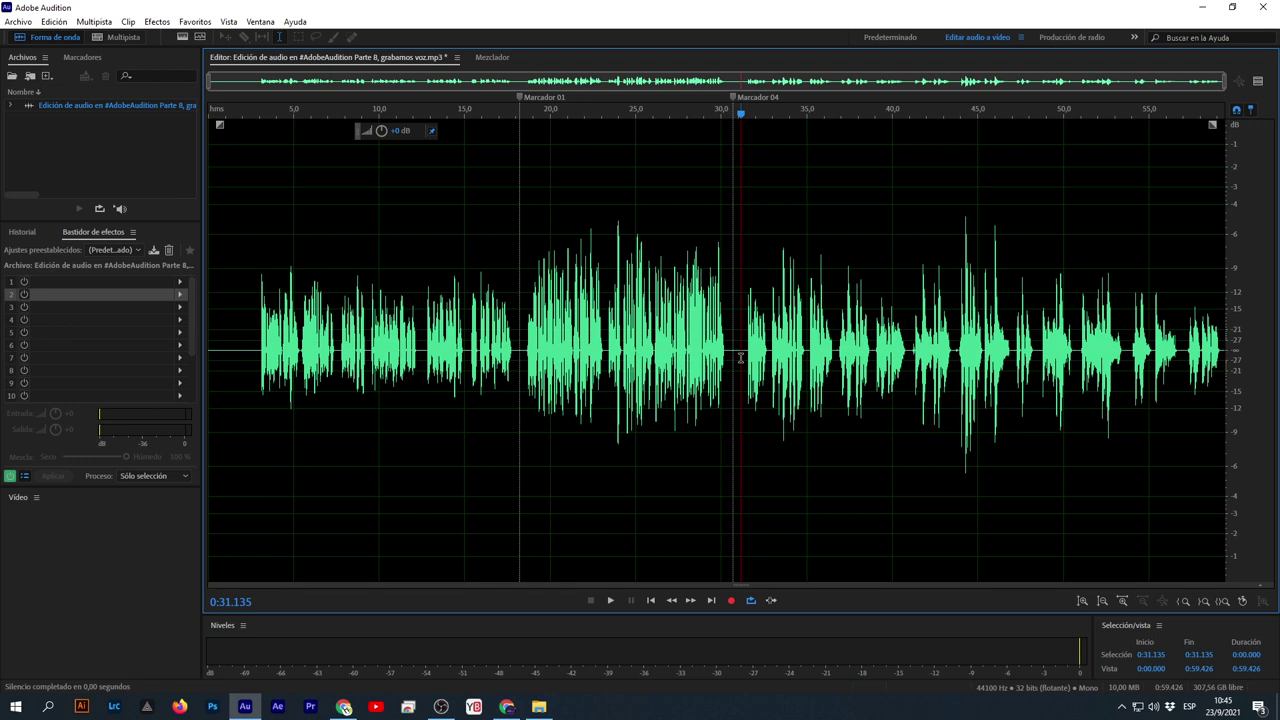
Select the audio from about 0:31.135, just after Marcador 04, to the end and play its opening seconds
{"action": "left_click_drag", "start_coordinate": [741, 358], "coordinate": [1235, 220]}
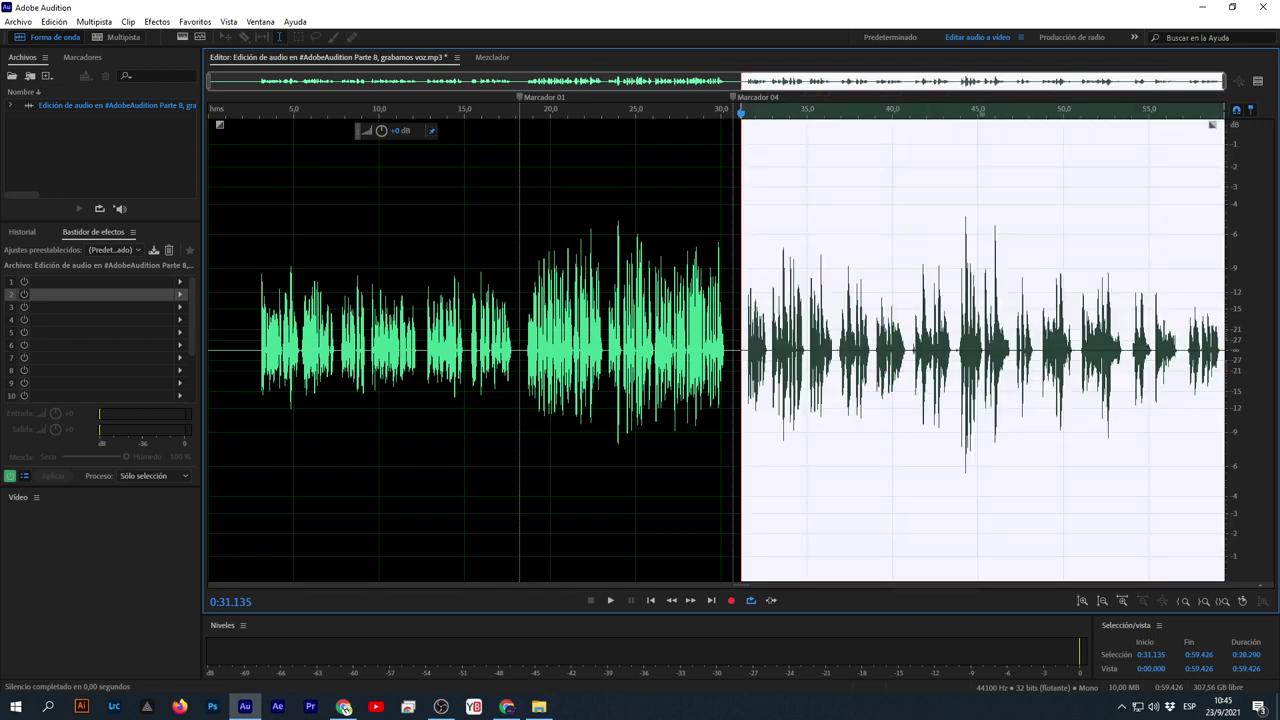
{"action": "left_click", "coordinate": [744, 115]}
{"action": "key", "text": "space"}
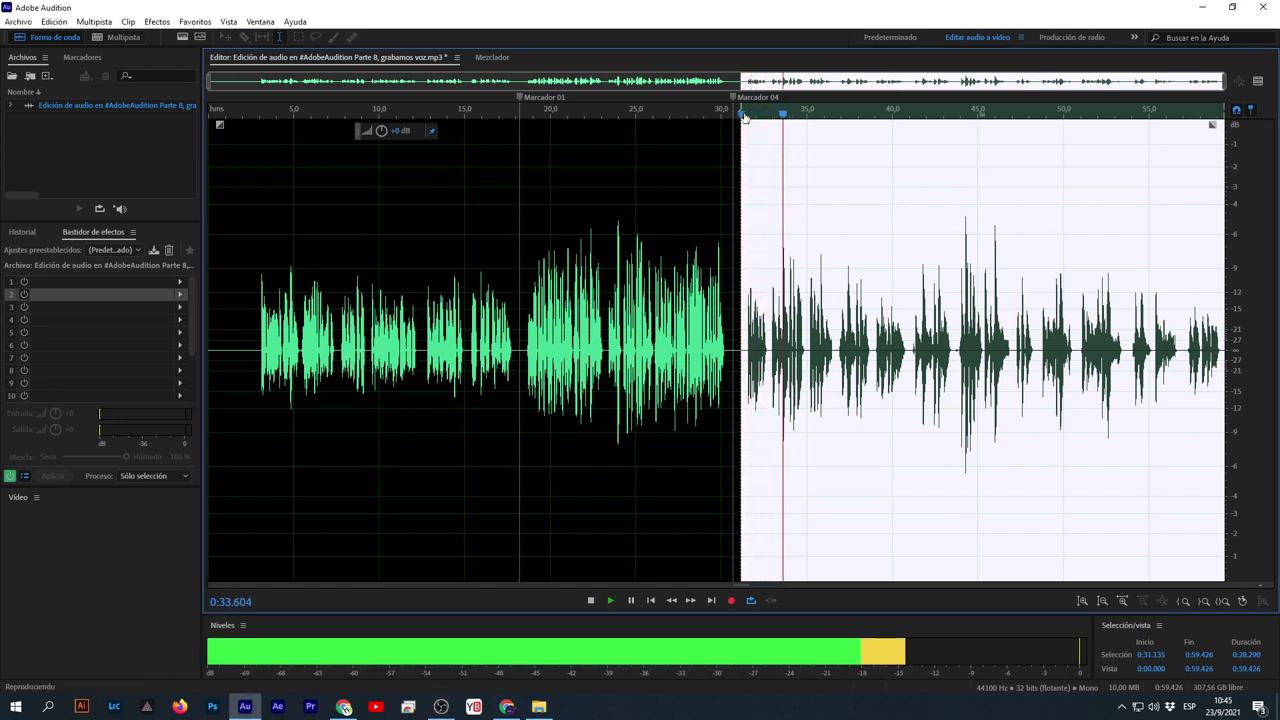
{"action": "key", "text": "space"}
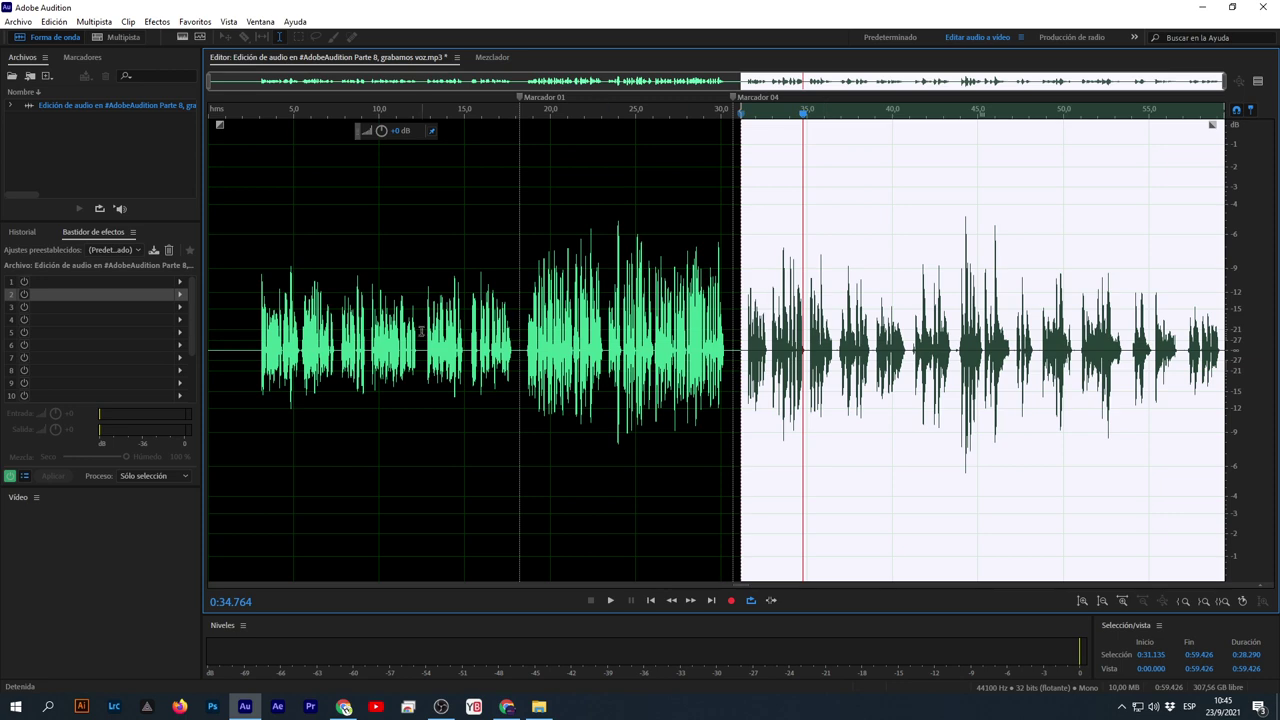
Load the "Voz historias" preset into the effects rack
{"action": "left_click", "coordinate": [124, 251]}
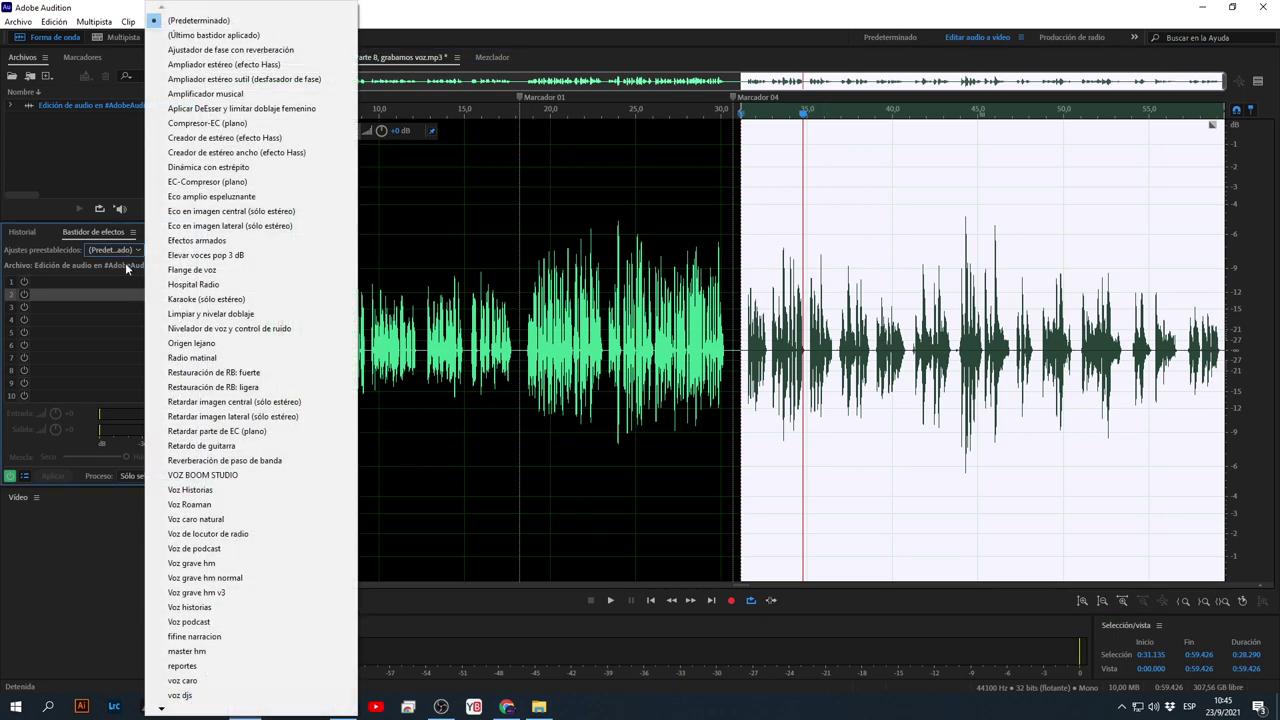
{"action": "left_click", "coordinate": [200, 708]}
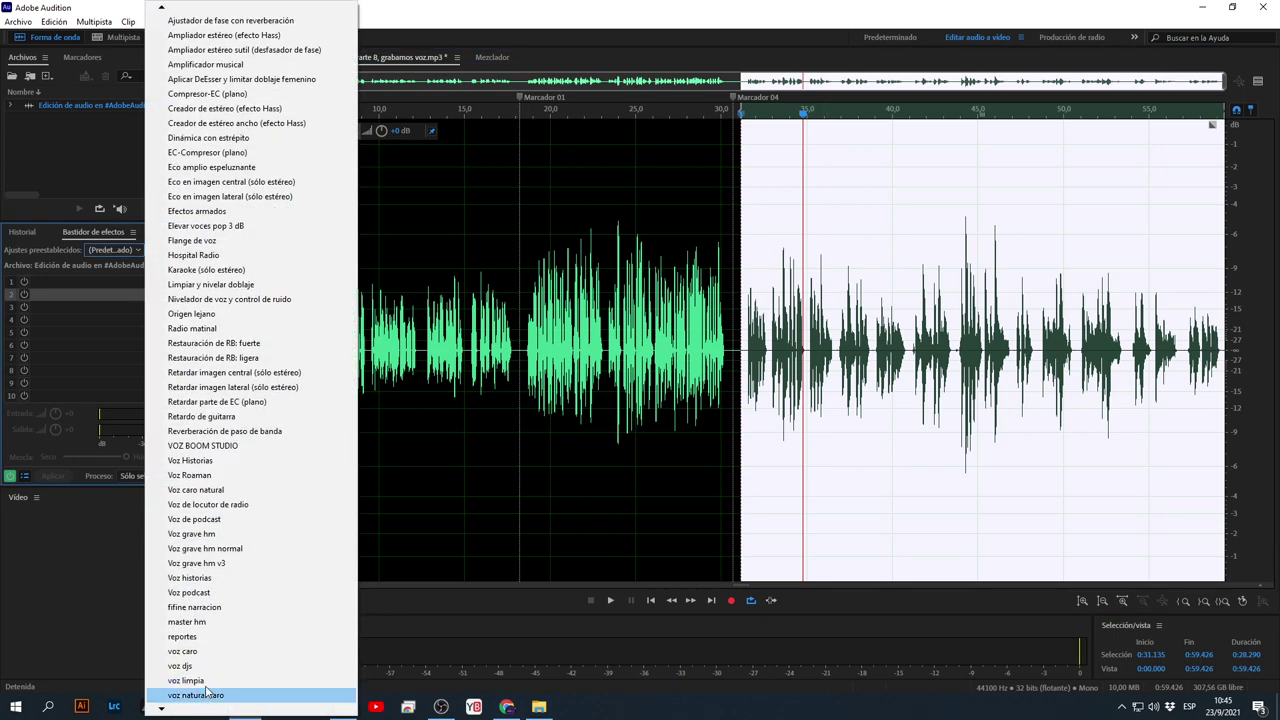
{"action": "left_click", "coordinate": [200, 578]}
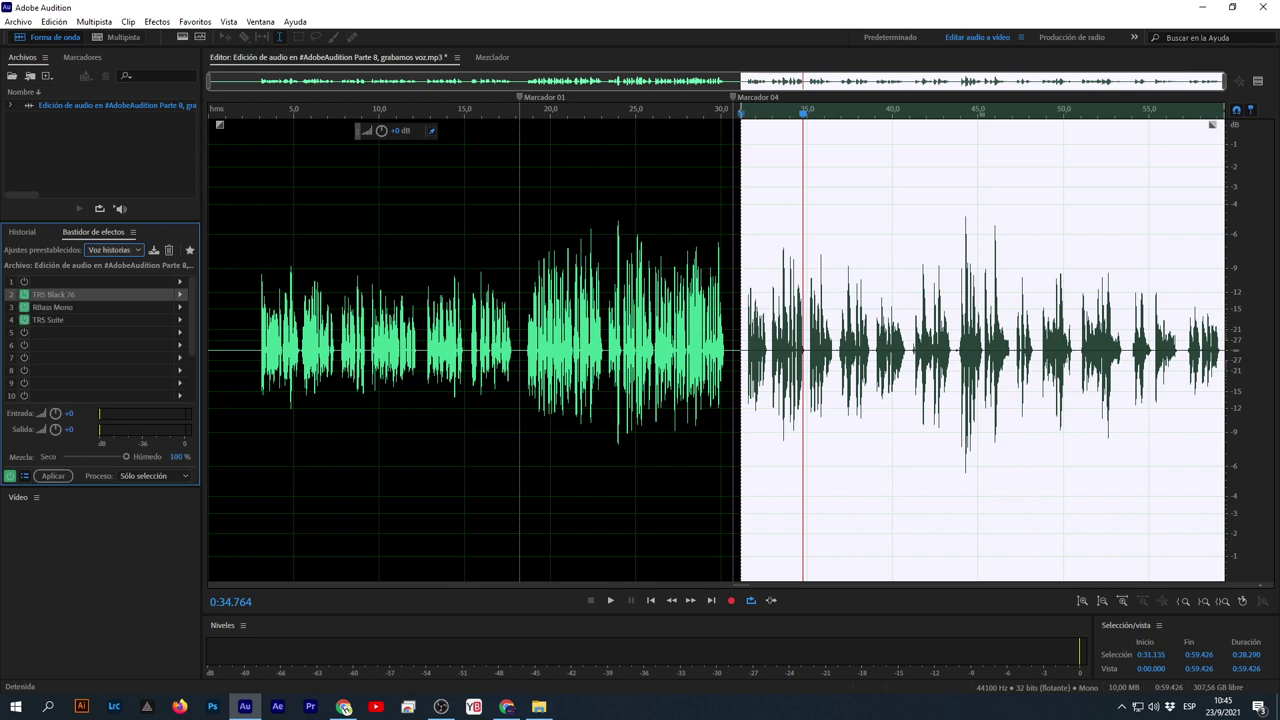
Play two passages of the selection through the effects rack, near its start and around 0:39, and stop playback
{"action": "left_click", "coordinate": [766, 112]}
{"action": "key", "text": "space"}
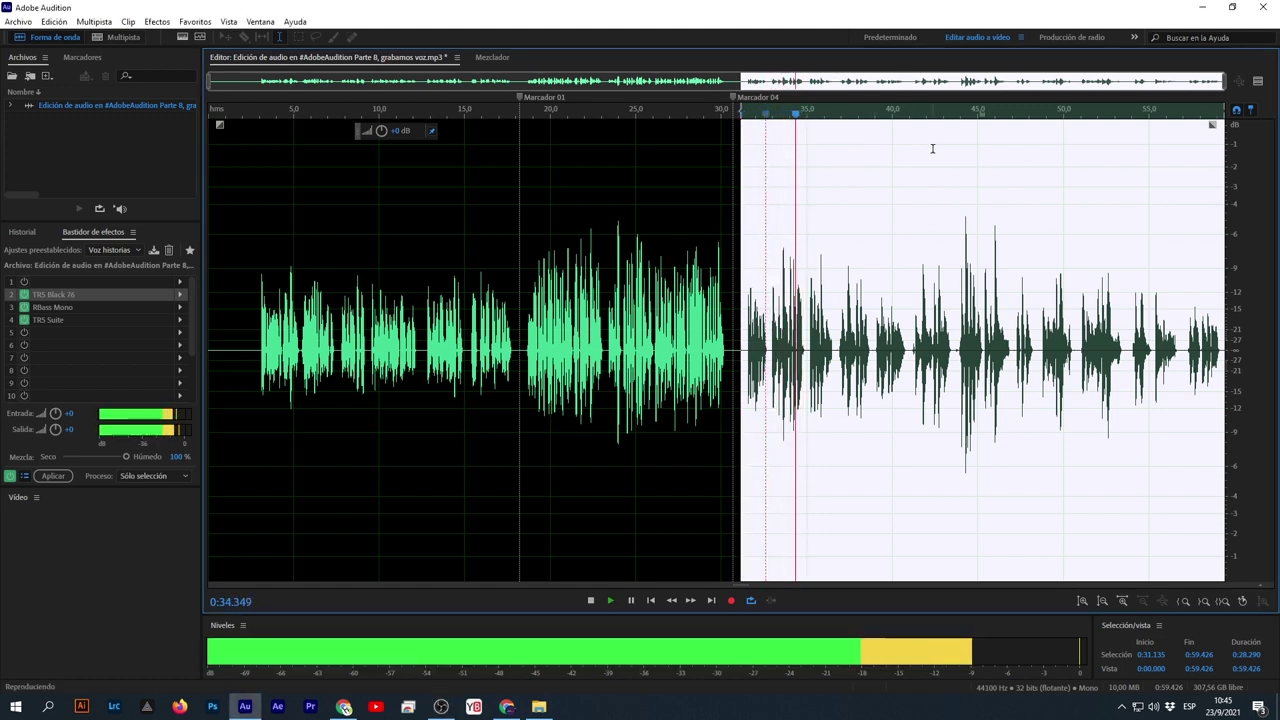
{"action": "left_click", "coordinate": [877, 116]}
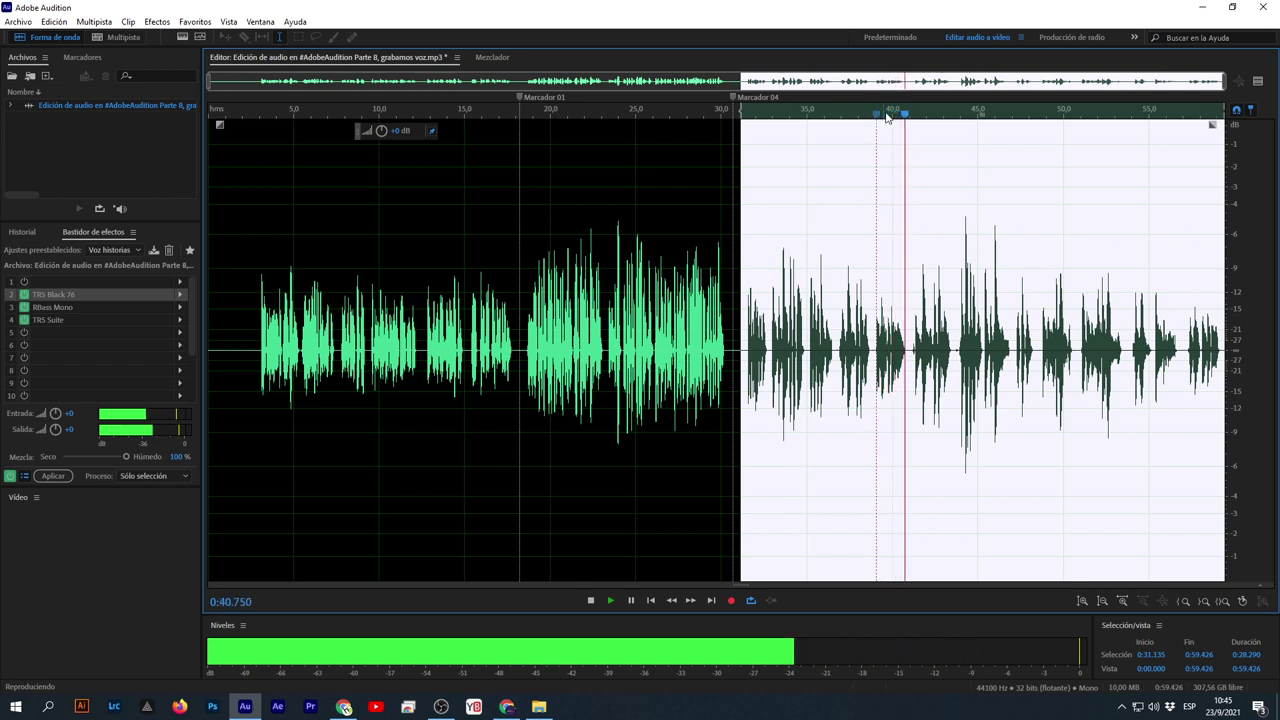
{"action": "key", "text": "space"}
{"action": "left_click", "coordinate": [441, 706]}
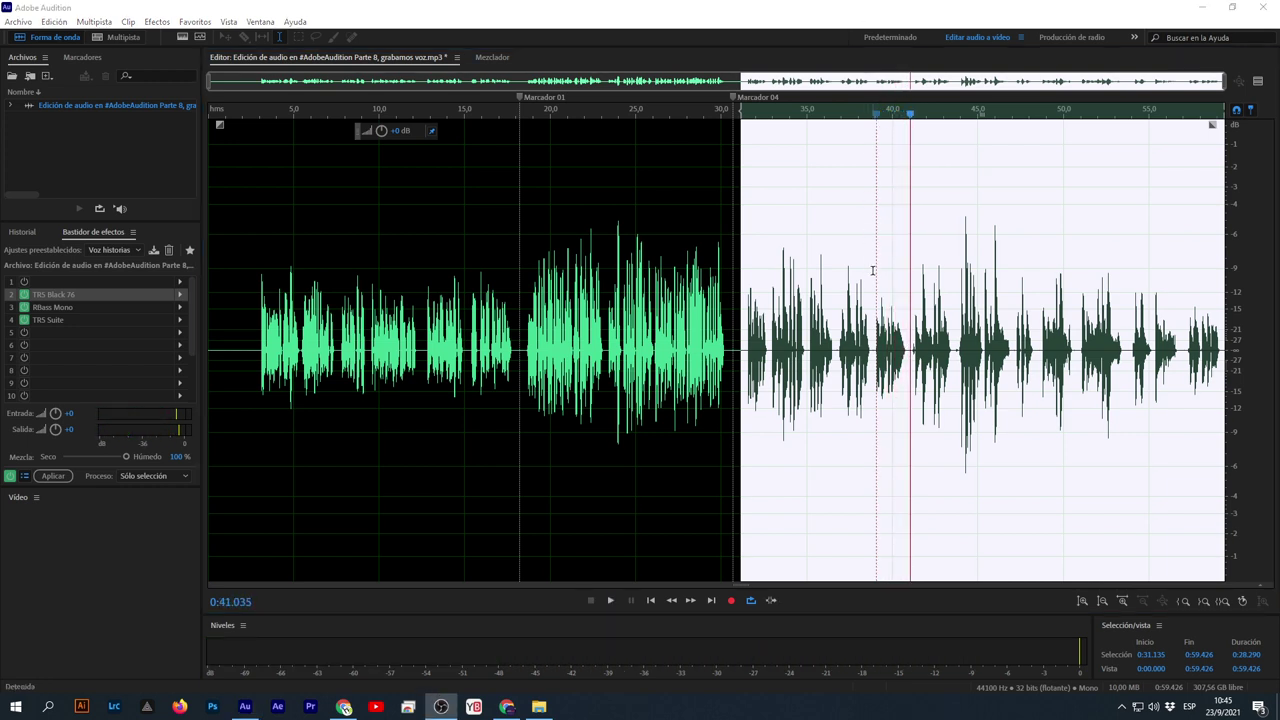